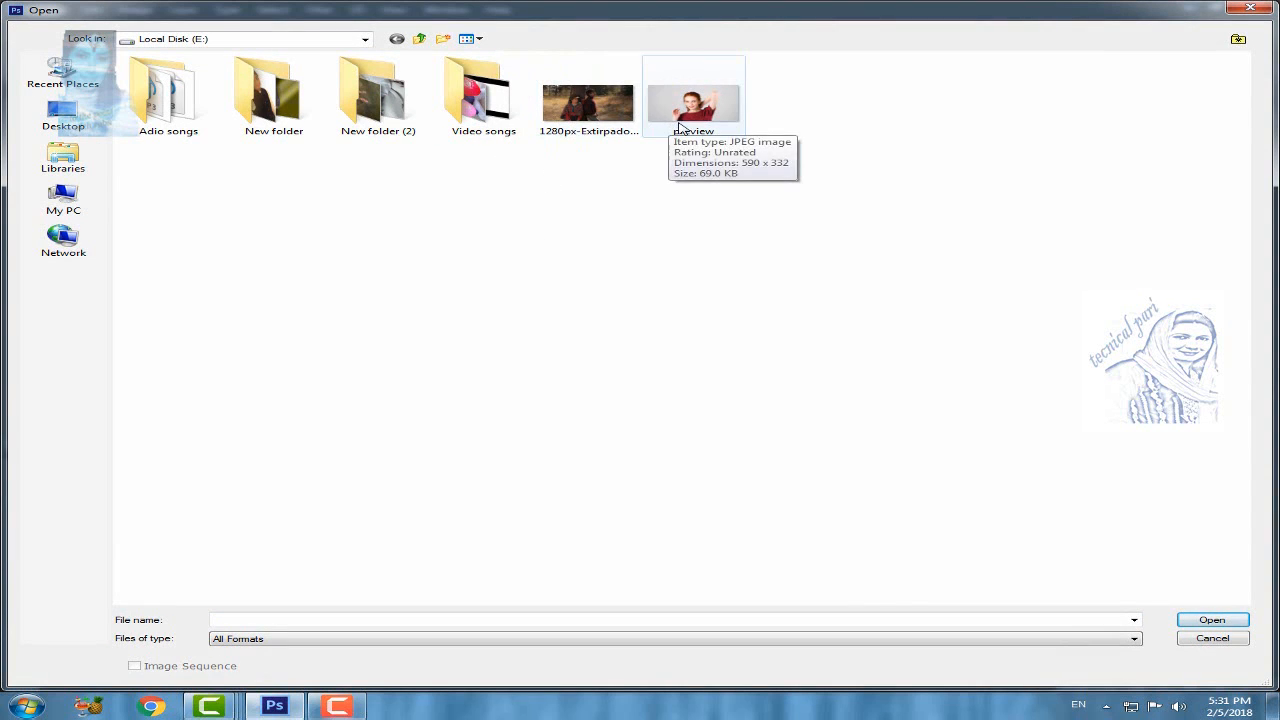
left_click(1212, 640)
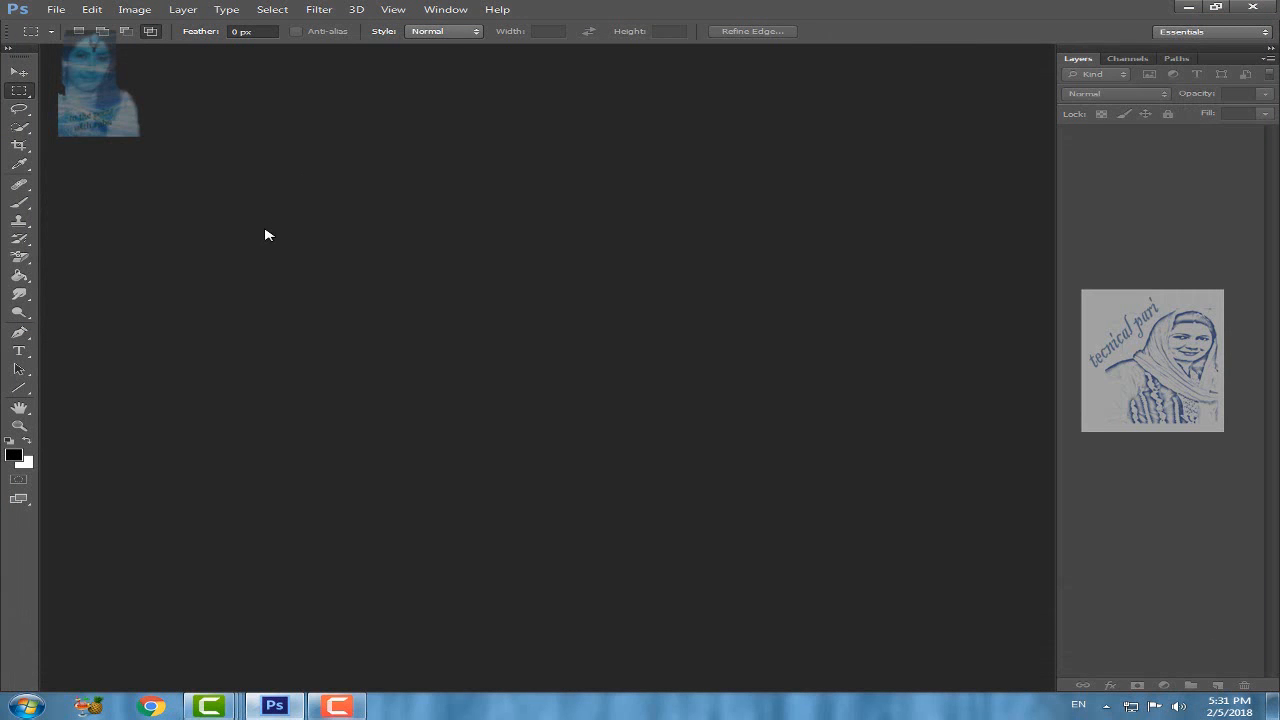
left_click(56, 9)
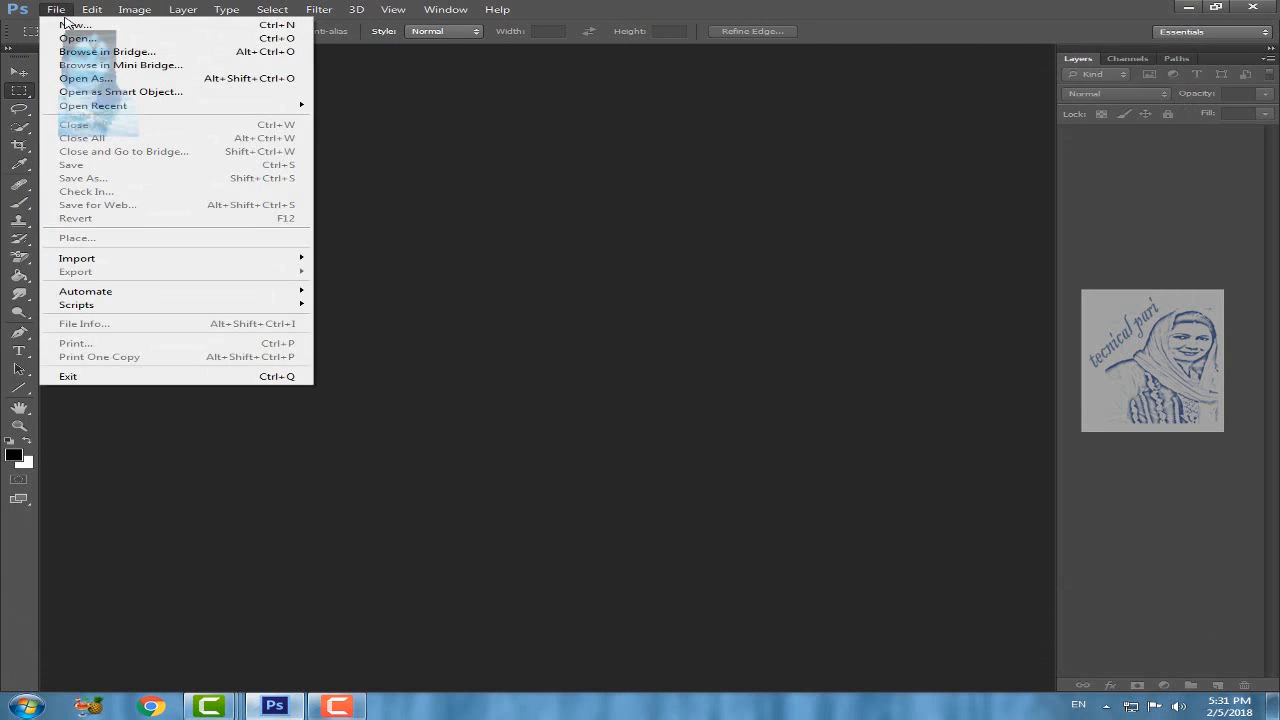
left_click(84, 40)
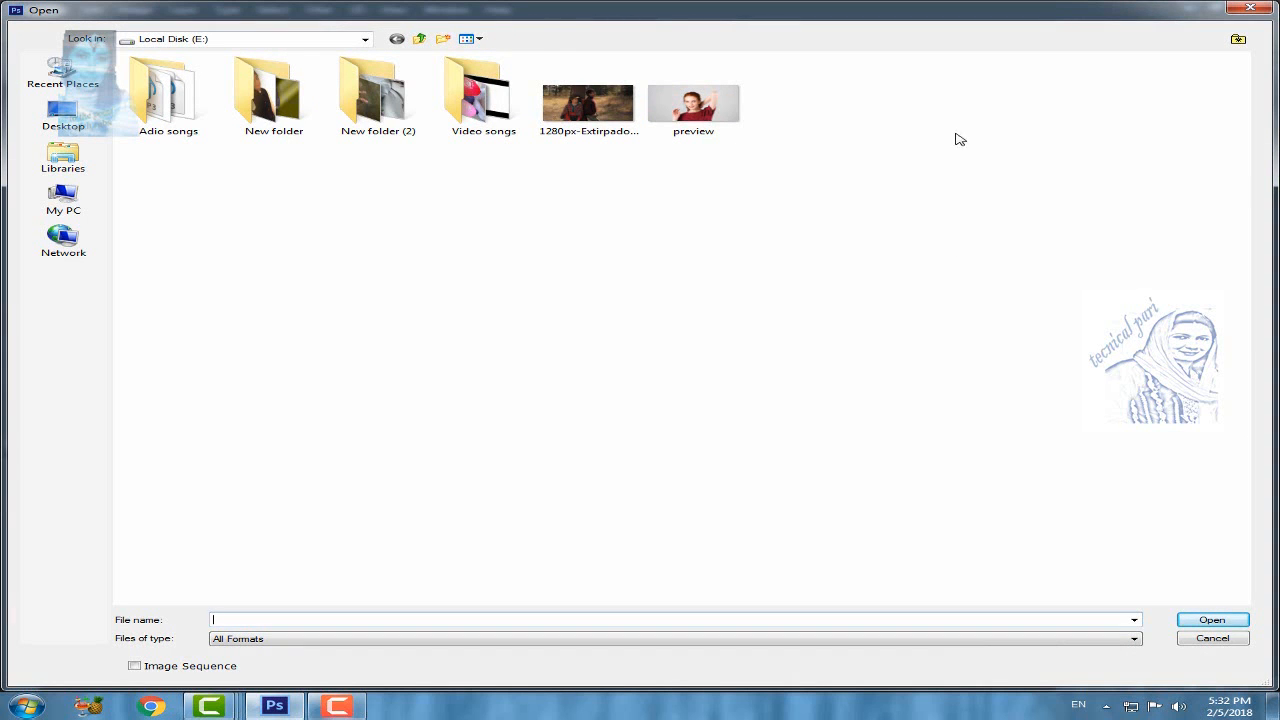
left_click(1224, 643)
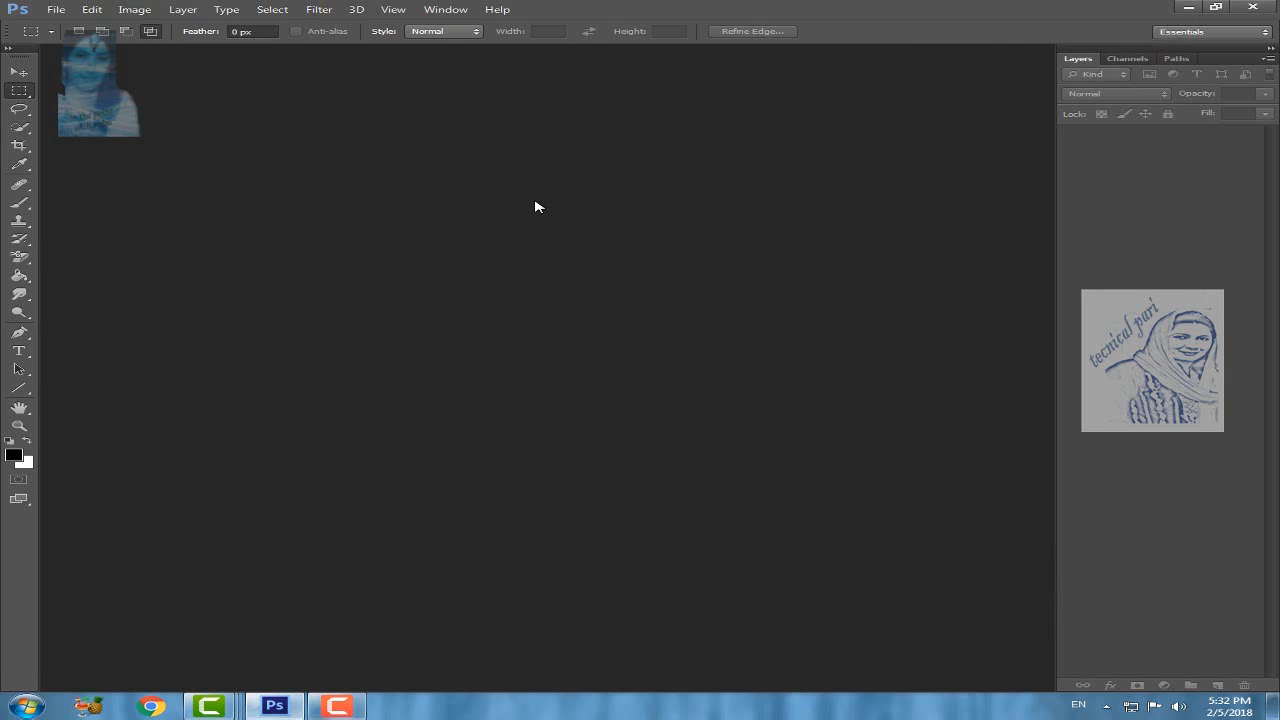
Step: Open the preview image from Local Disk (E:)
double_click(535, 207)
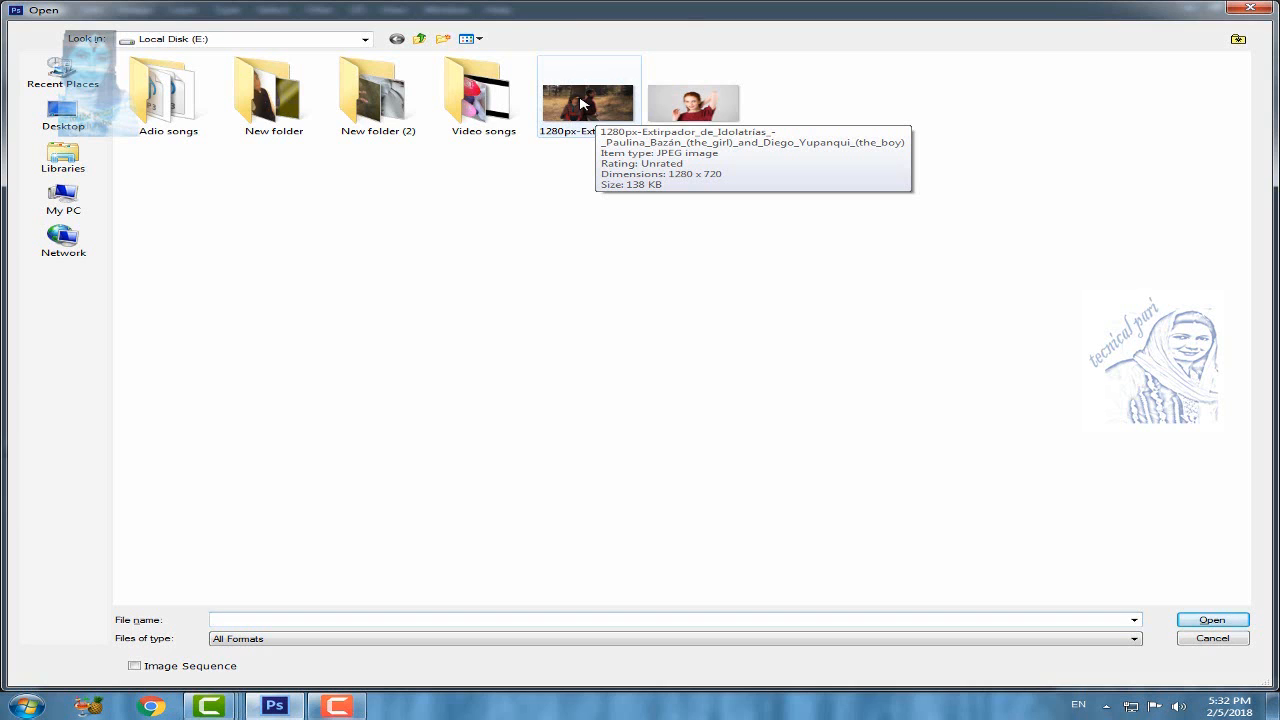
left_click(683, 110)
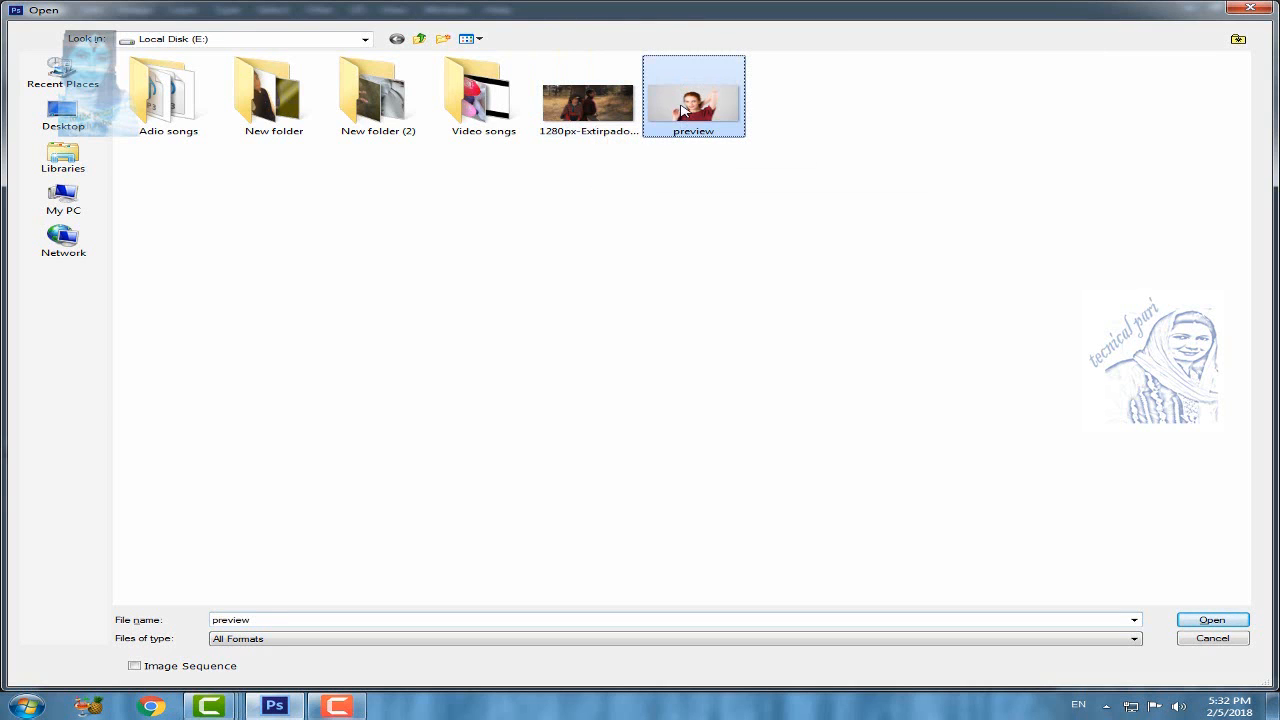
left_click(1212, 621)
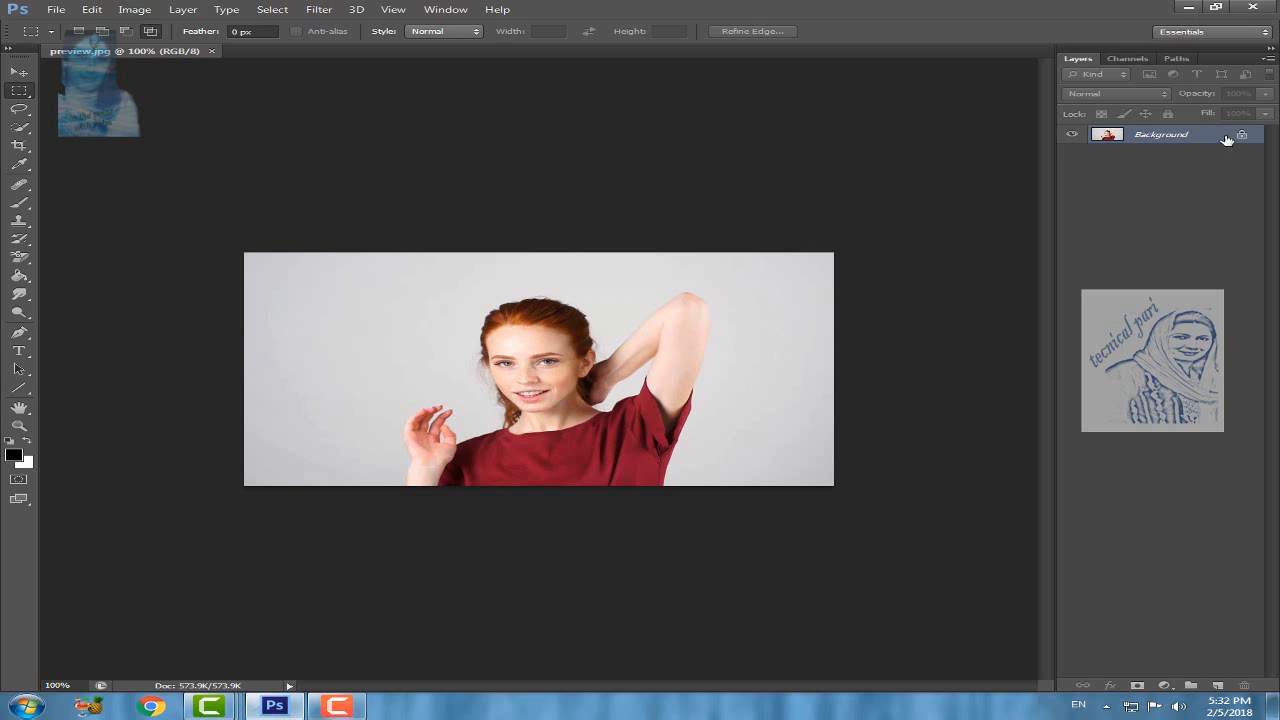
Step: Try to move the locked Background layer with the Move tool and dismiss the error
left_click(19, 71)
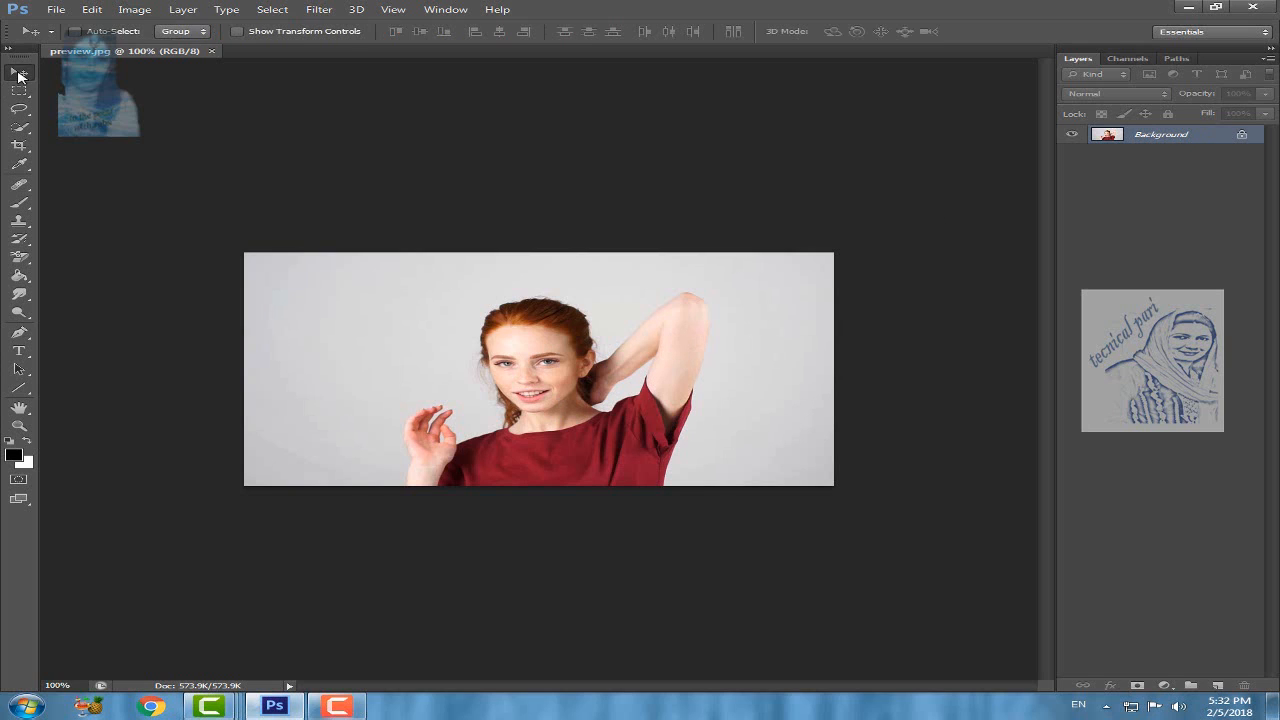
left_click(418, 324)
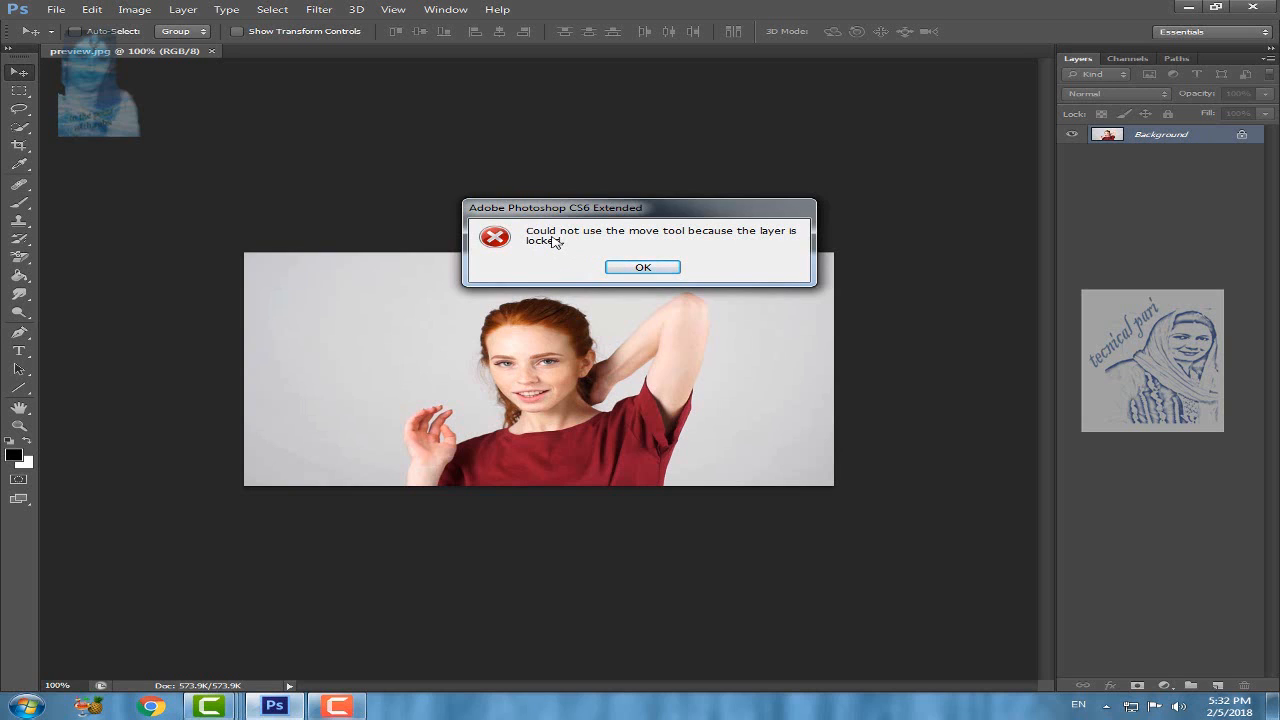
left_click(650, 268)
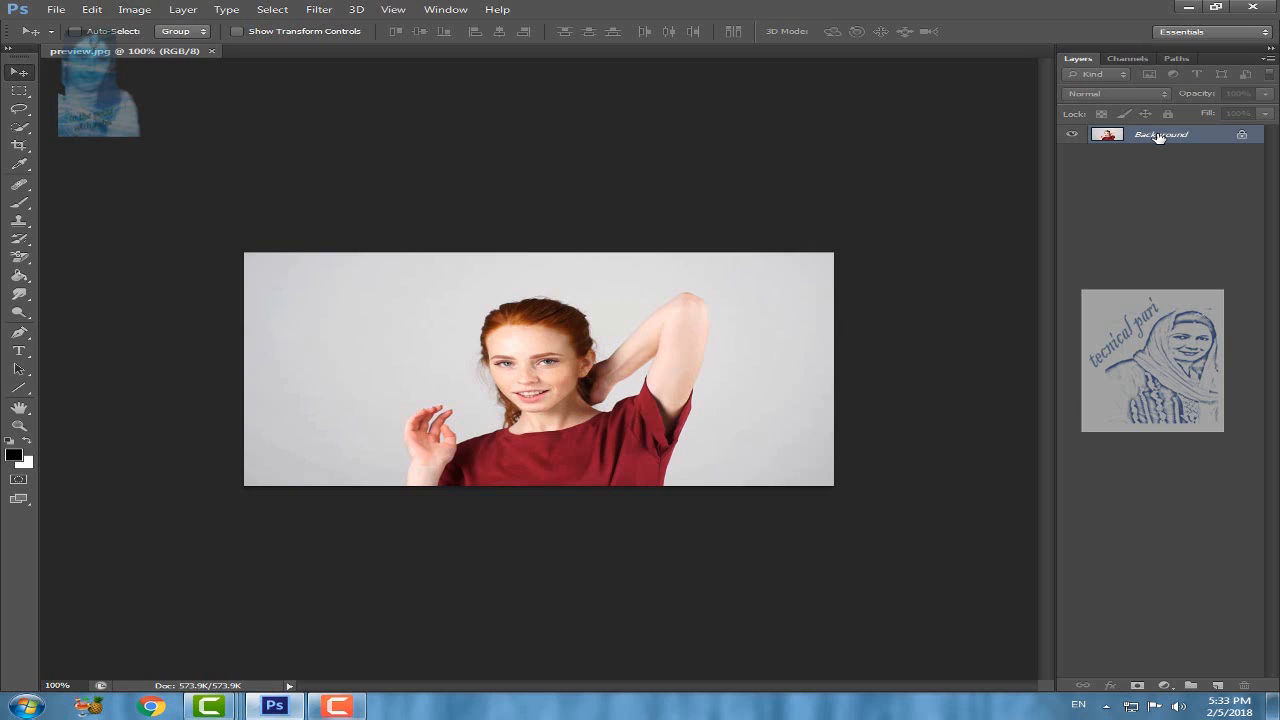
Step: Duplicate the Background layer, hide the original and make the duplicate the active layer
key("ctrl+j")
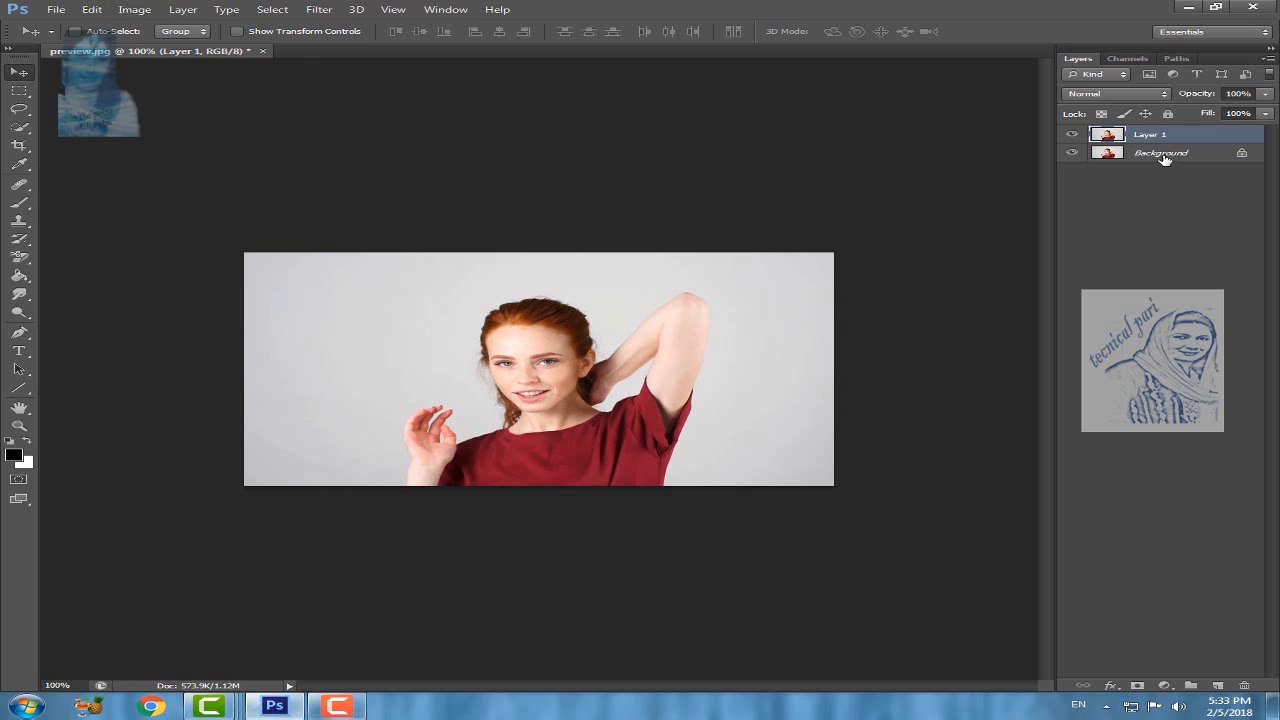
left_click(1165, 156)
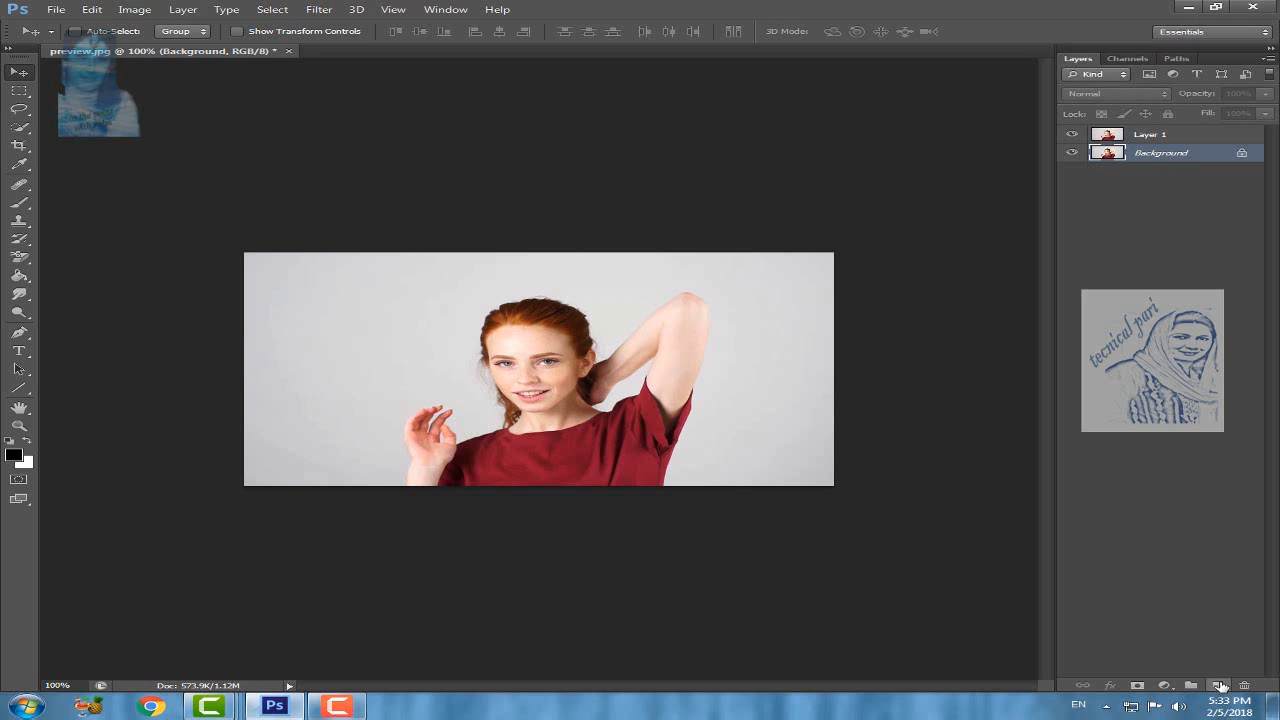
left_click(1178, 139)
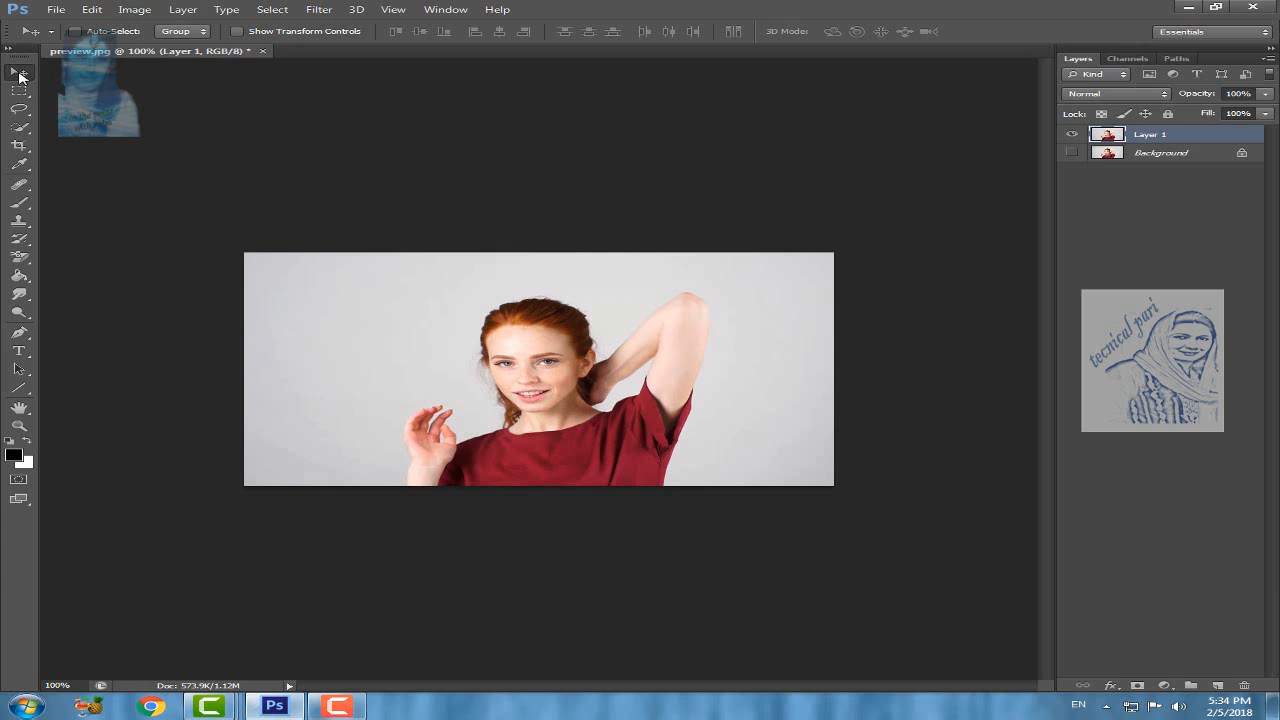
Step: Create a copy of Layer 1 with the Move tool, offset toward the canvas's lower-right corner
left_click_drag(556, 385, 565, 436)
mouse_move(403, 362)
left_mouse_down()
mouse_move(434, 317)
mouse_move(393, 419)
mouse_move(383, 349)
mouse_move(381, 373)
mouse_move(431, 357)
mouse_move(400, 358)
left_mouse_up()
key("alt")
left_click_drag(371, 331, 461, 386)
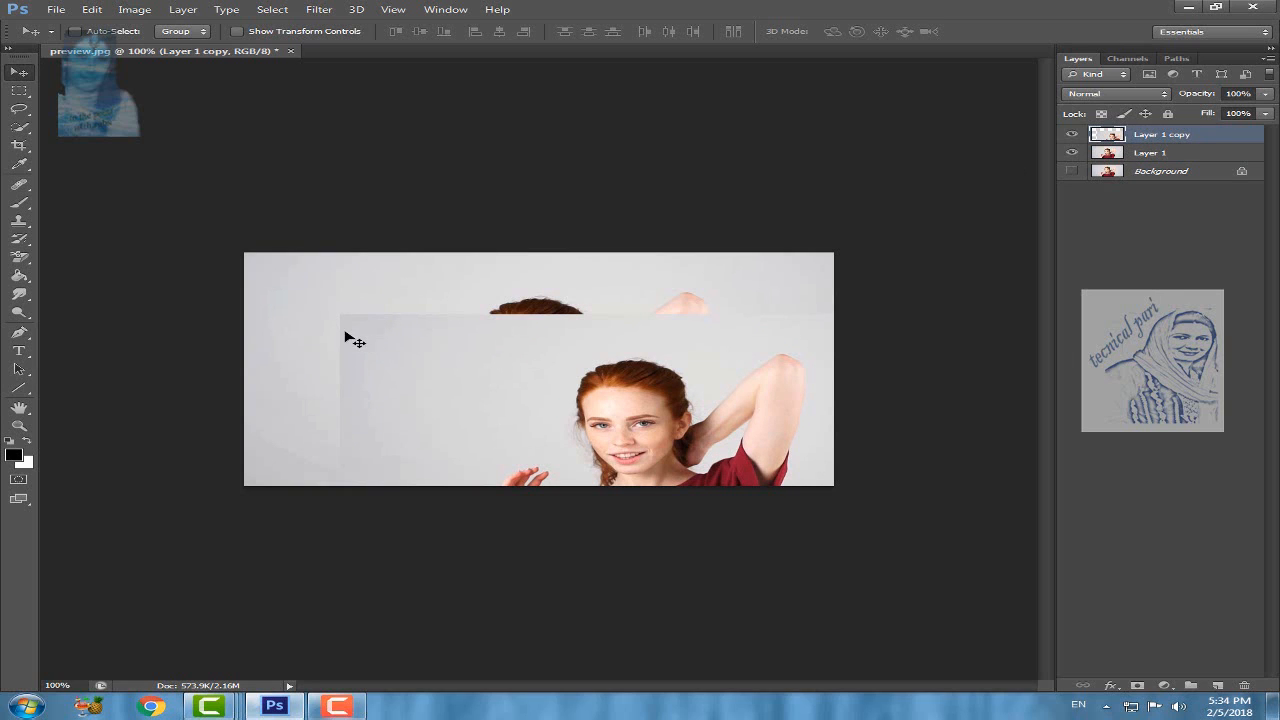
Step: Hide Layer 1 and move Layer 1 copy back so it fills the canvas
left_click(1072, 153)
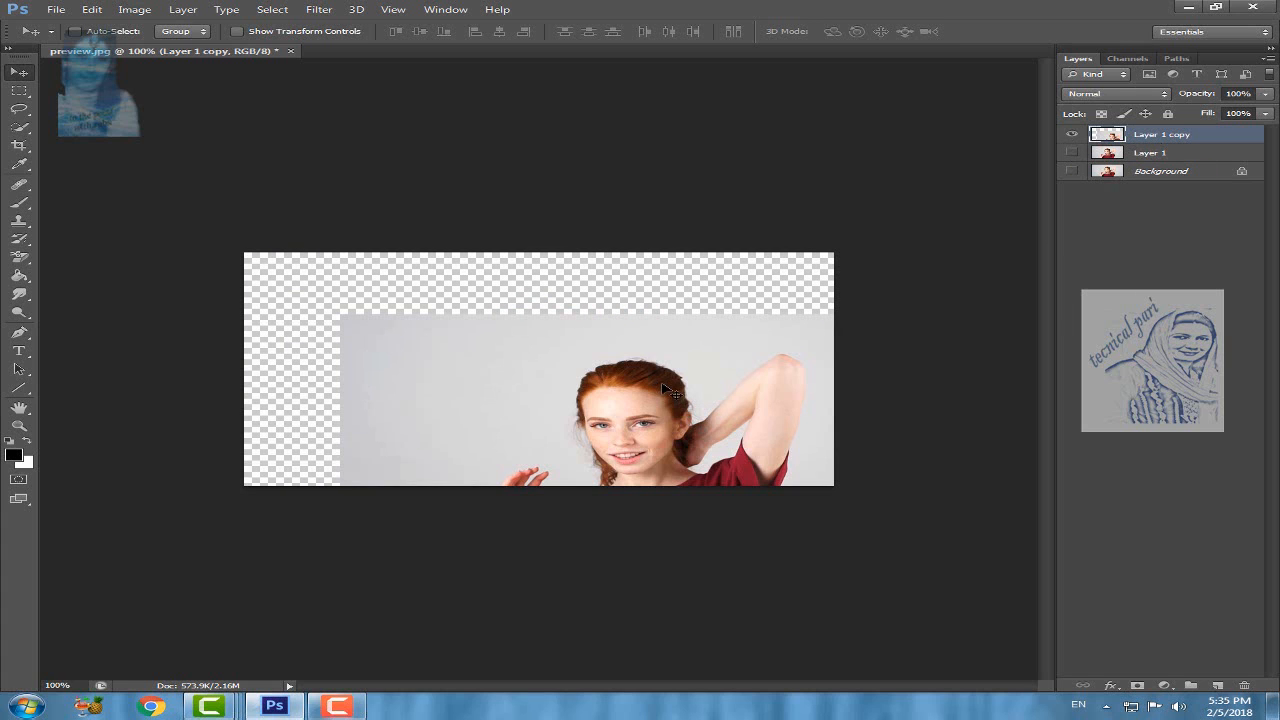
left_click_drag(671, 392, 568, 321)
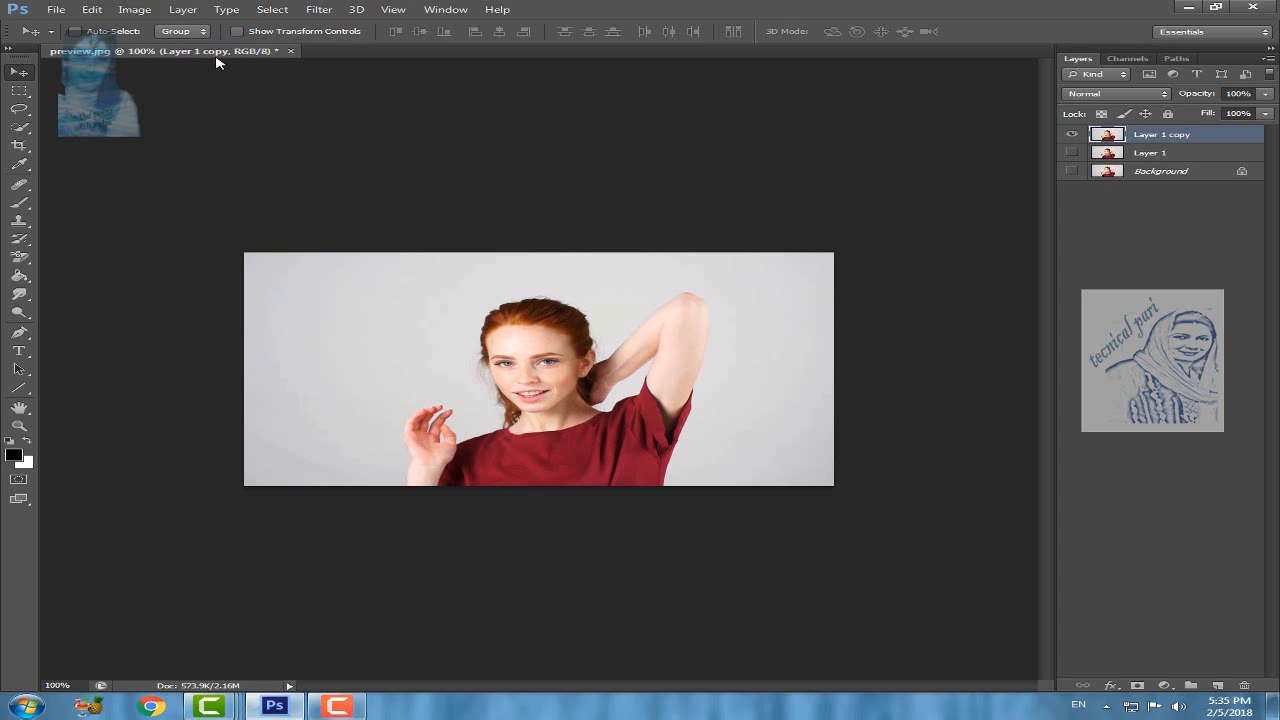
Step: Float preview.jpg in its own window and open the 1280px-Extirpador_de_Idolatrías image
left_click_drag(231, 56, 300, 140)
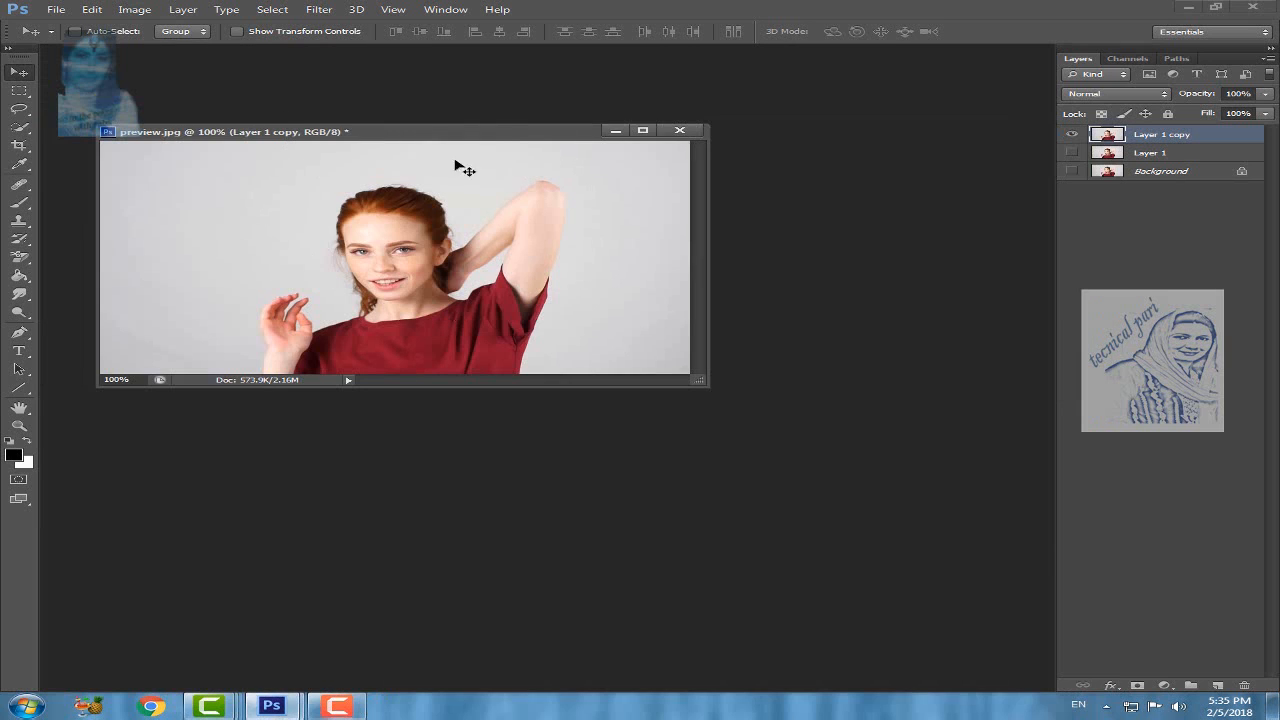
double_click(908, 311)
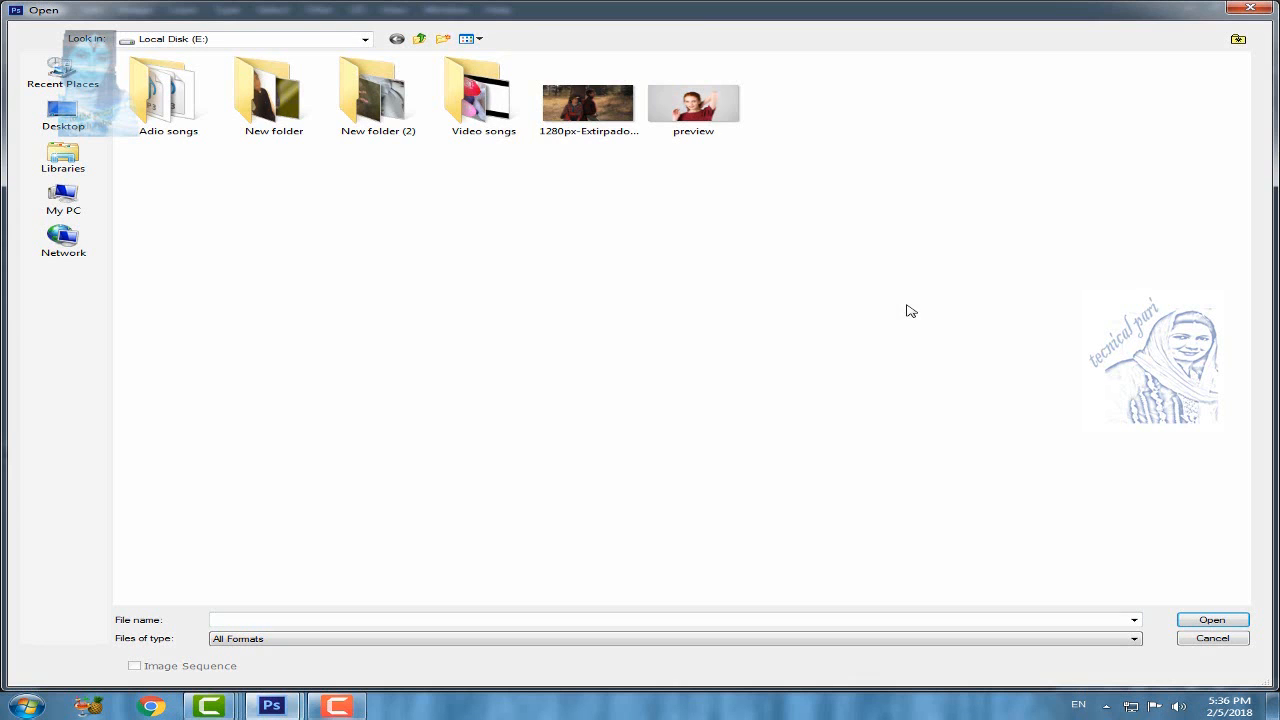
left_click(574, 118)
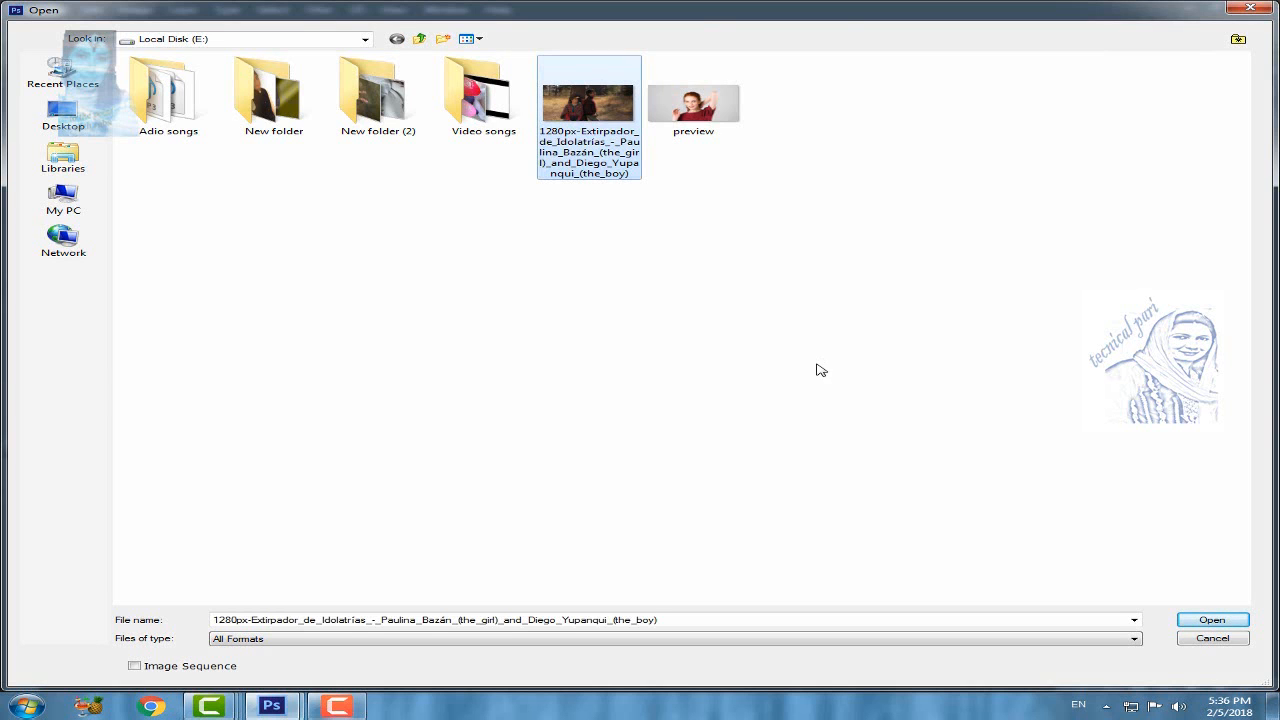
left_click(1226, 623)
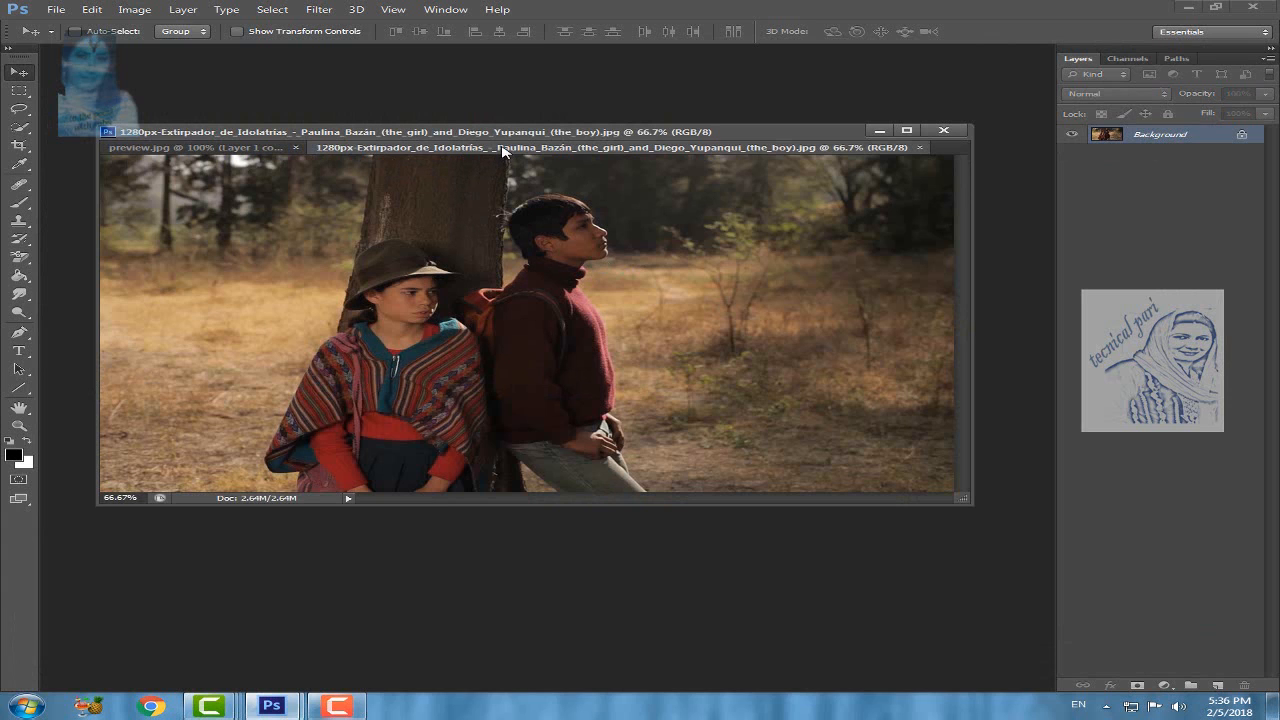
Step: Float the forest photo in a separate window, then resize and arrange both document windows so they are visible together
left_click_drag(503, 151, 689, 215)
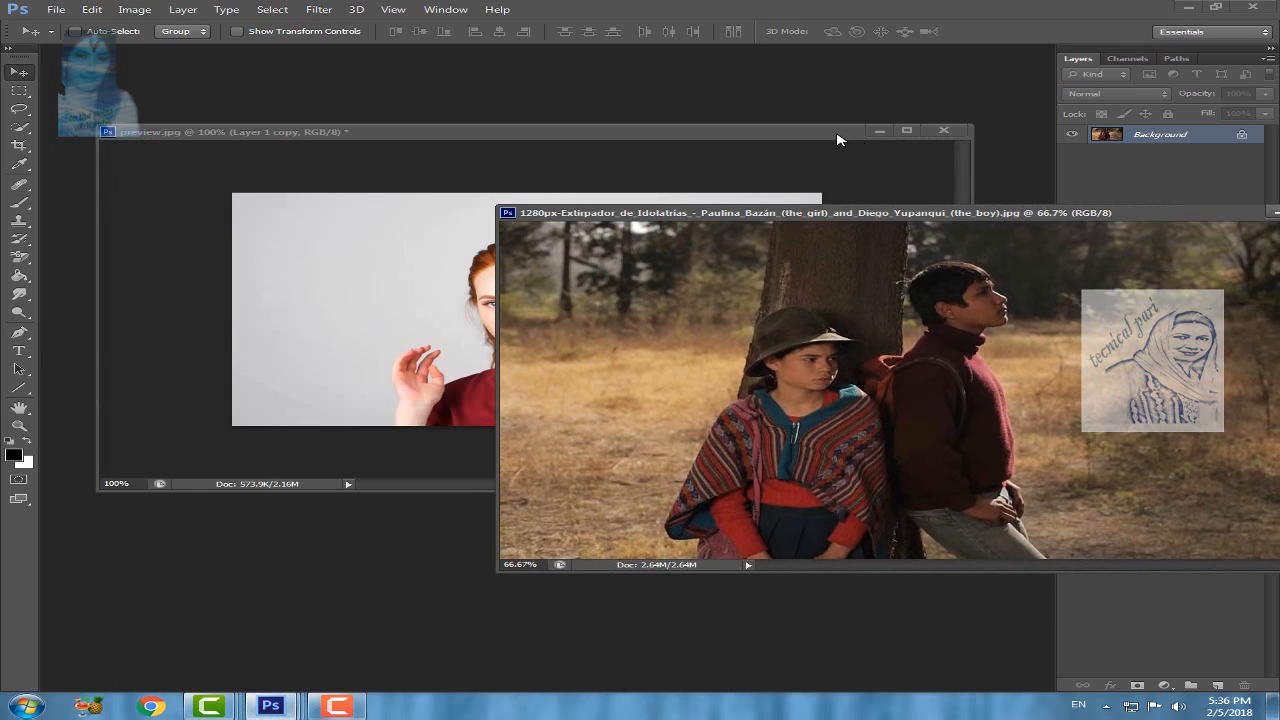
left_click_drag(838, 136, 748, 130)
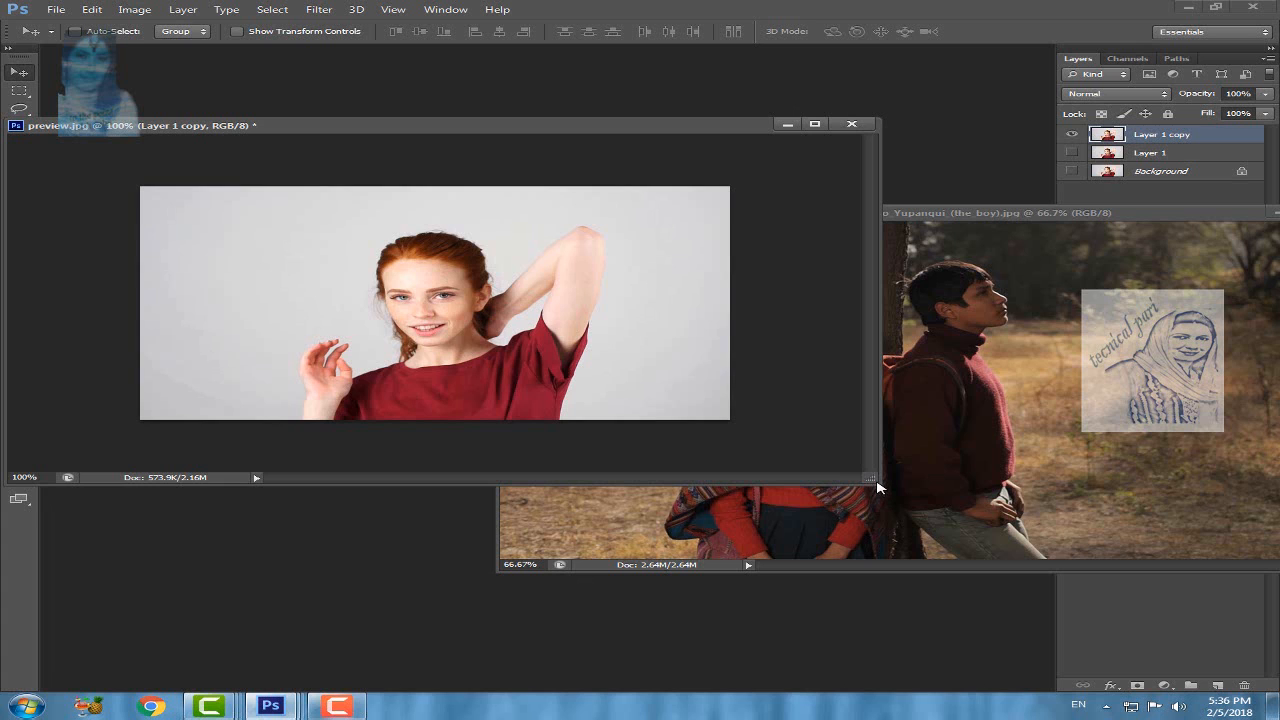
left_click_drag(878, 487, 612, 374)
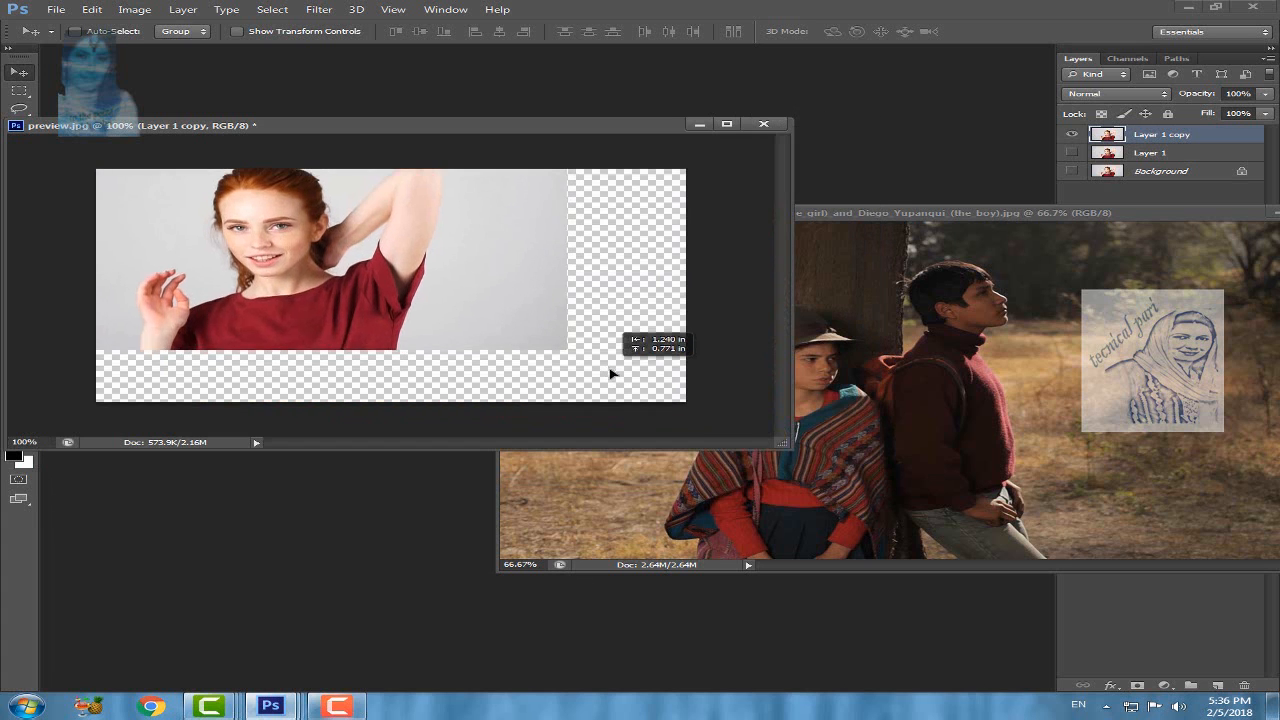
key("ctrl+z")
left_click_drag(788, 447, 627, 390)
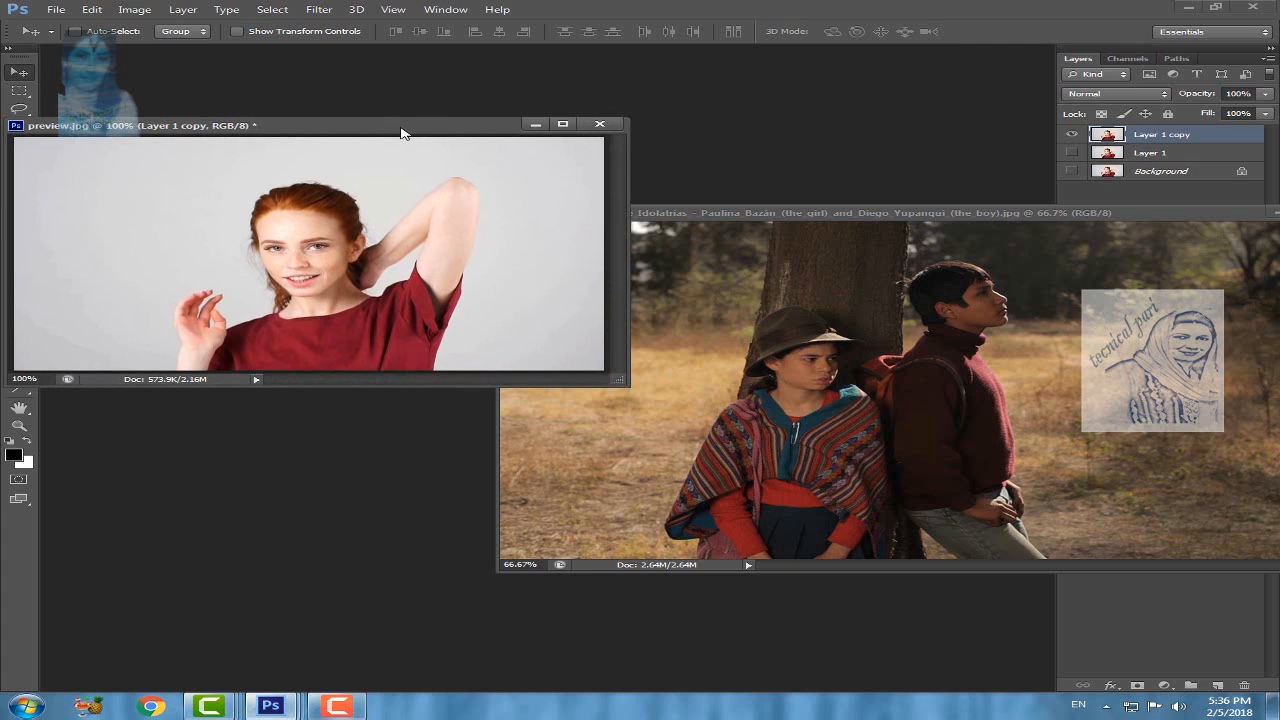
left_click_drag(401, 133, 465, 82)
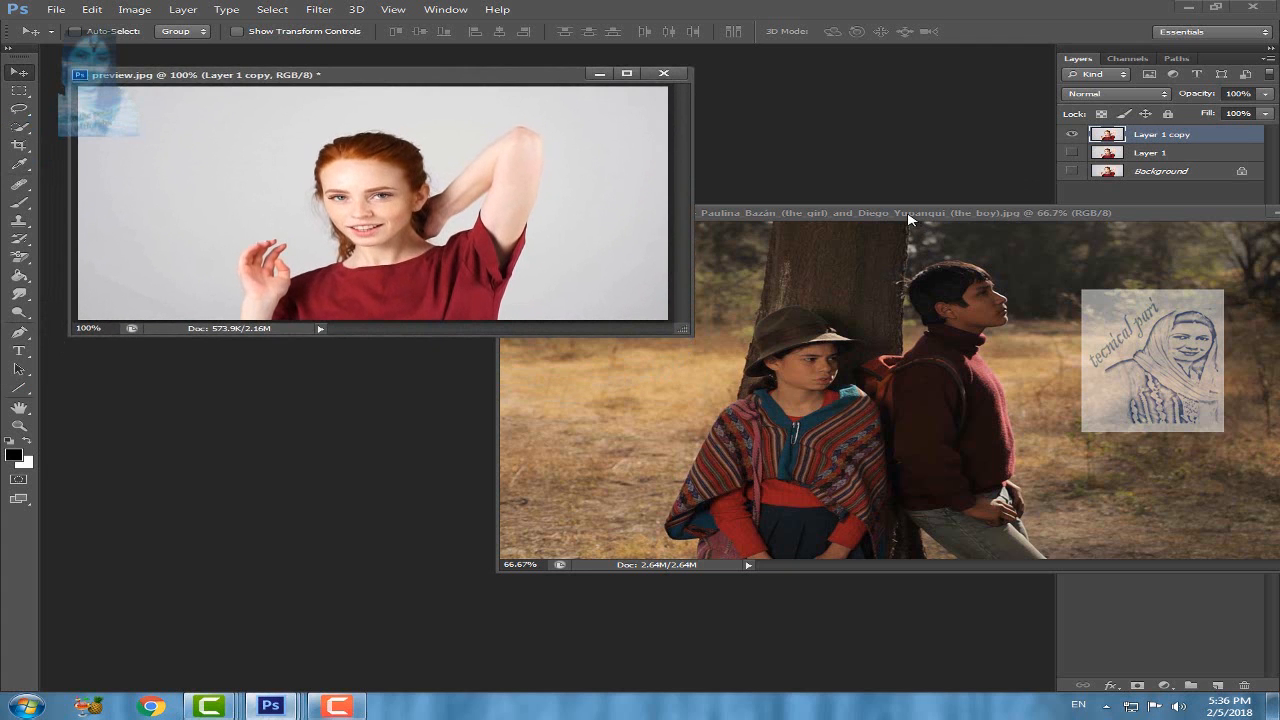
left_click_drag(865, 214, 726, 221)
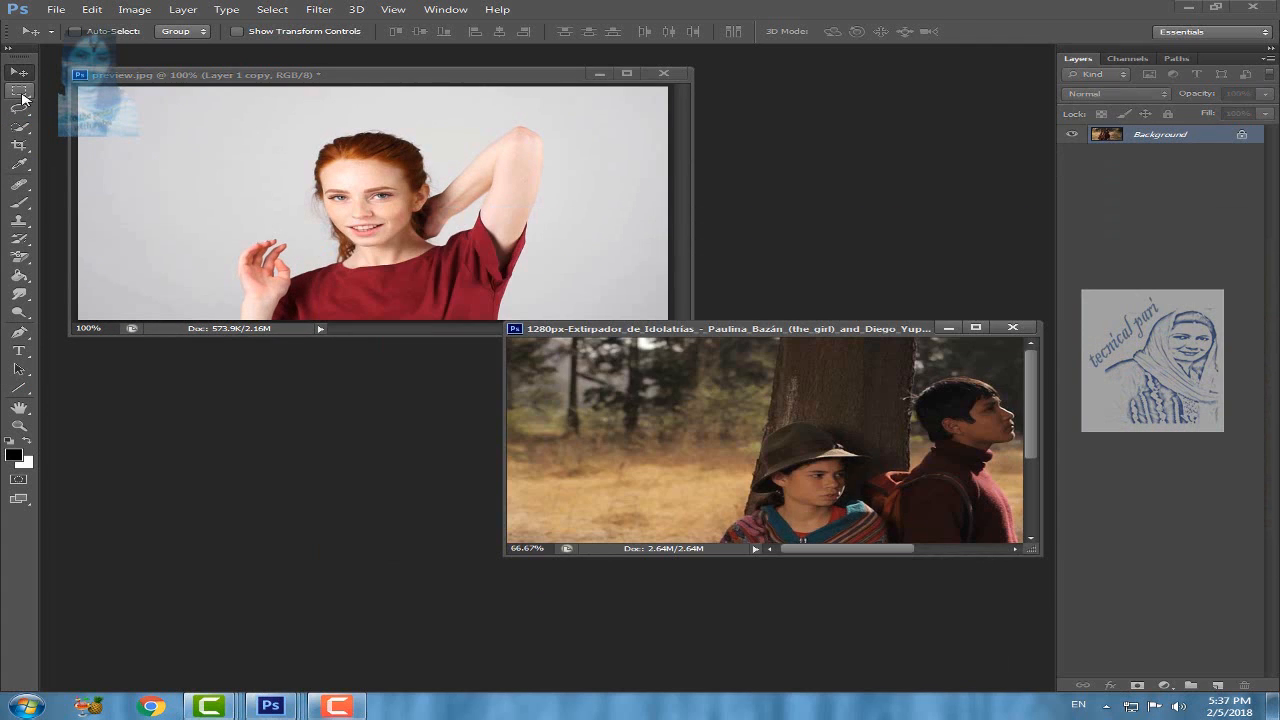
Step: Select a rectangle of plain grey backdrop beside the woman's head in preview.jpg with the Rectangular Marquee tool
left_click(21, 93)
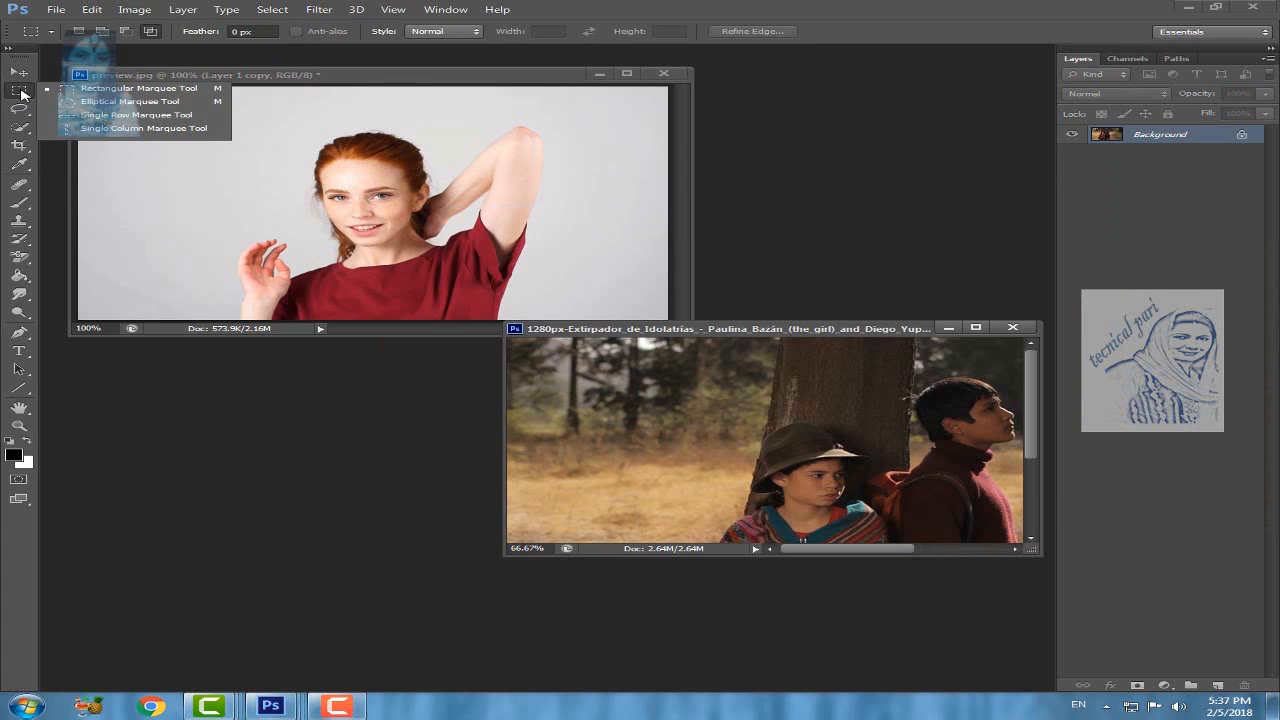
left_click(120, 90)
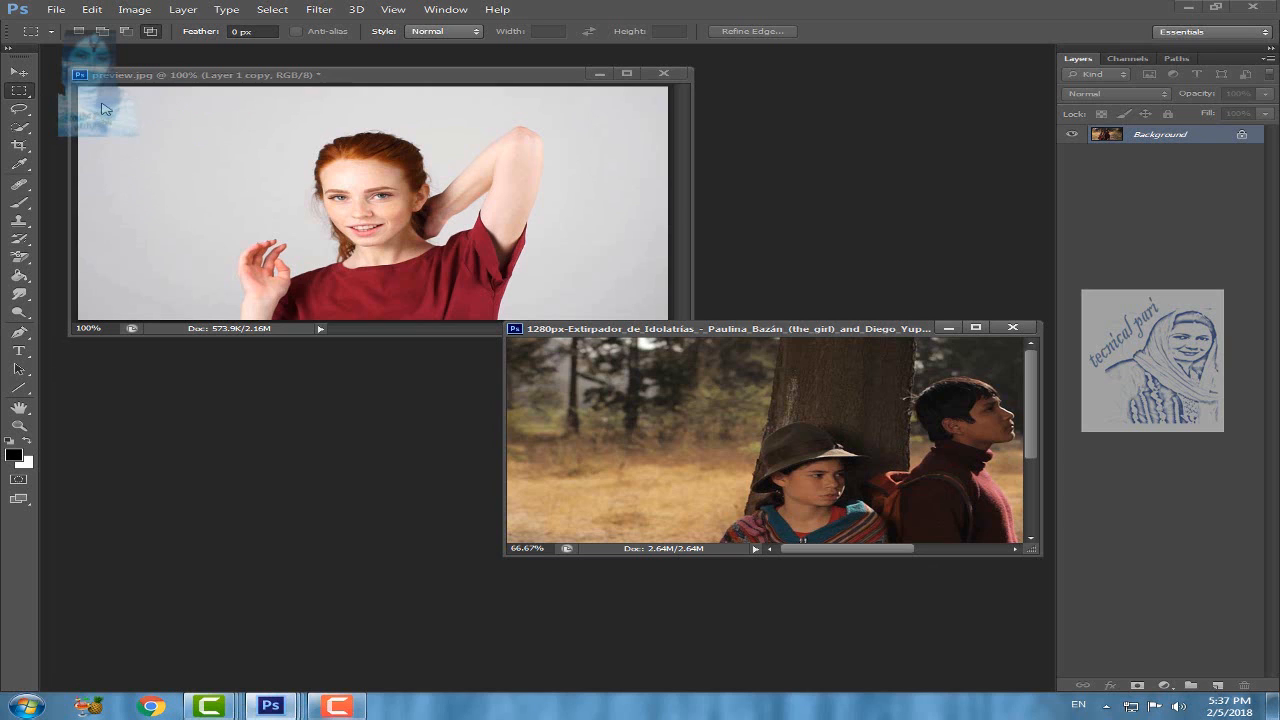
left_click(101, 108)
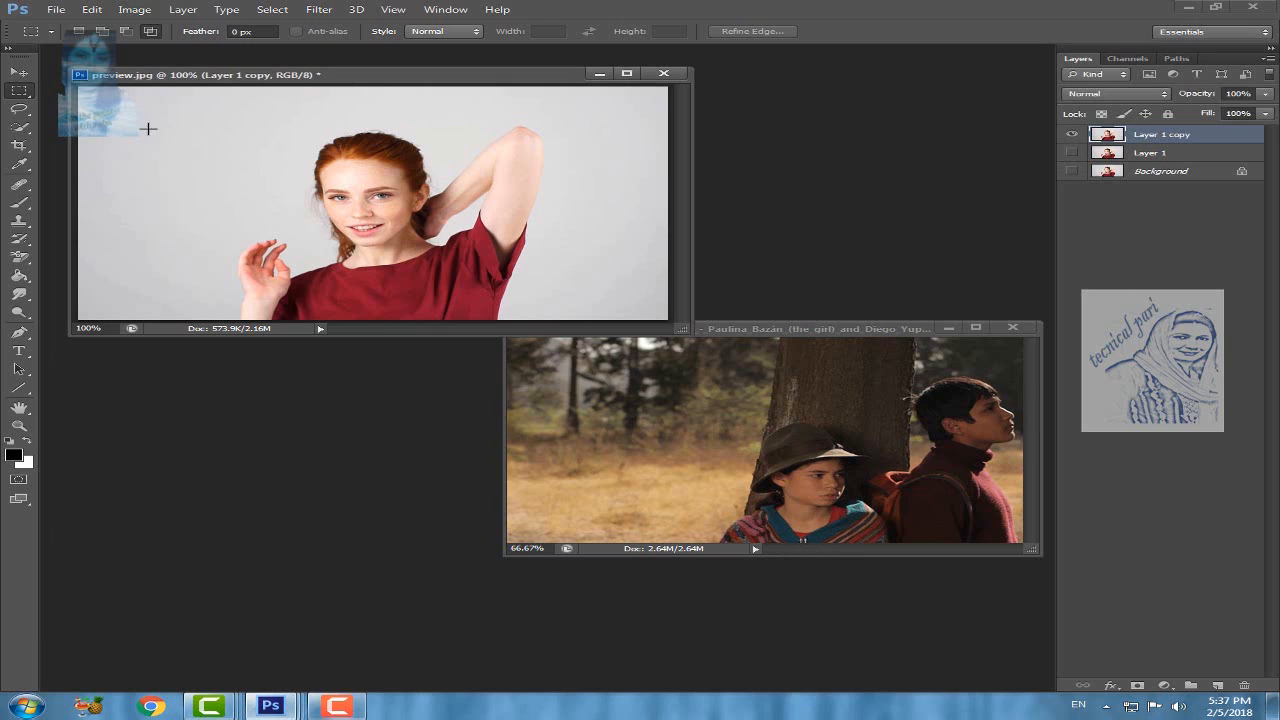
left_click_drag(141, 121, 261, 181)
key("ctrl+d")
left_click_drag(120, 115, 286, 191)
key("ctrl+d")
left_click_drag(97, 122, 275, 197)
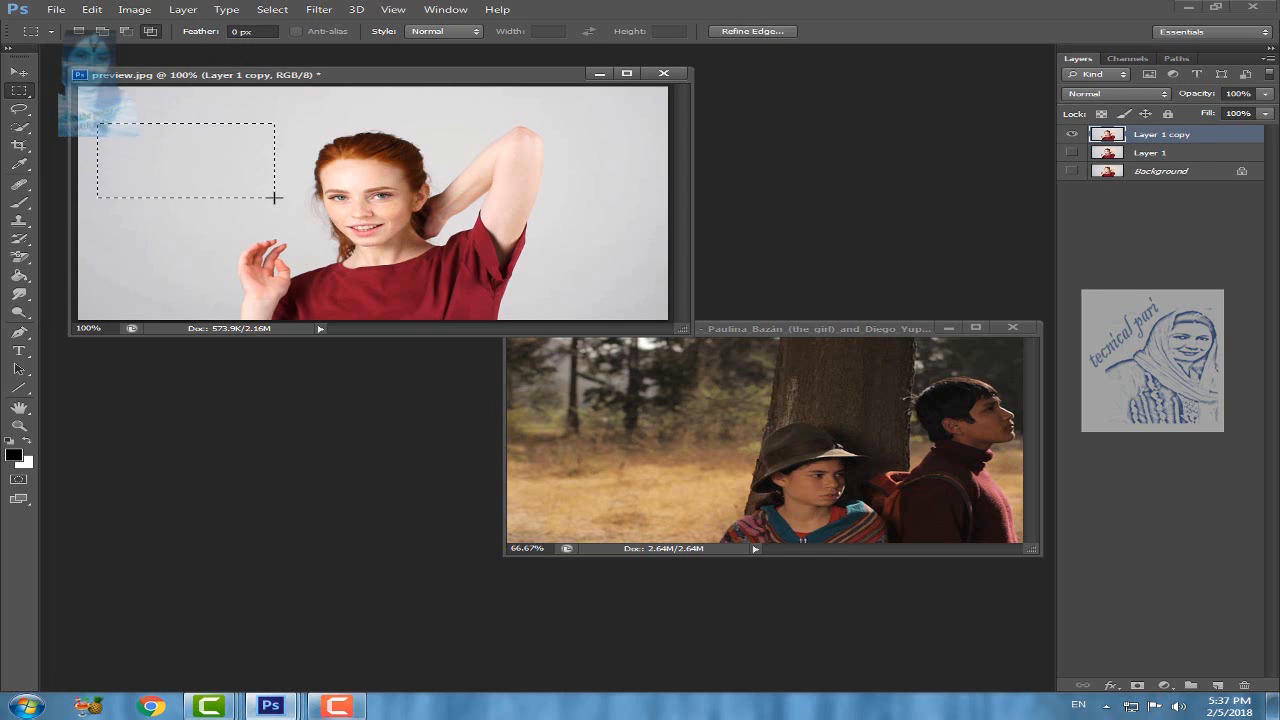
Step: Copy the selected backdrop patch into the forest photo with the Move tool and position it over the trees left of the trunk
left_click(16, 72)
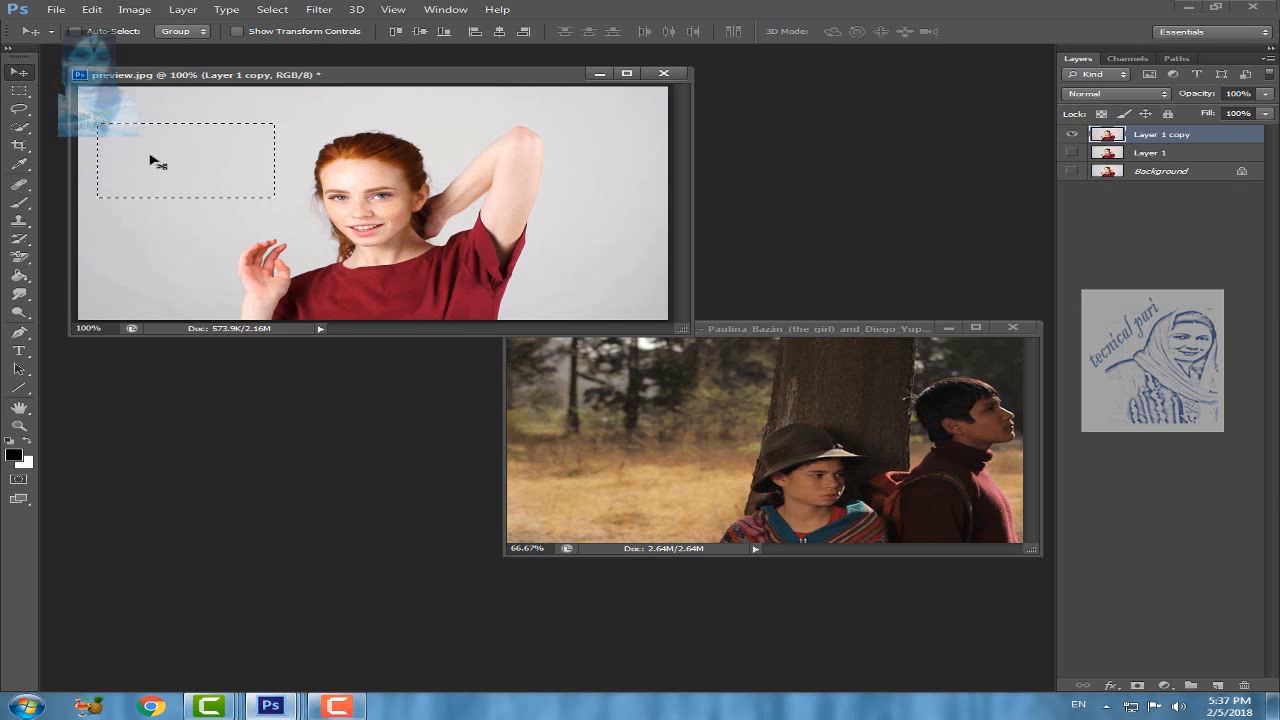
left_click_drag(152, 160, 624, 374)
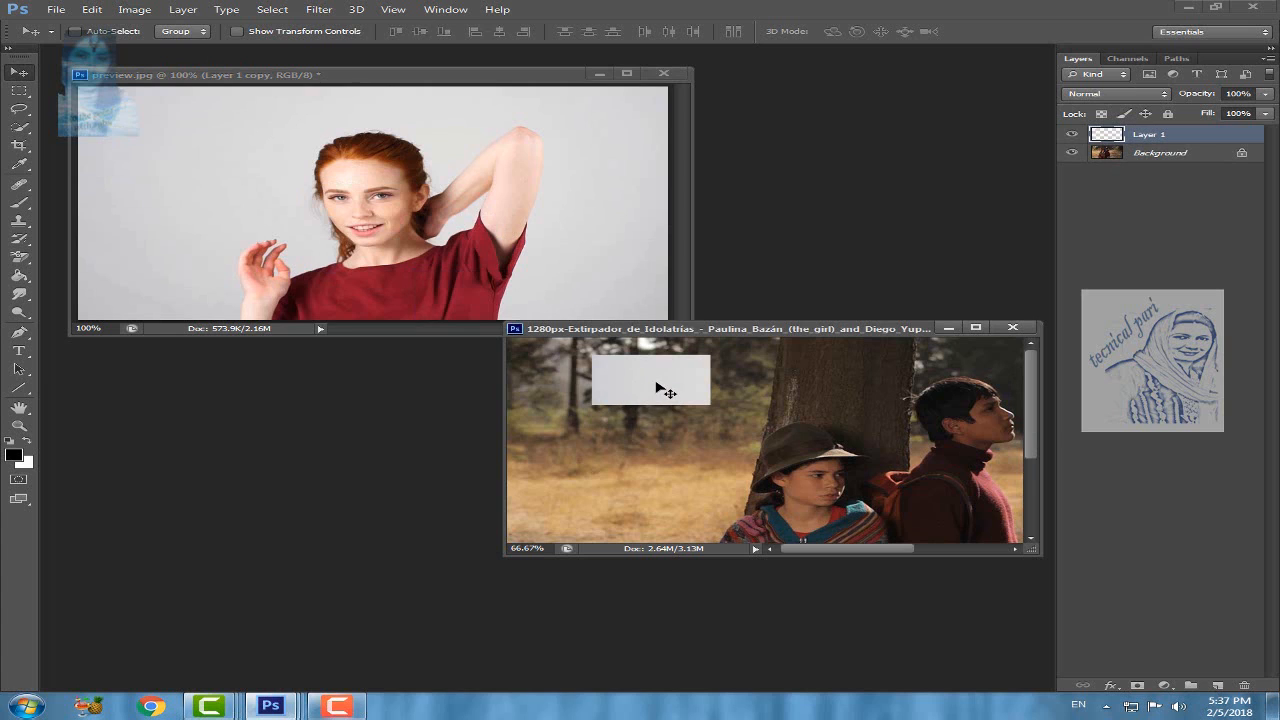
left_click_drag(663, 386, 640, 413)
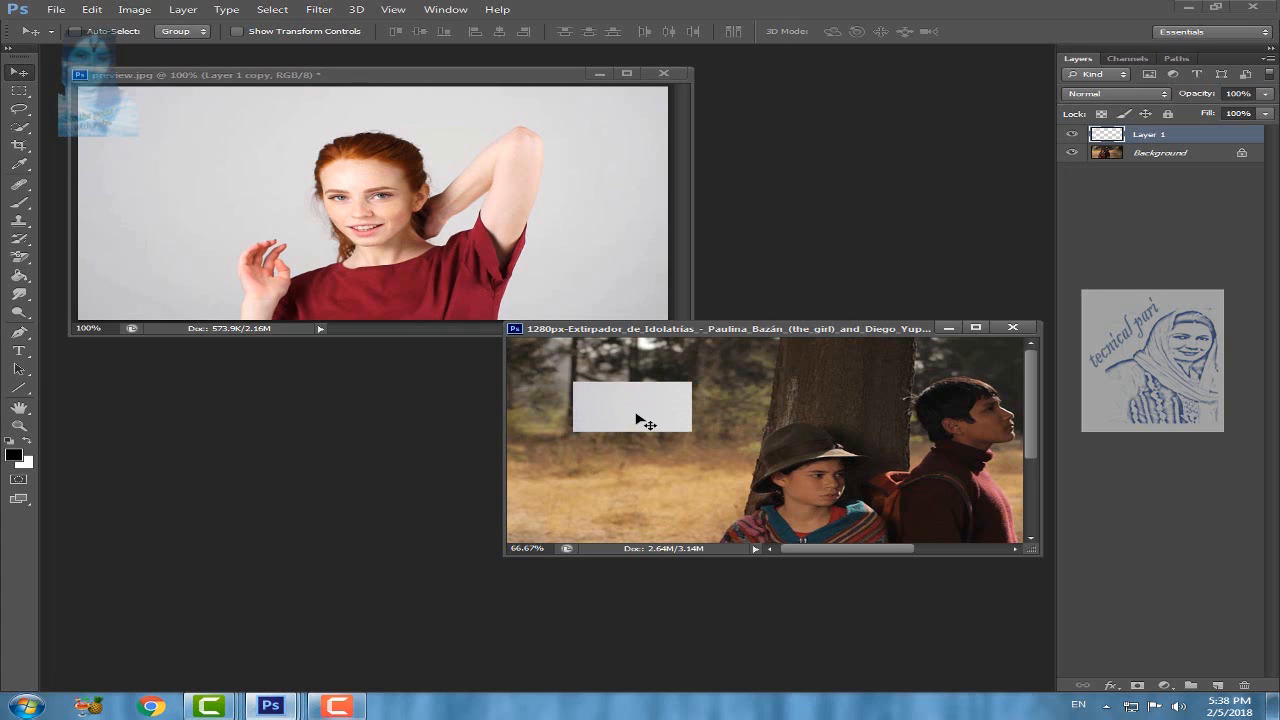
Step: Enlarge the backdrop patch in the forest photo with Free Transform to about 135% width and 138% height and apply it
left_click(90, 10)
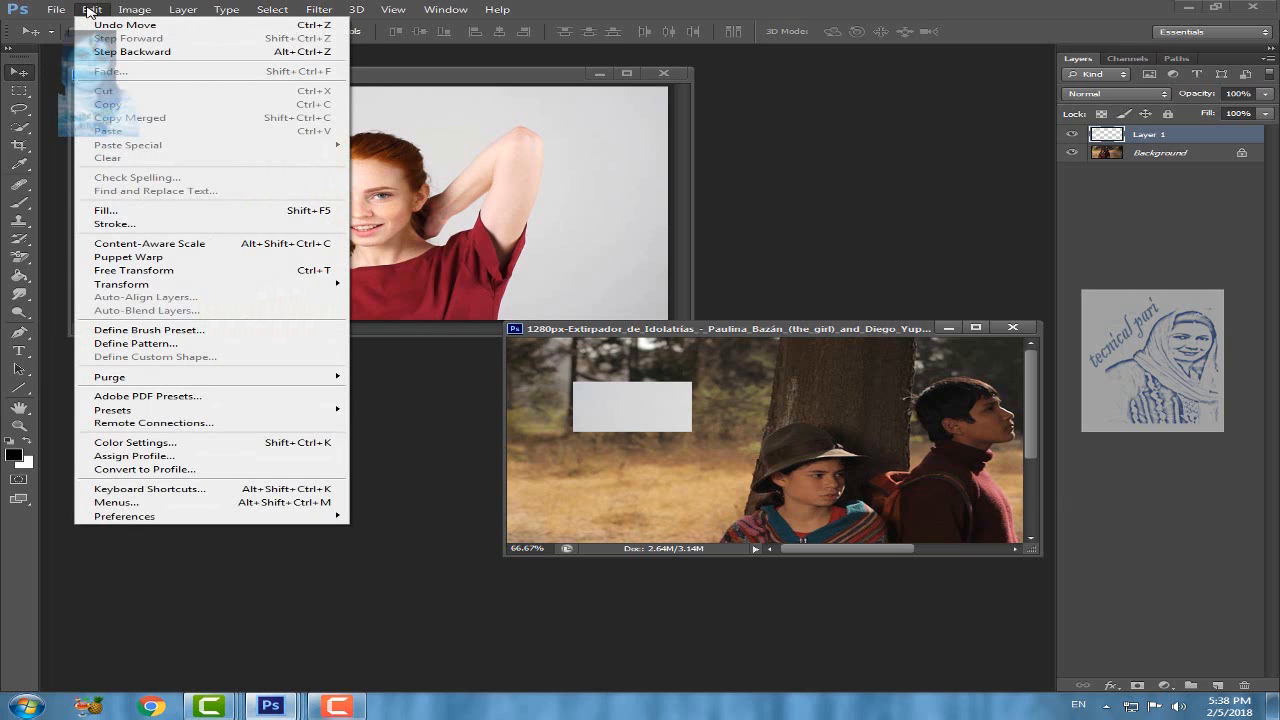
left_click(150, 270)
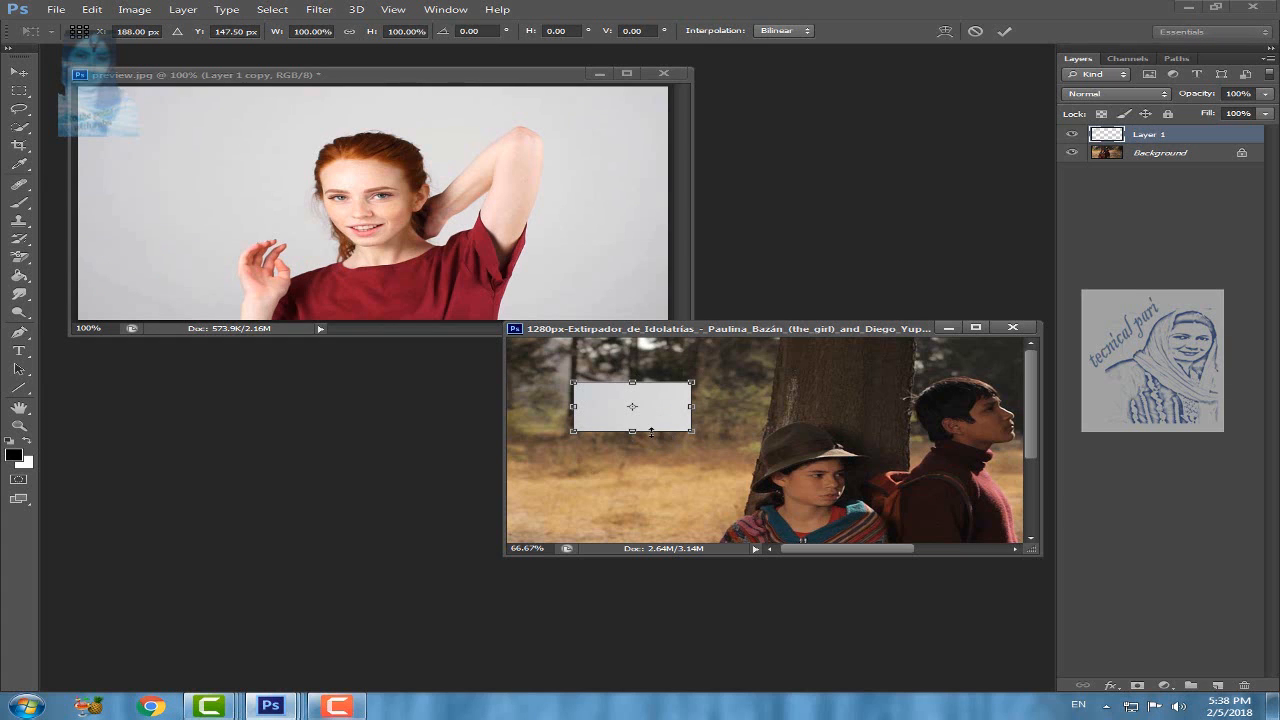
left_click_drag(631, 430, 631, 441)
left_click_drag(692, 411, 734, 412)
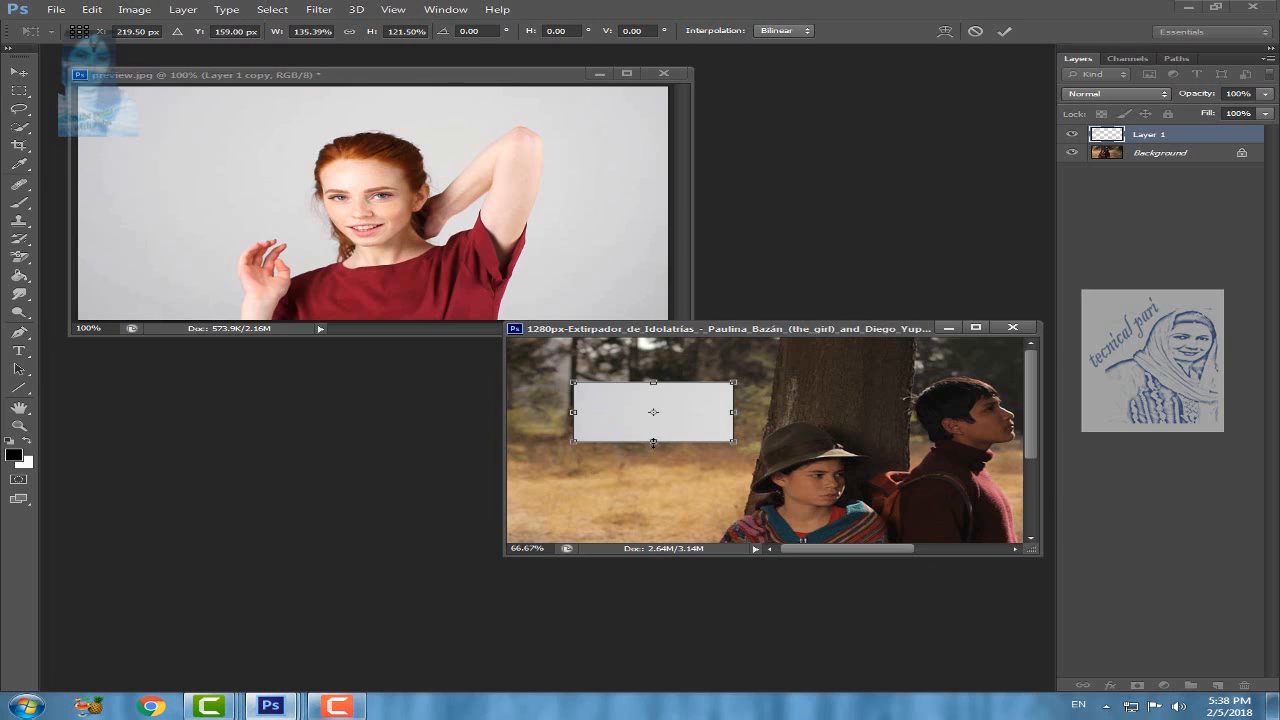
left_click_drag(653, 442, 653, 451)
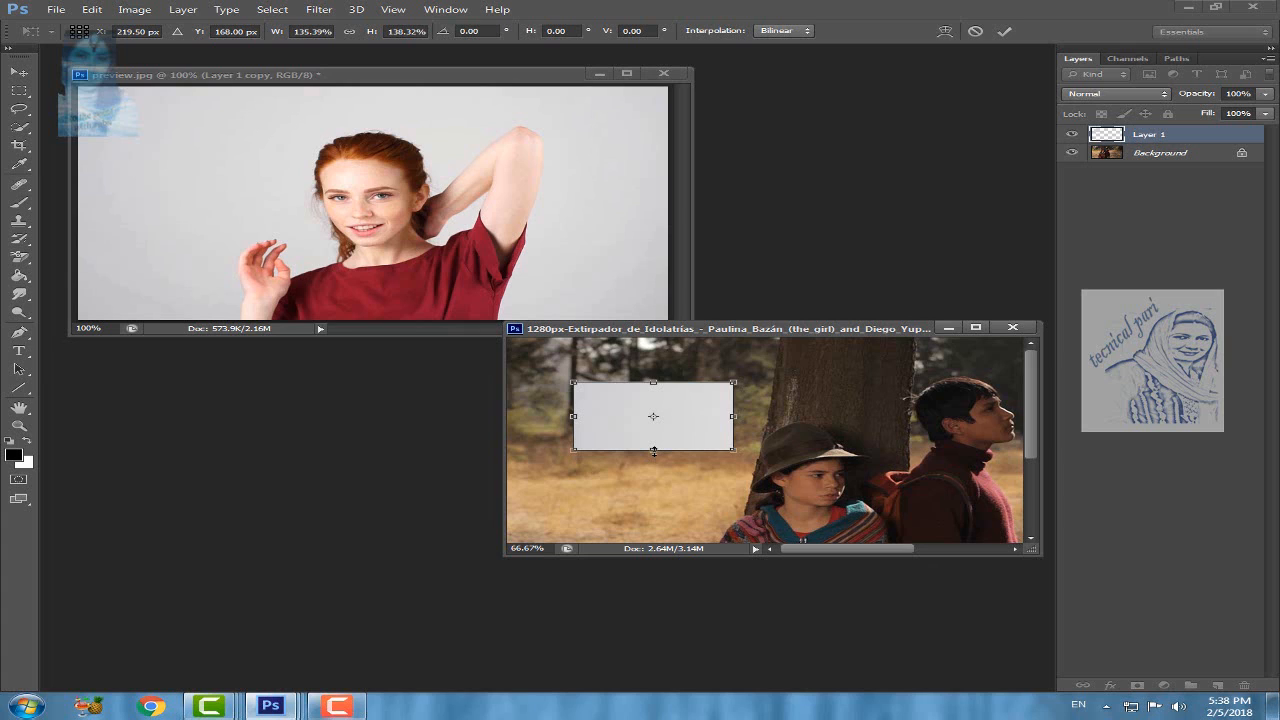
key("Return")
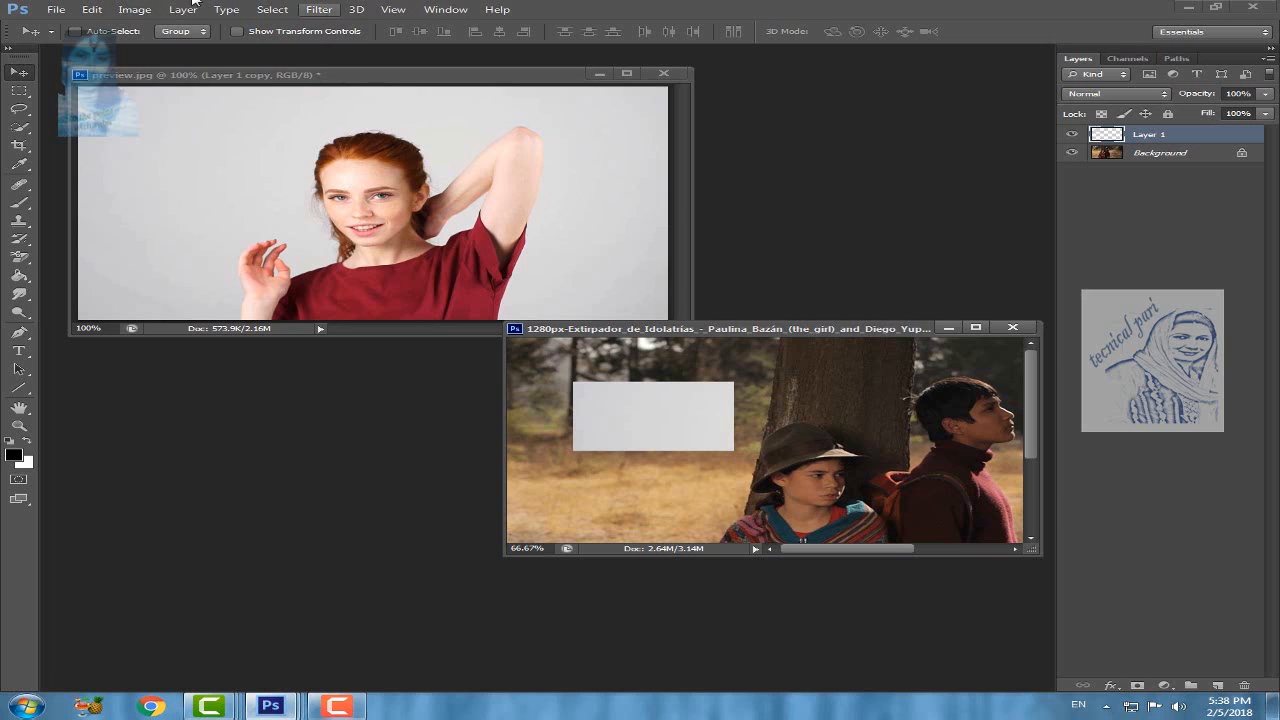
Step: Draw successive rectangular marquees on the grey backdrop of preview.jpg in New selection mode, each replacing the previous one, and deselect
left_click(29, 97)
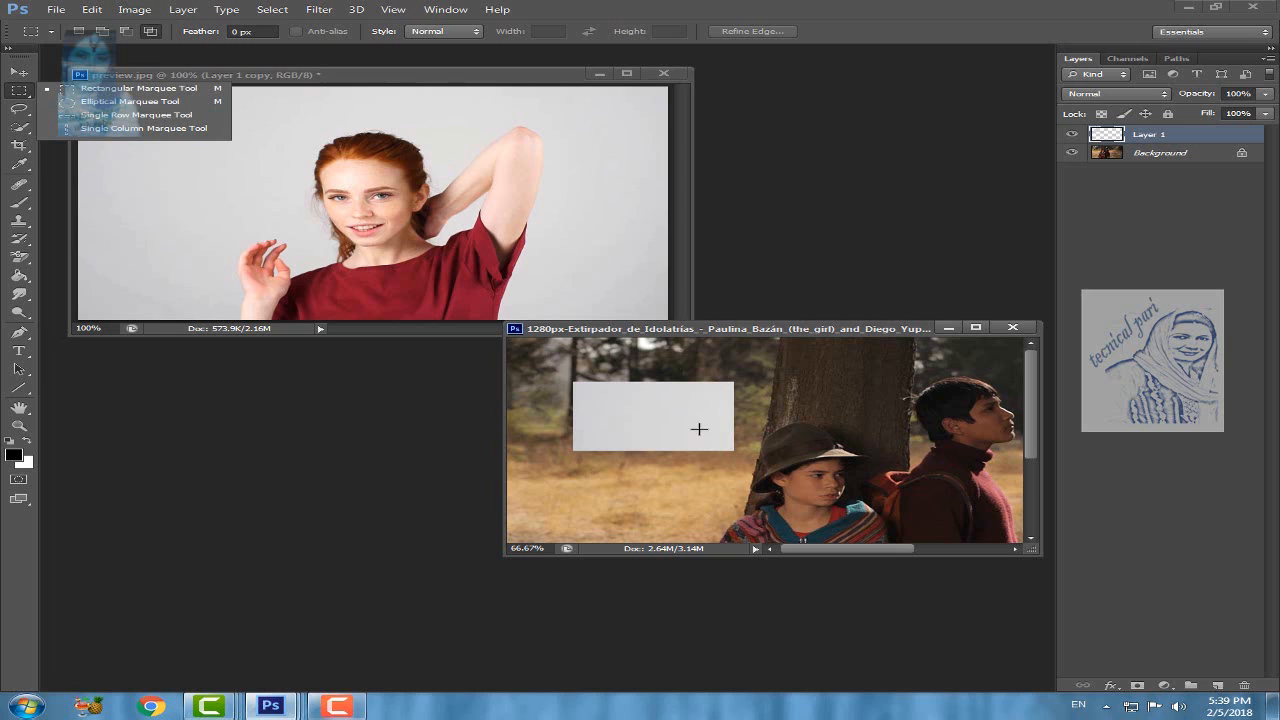
left_click(190, 148)
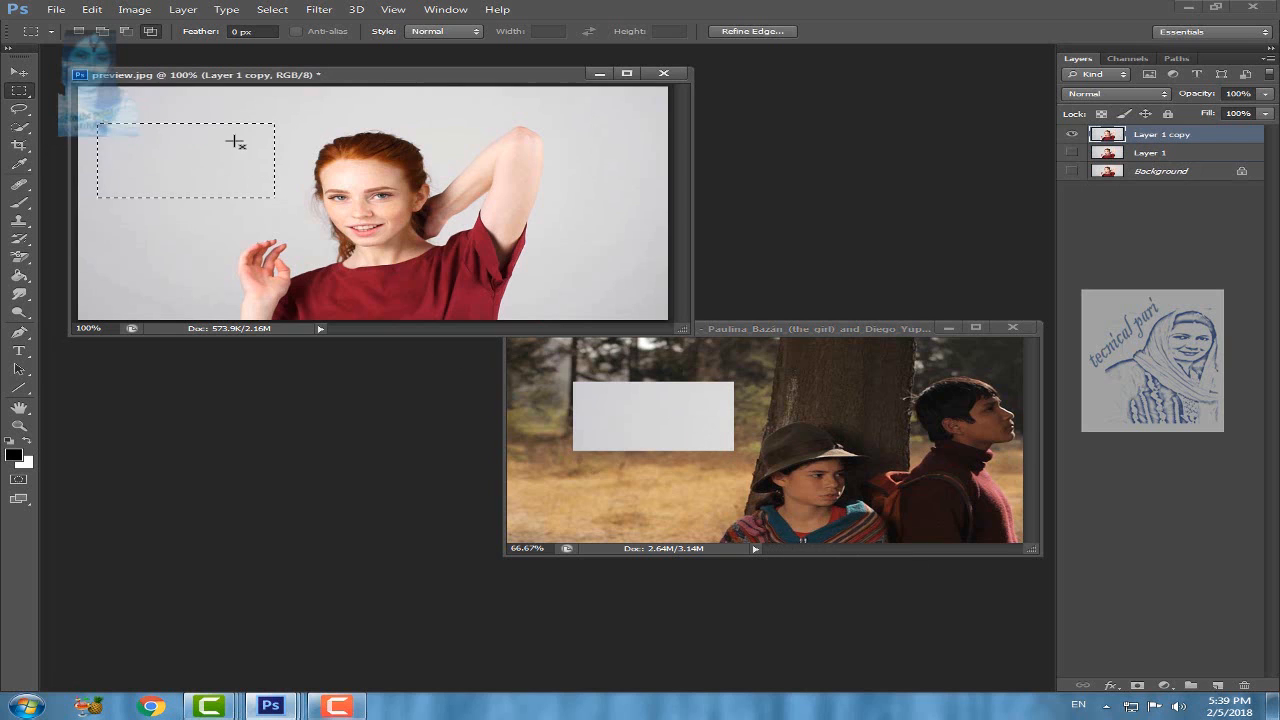
left_click(79, 33)
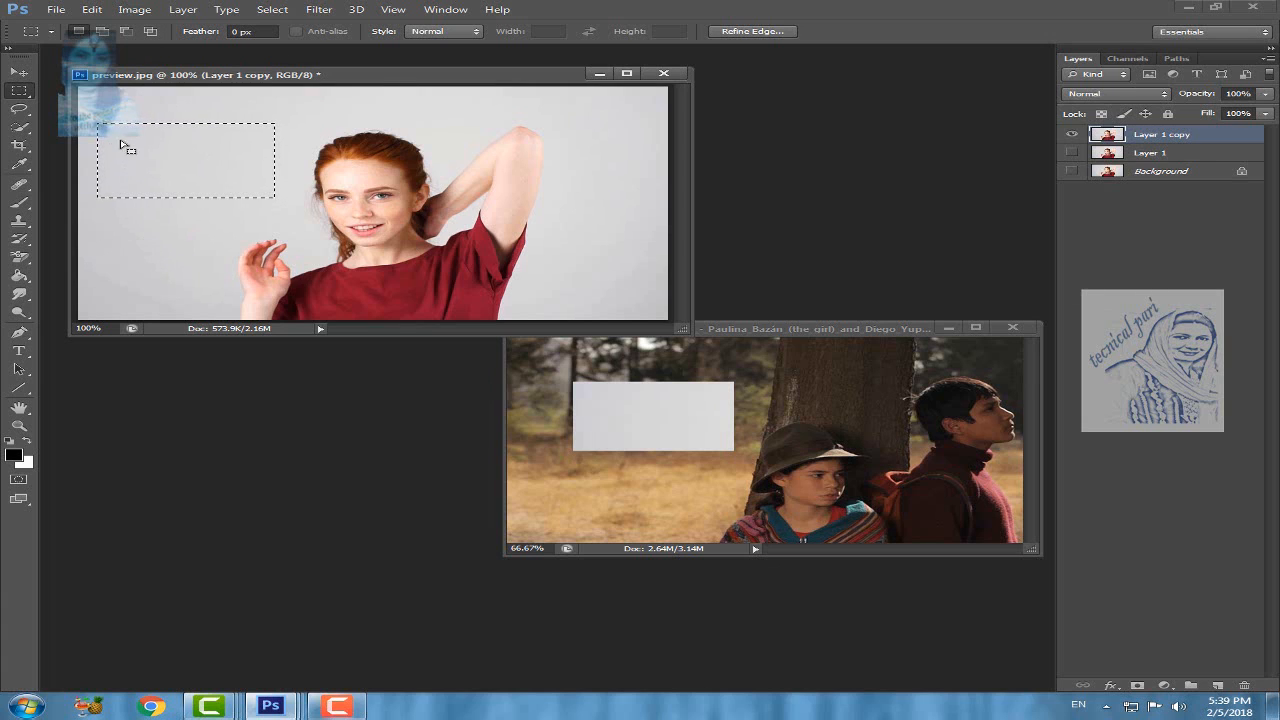
left_click_drag(113, 221, 233, 290)
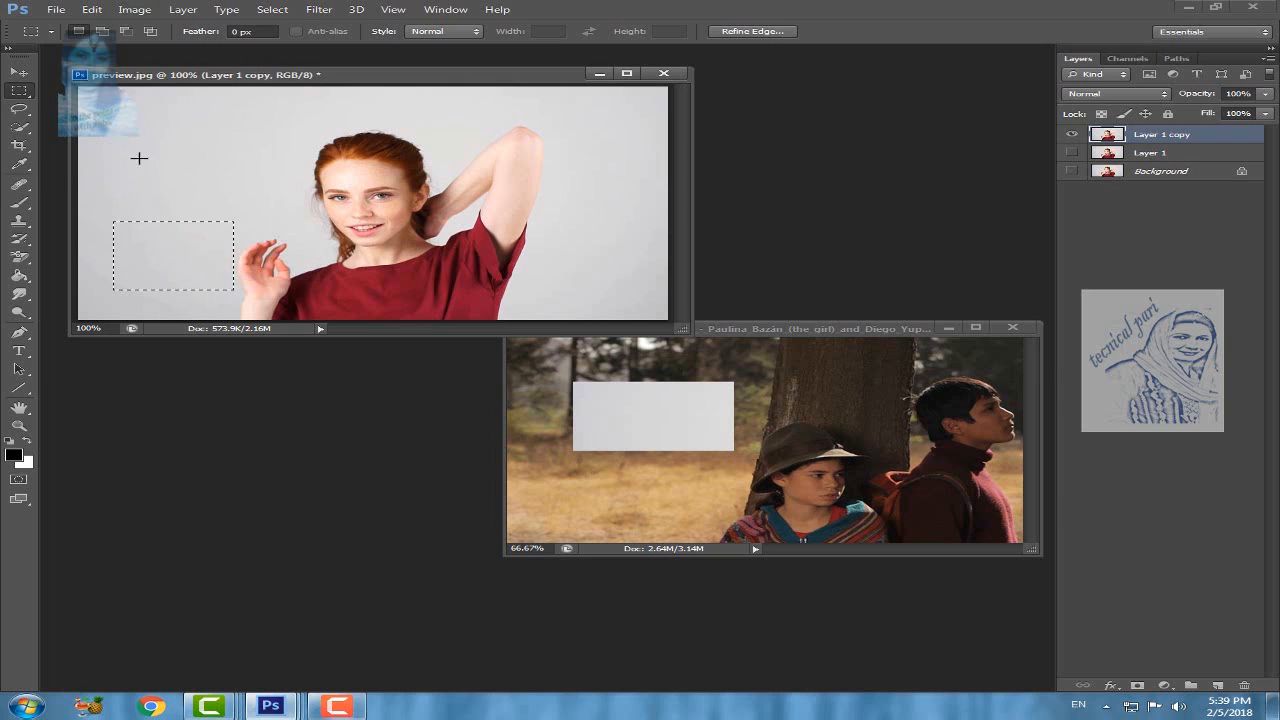
left_click_drag(119, 136, 250, 186)
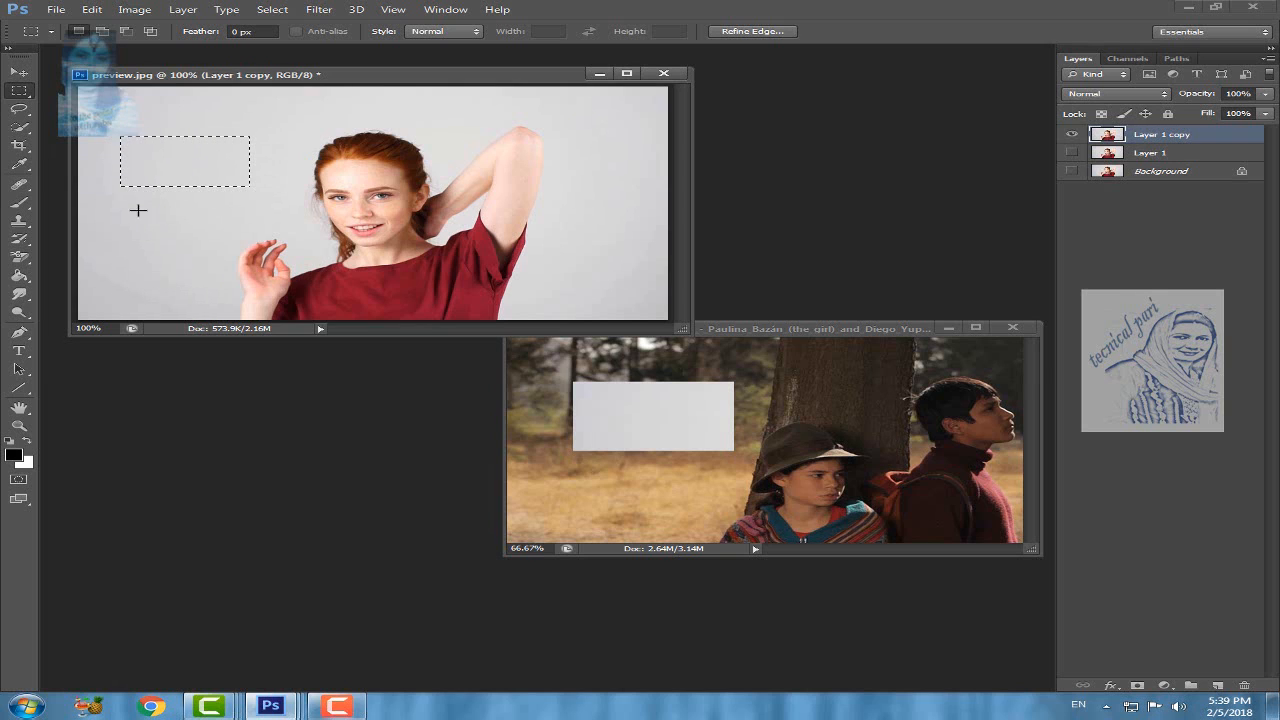
left_click_drag(129, 211, 250, 278)
key("ctrl+d")
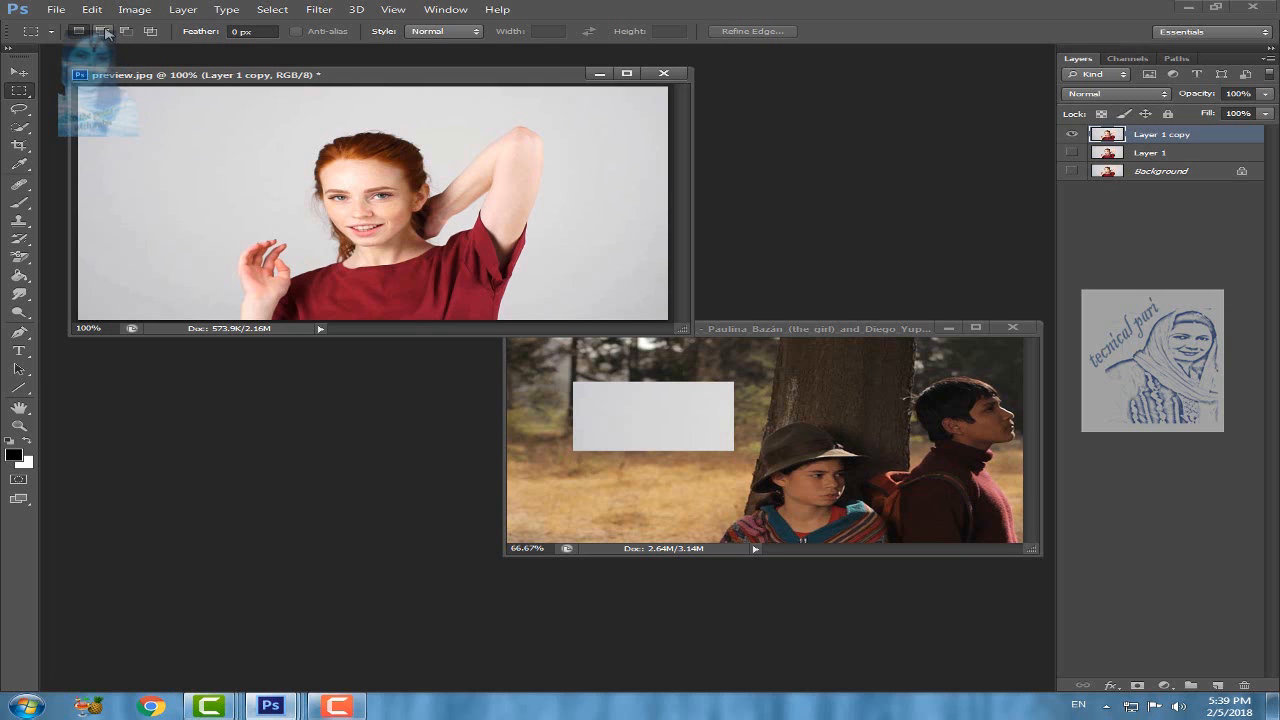
Step: Select two separate rectangles on the backdrop, one above the other, using the Add to selection mode
left_click(104, 32)
left_click_drag(189, 179, 221, 193)
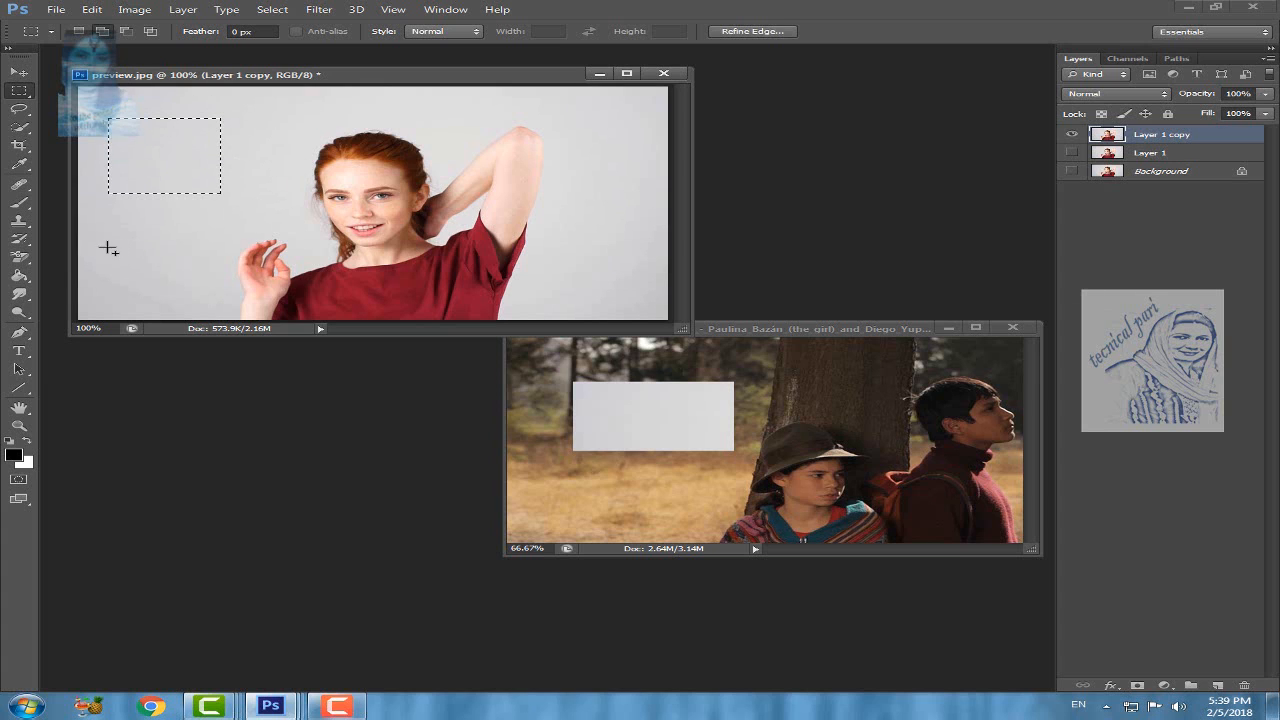
left_click_drag(213, 275, 225, 277)
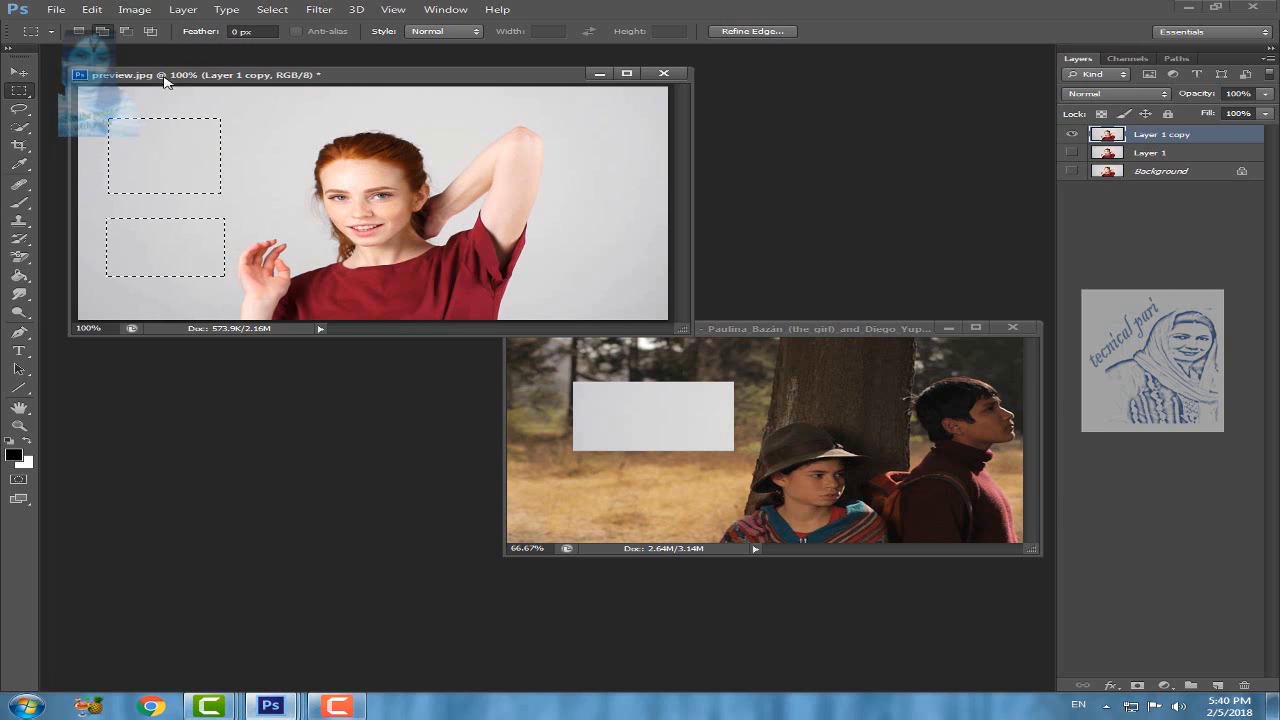
Step: Subtract rectangular areas from the upper and lower backdrop selections using the Subtract from selection mode
left_click(128, 34)
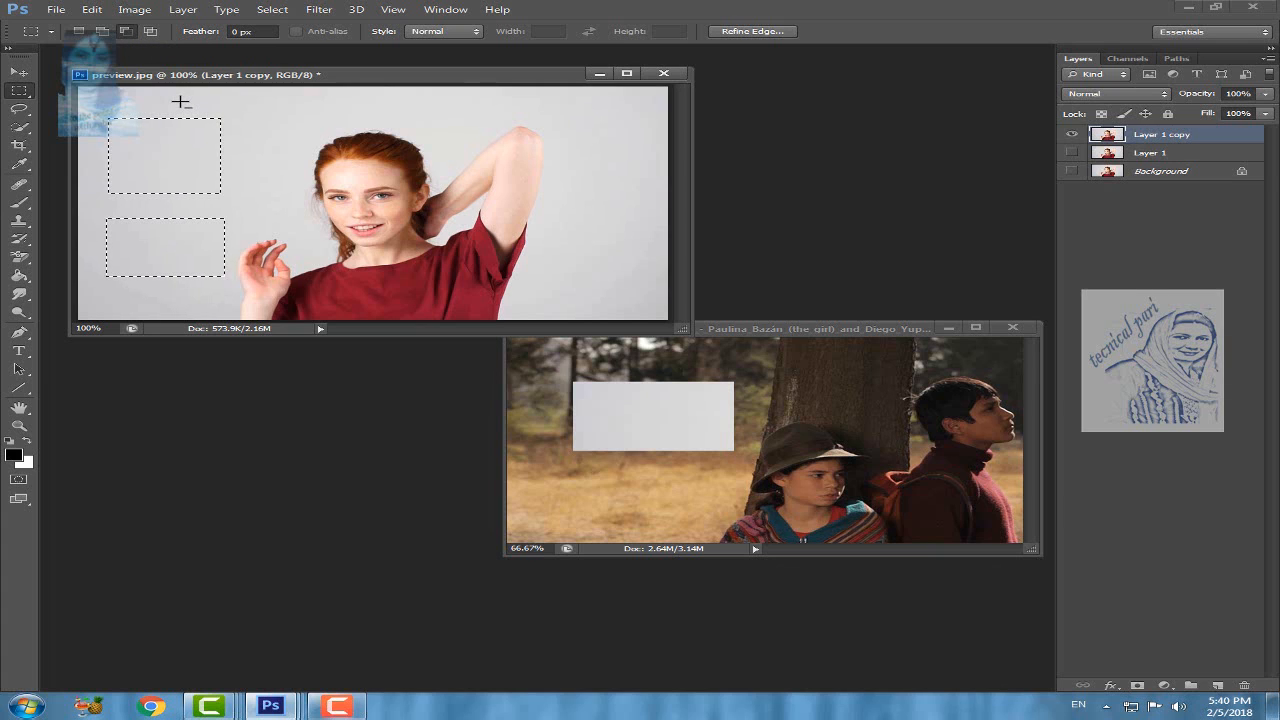
left_click_drag(180, 101, 259, 176)
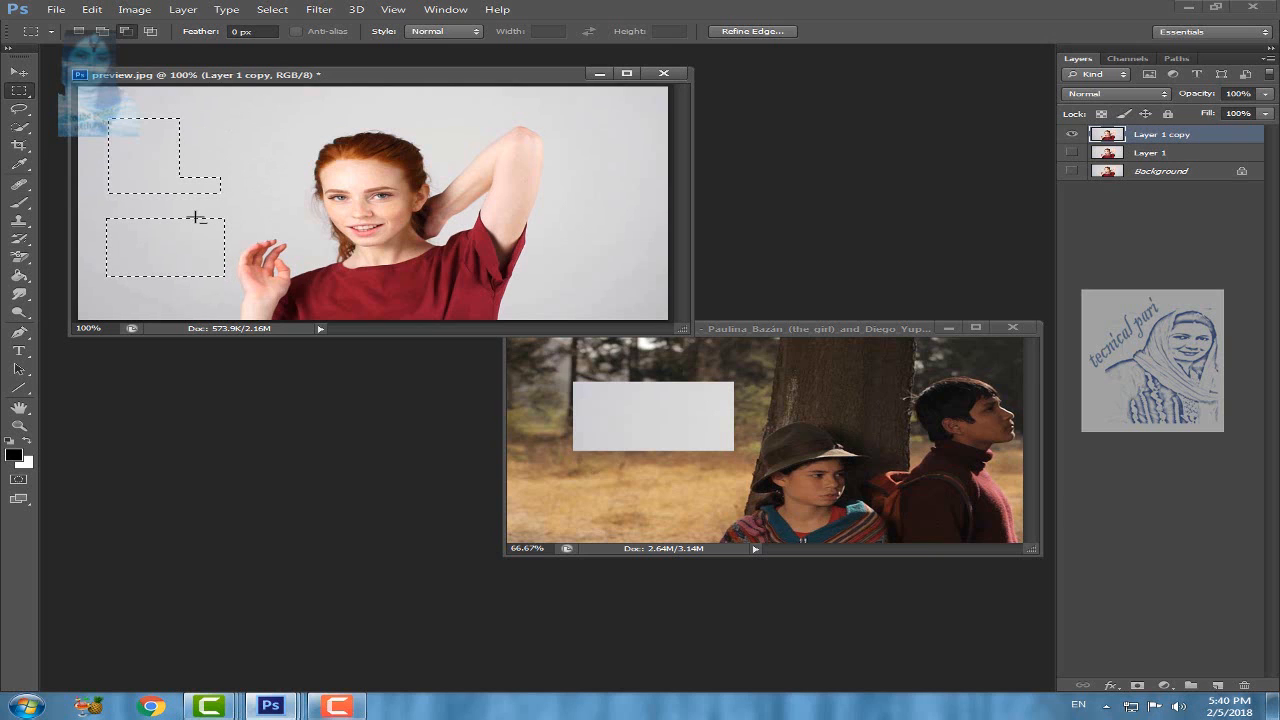
left_click_drag(189, 208, 236, 262)
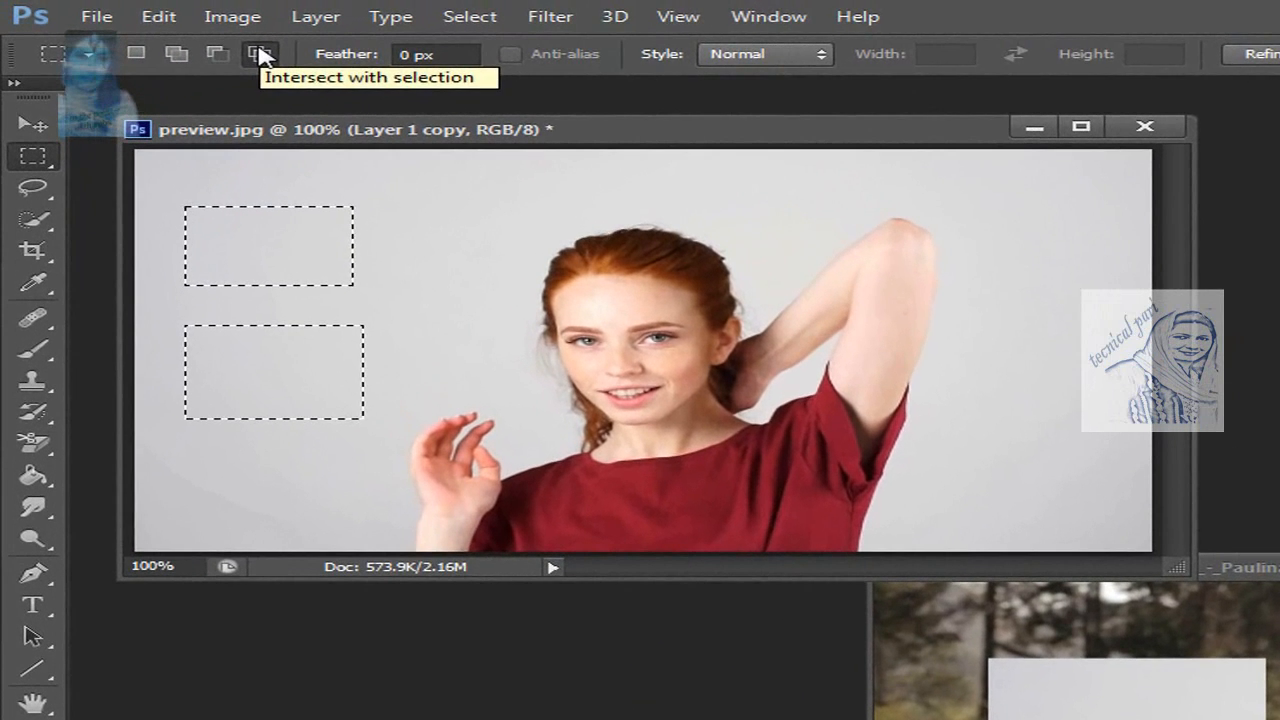
Step: Intersect the two backdrop selections with a tall rectangle overlapping their inner ends toward the woman, and deselect
left_click(259, 54)
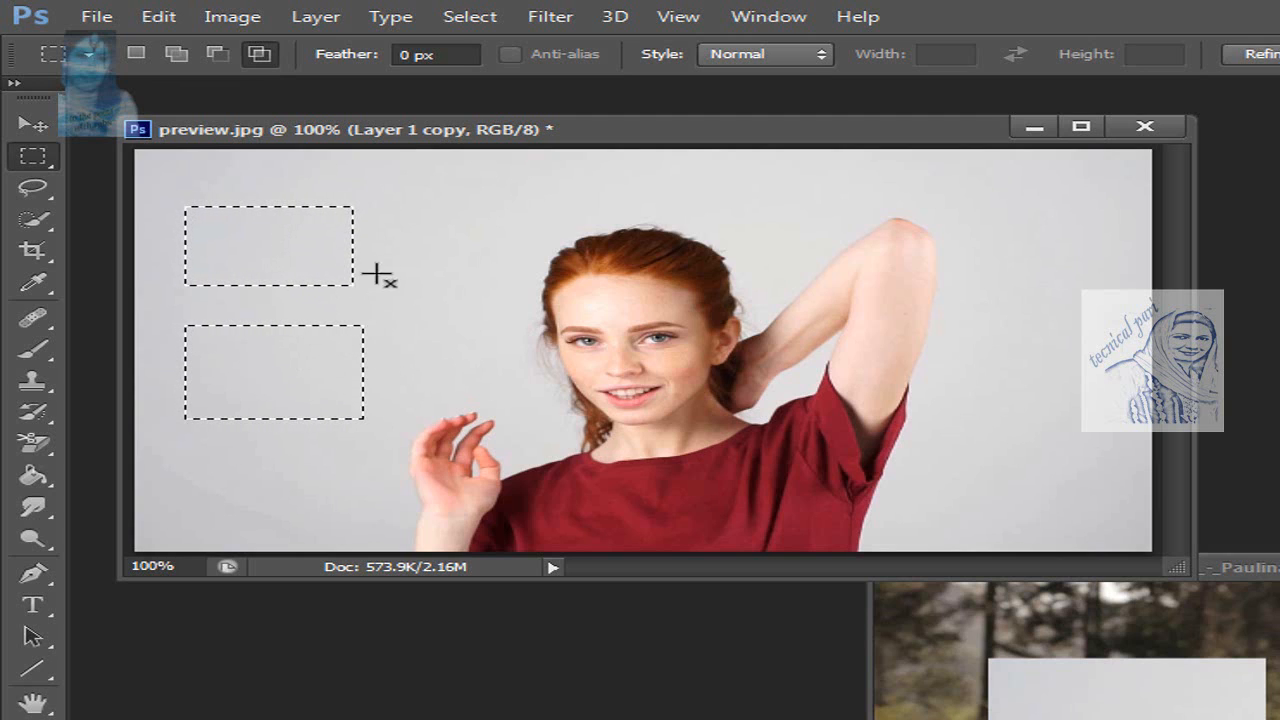
left_click_drag(325, 182, 449, 436)
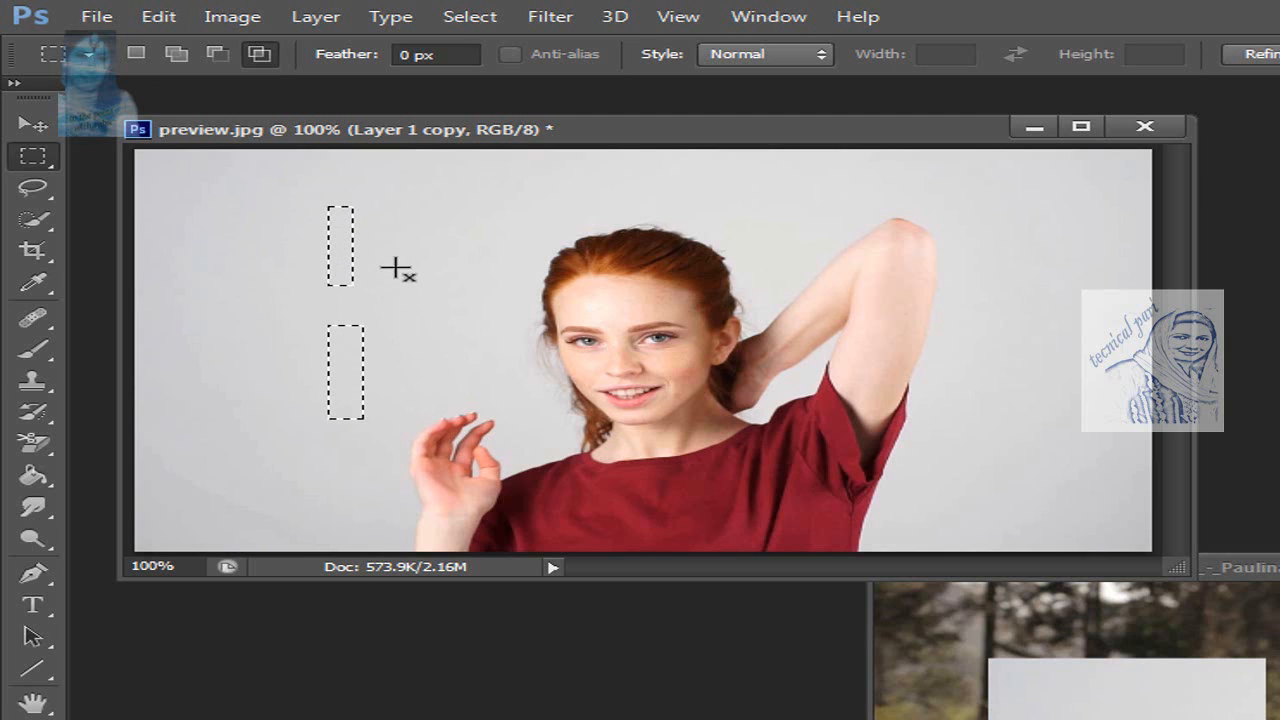
key("ctrl+d")
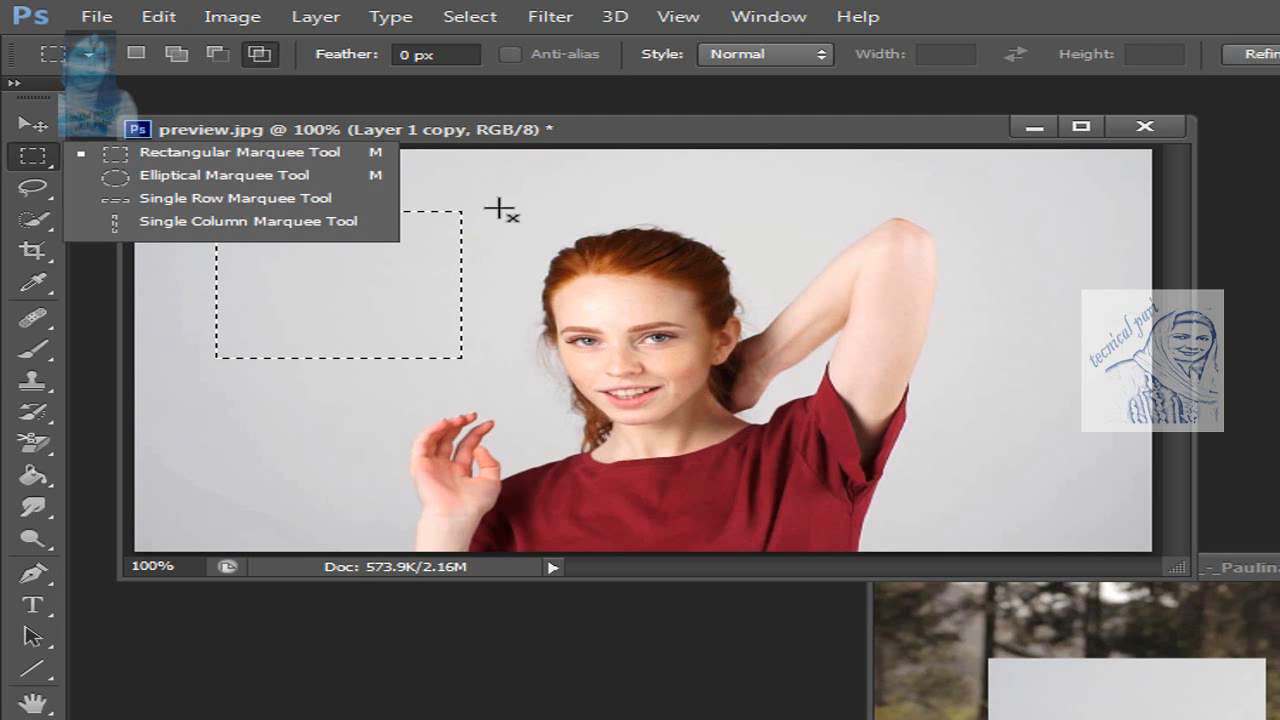
Step: Clear the current selection and set the marquee style to Fixed Size, 64 px wide and 64 px high
left_click(470, 54)
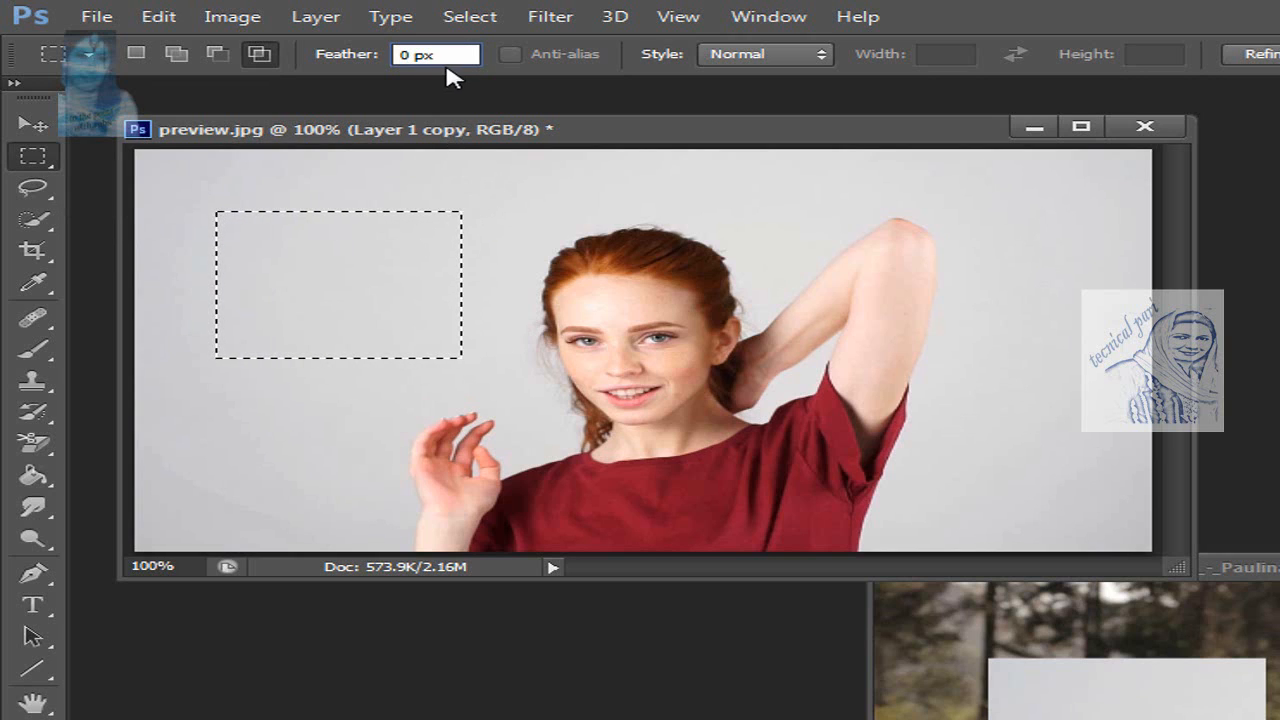
left_click(494, 209)
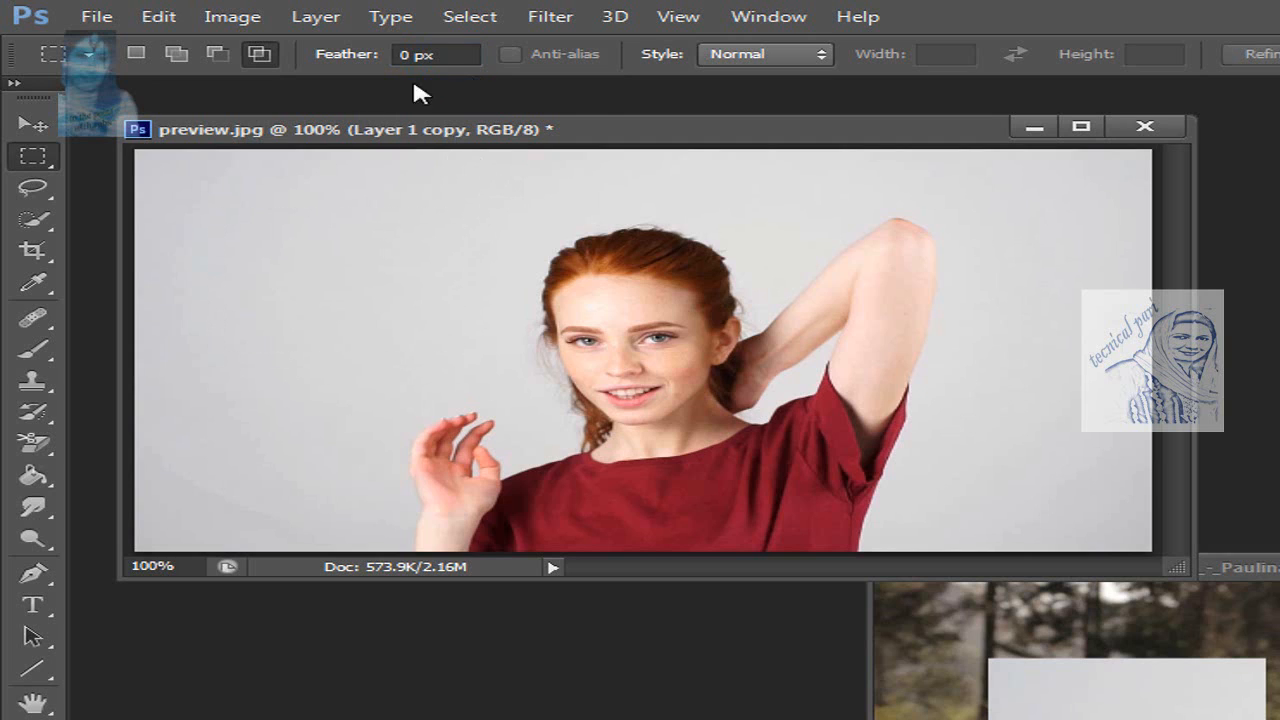
left_click(817, 59)
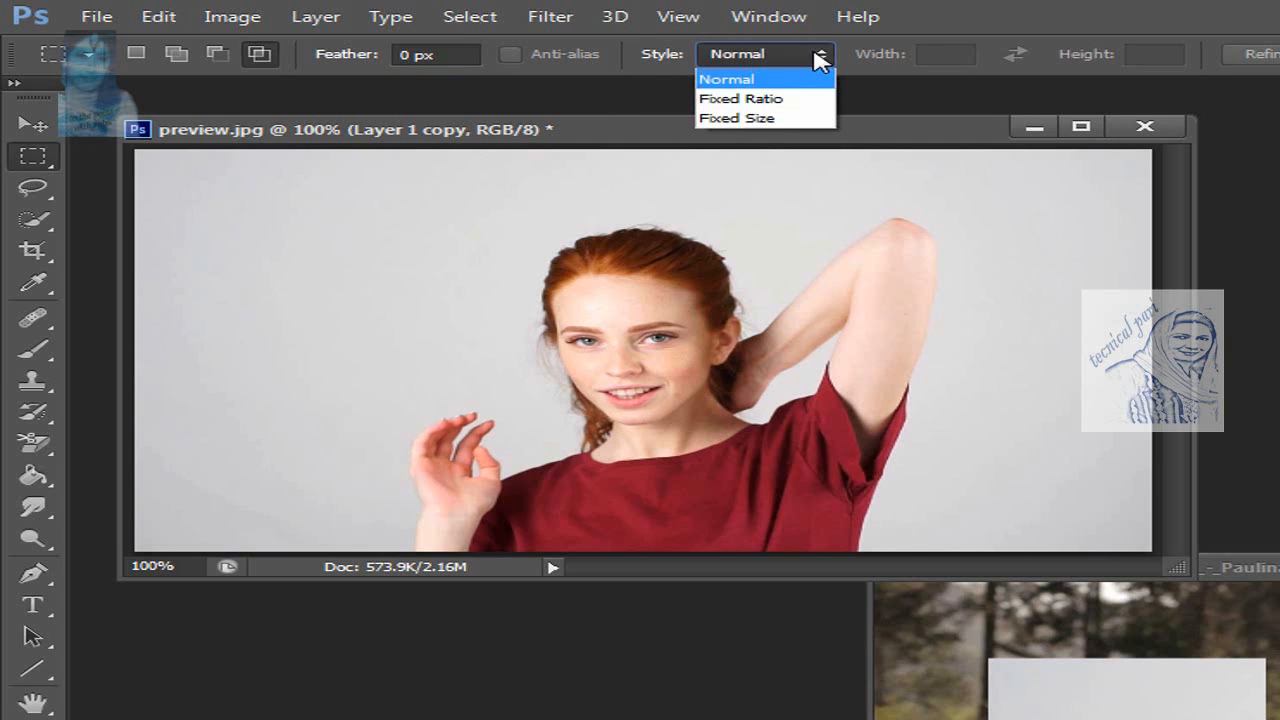
left_click(797, 112)
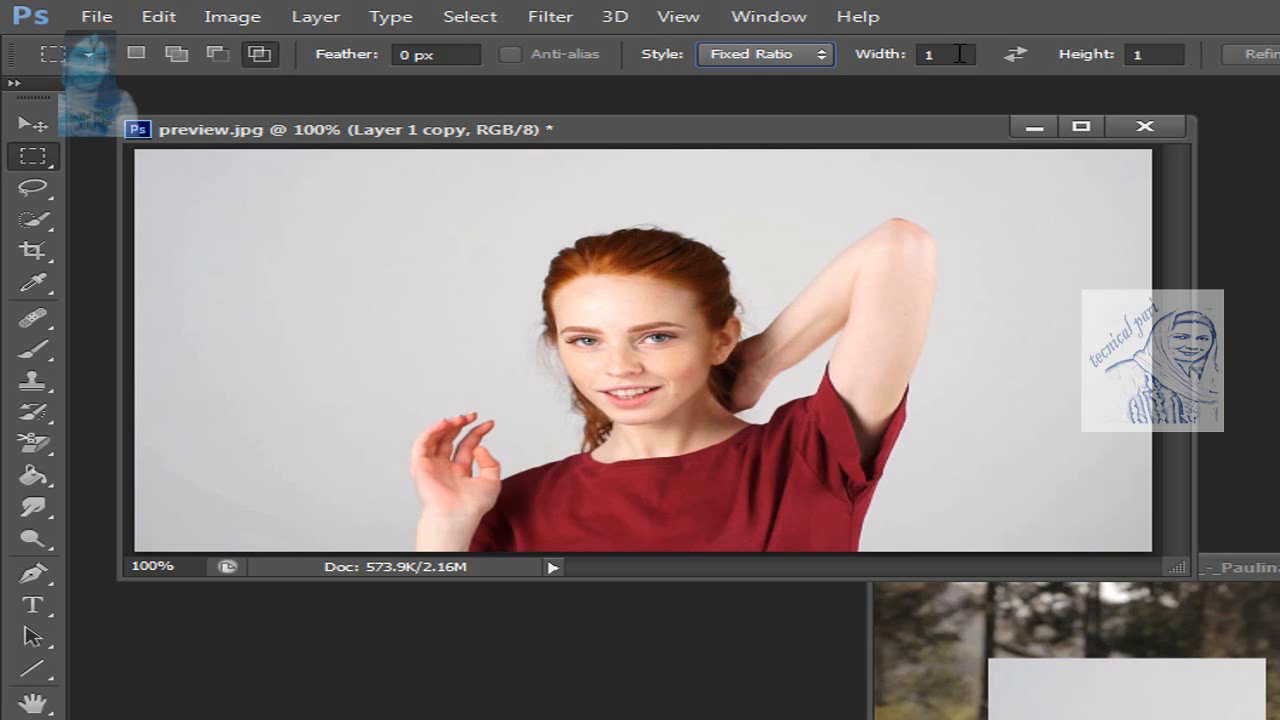
left_click(778, 54)
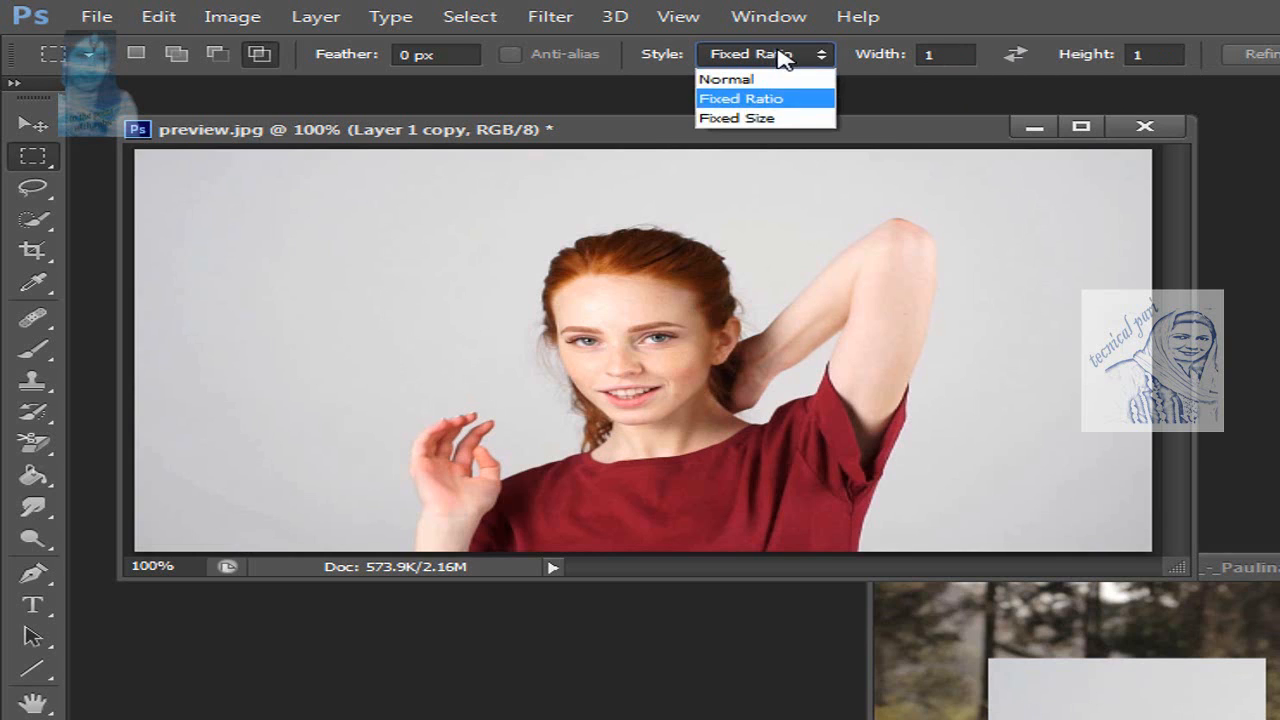
left_click(737, 118)
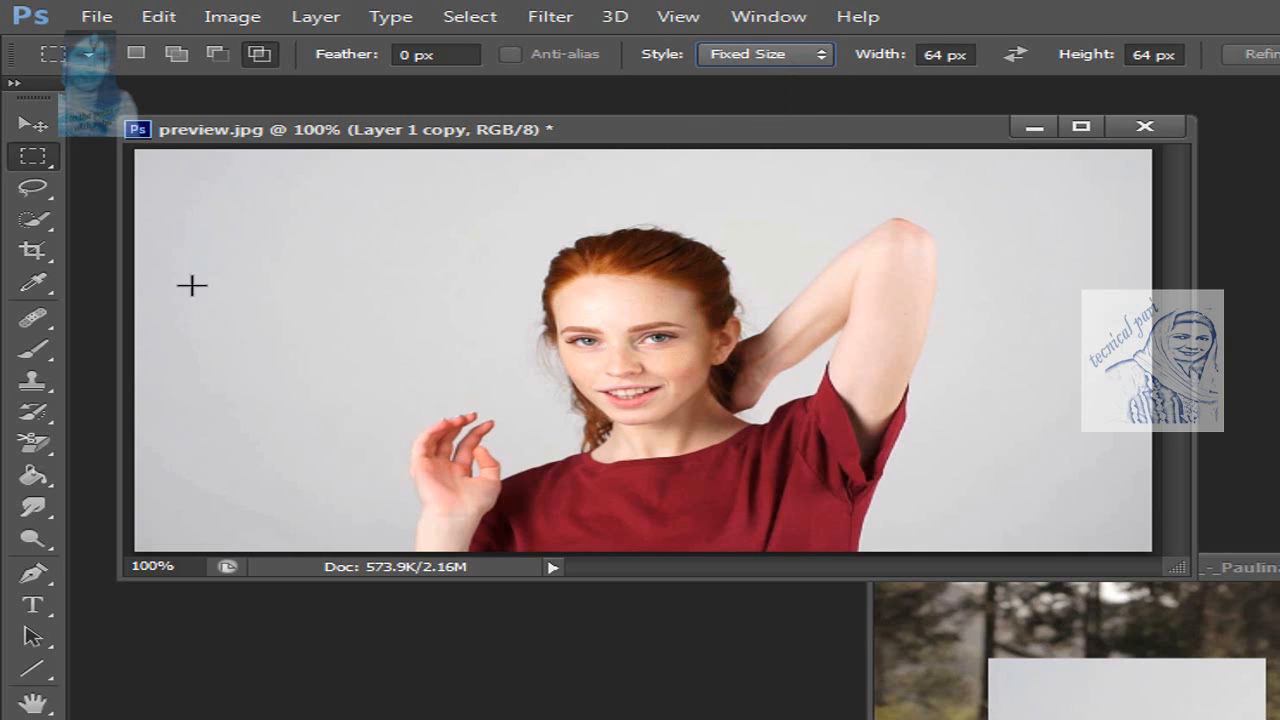
Step: Place a 64 × 64 px marquee on the backdrop beside the woman's head and intersect it with an overlapping one
mouse_move(238, 229)
left_mouse_down()
mouse_move(280, 269)
mouse_move(225, 211)
left_mouse_up()
left_click_drag(400, 220, 266, 246)
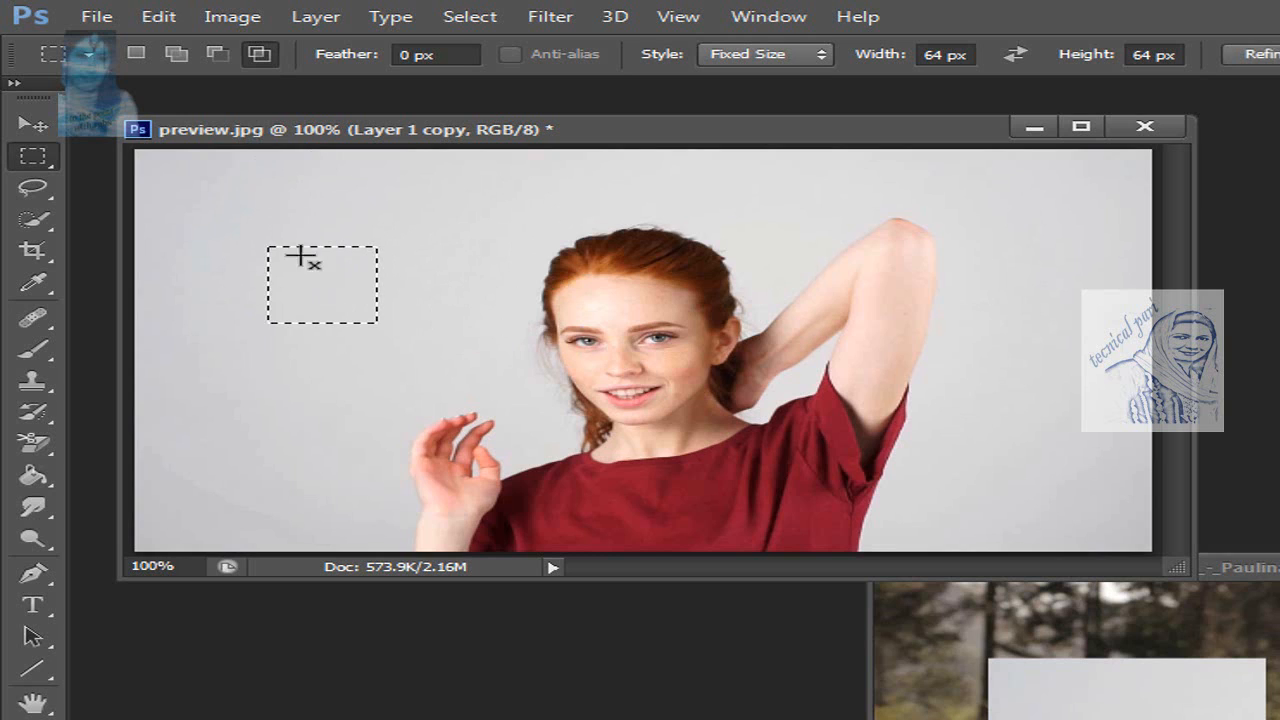
left_click_drag(258, 186, 352, 221)
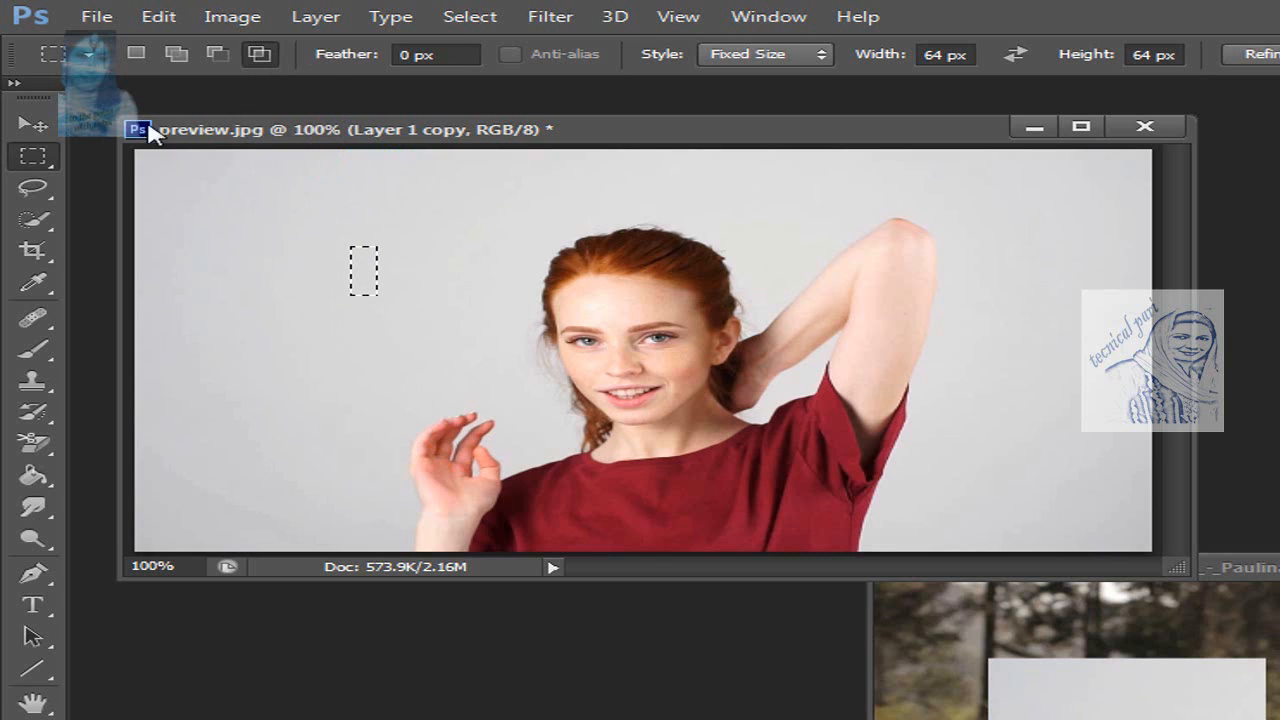
Step: Switch to the Elliptical Marquee tool and try drawing ellipses with 100 px feather across the backdrop beside the woman
left_click(48, 162)
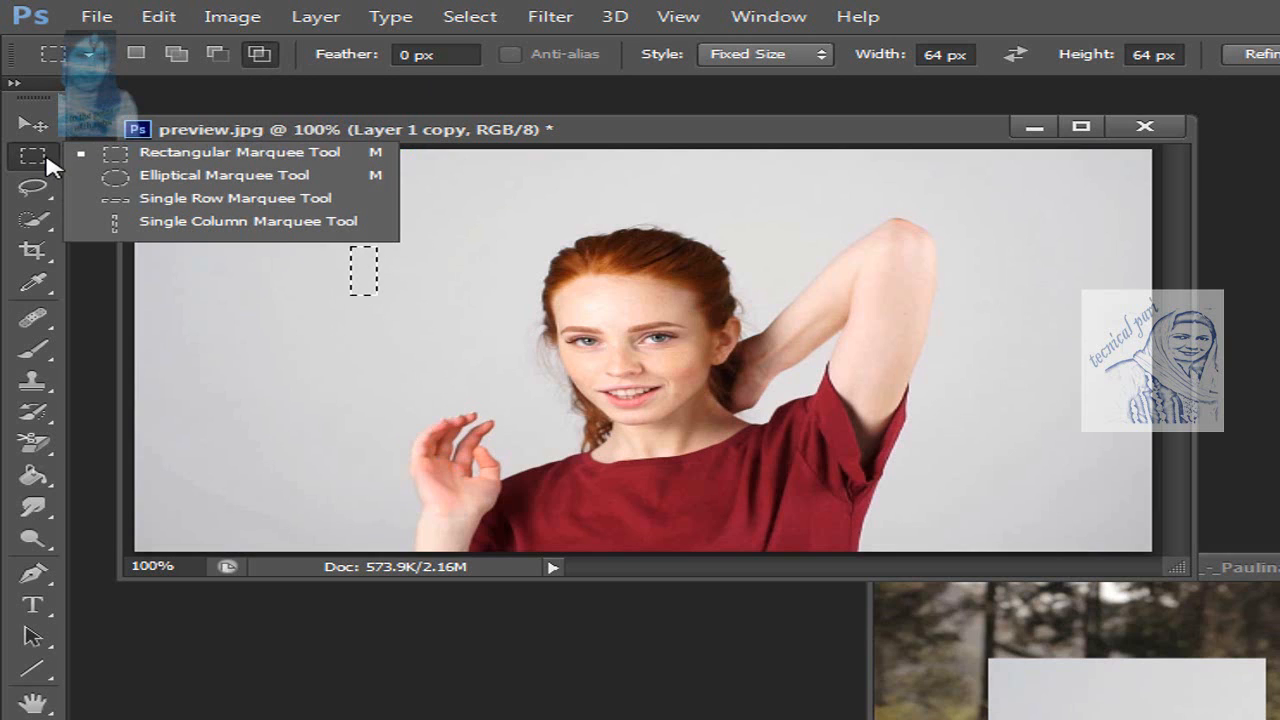
left_click(205, 180)
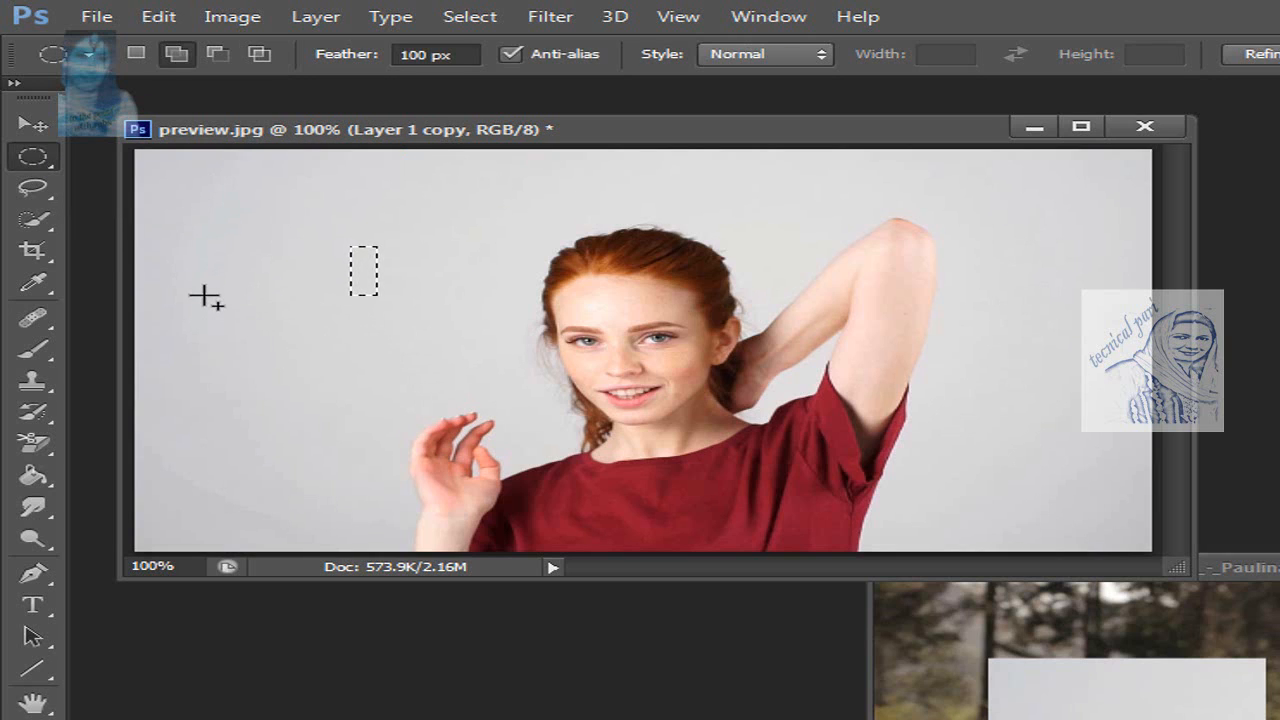
left_click_drag(205, 297, 426, 451)
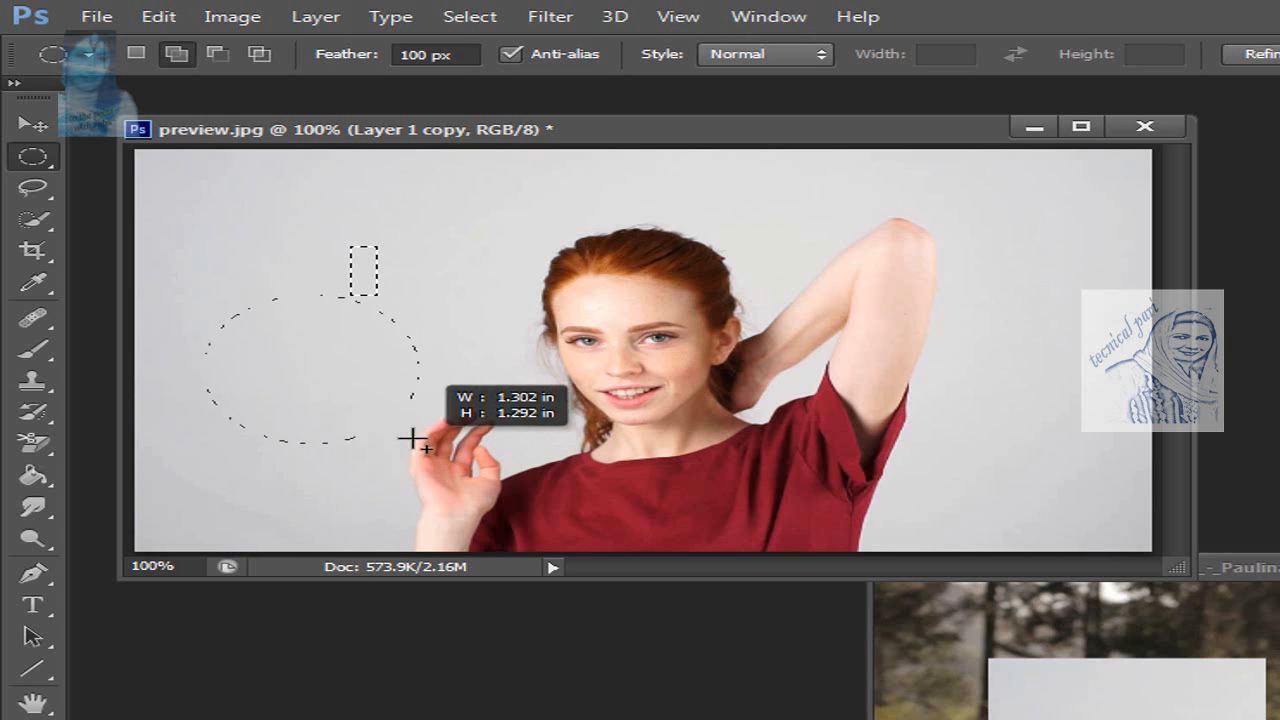
left_click_drag(387, 396, 556, 453)
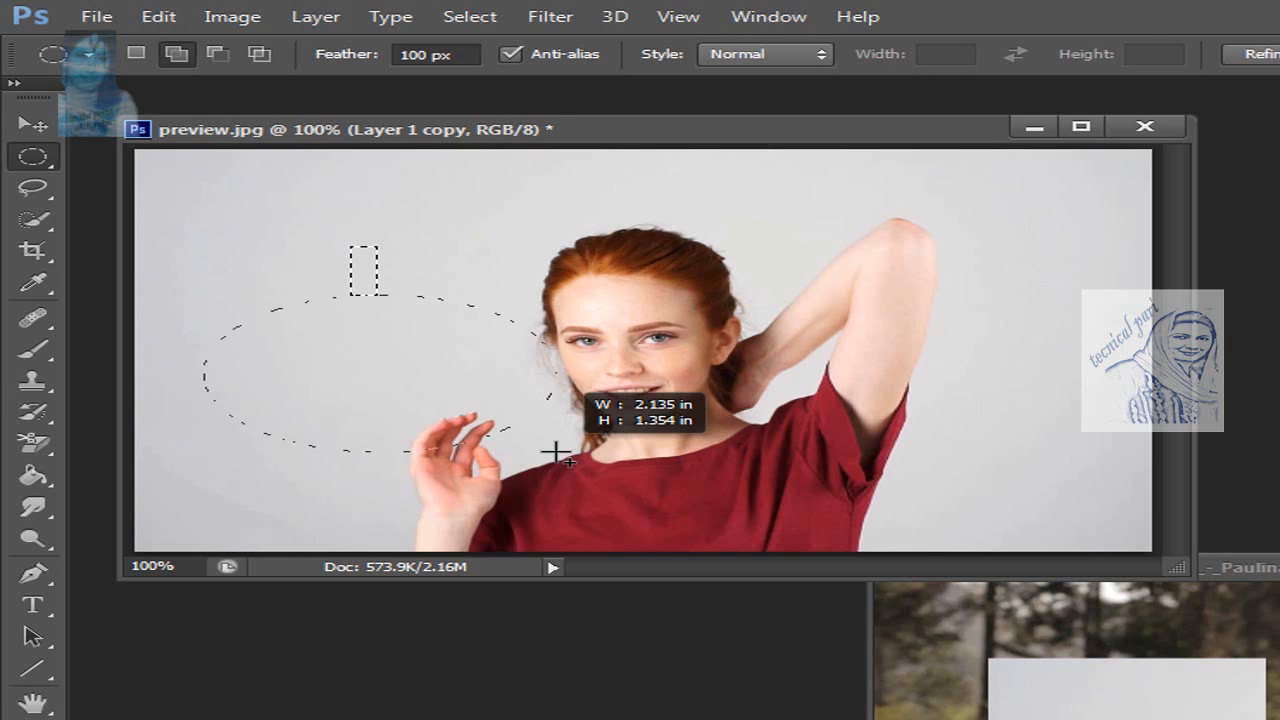
left_click_drag(556, 453, 426, 375)
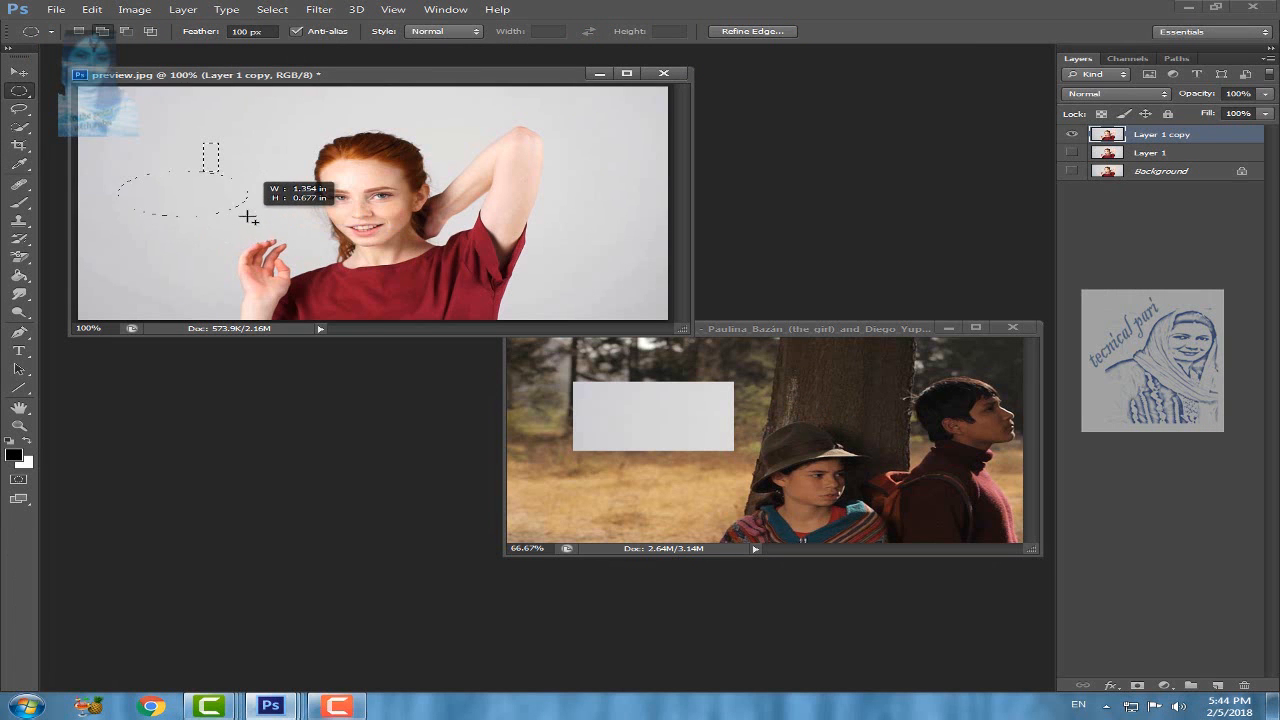
left_click_drag(247, 216, 258, 265)
left_click_drag(172, 188, 298, 252)
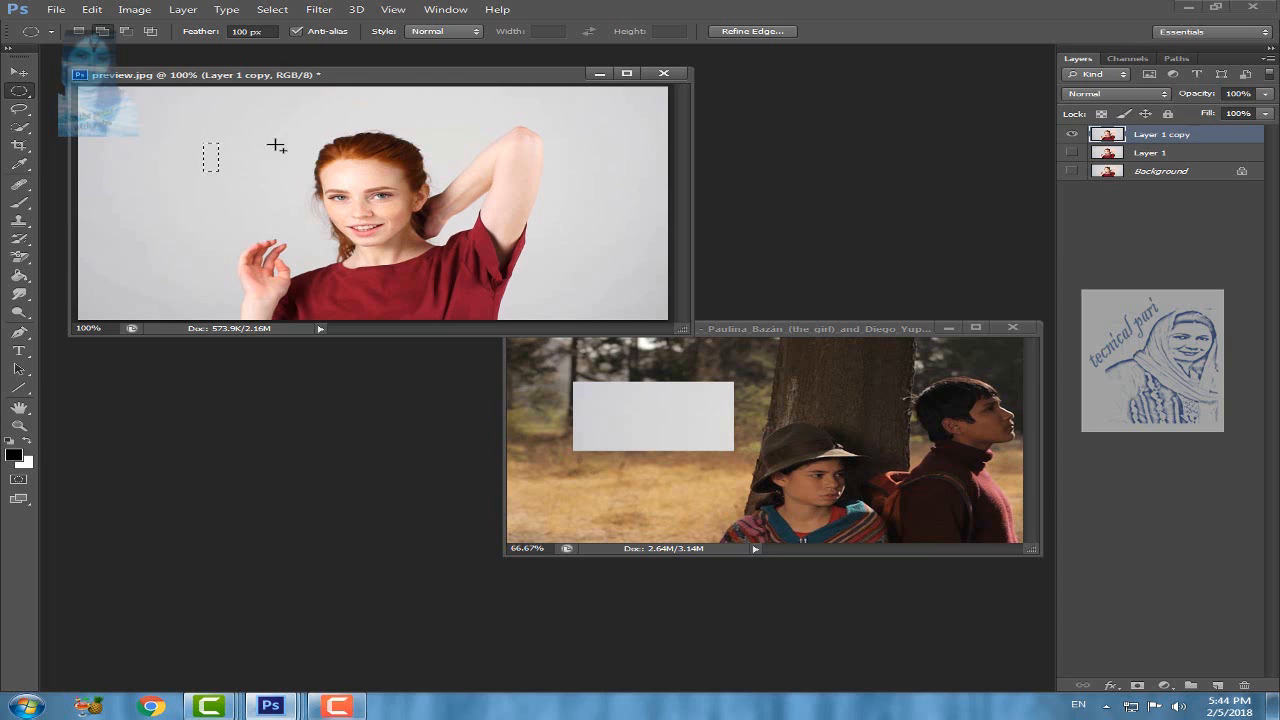
Step: Copy a 100 px feathered ellipse around the woman's head to a new layer and preview it with Layer 1 copy hidden
key("ctrl+d")
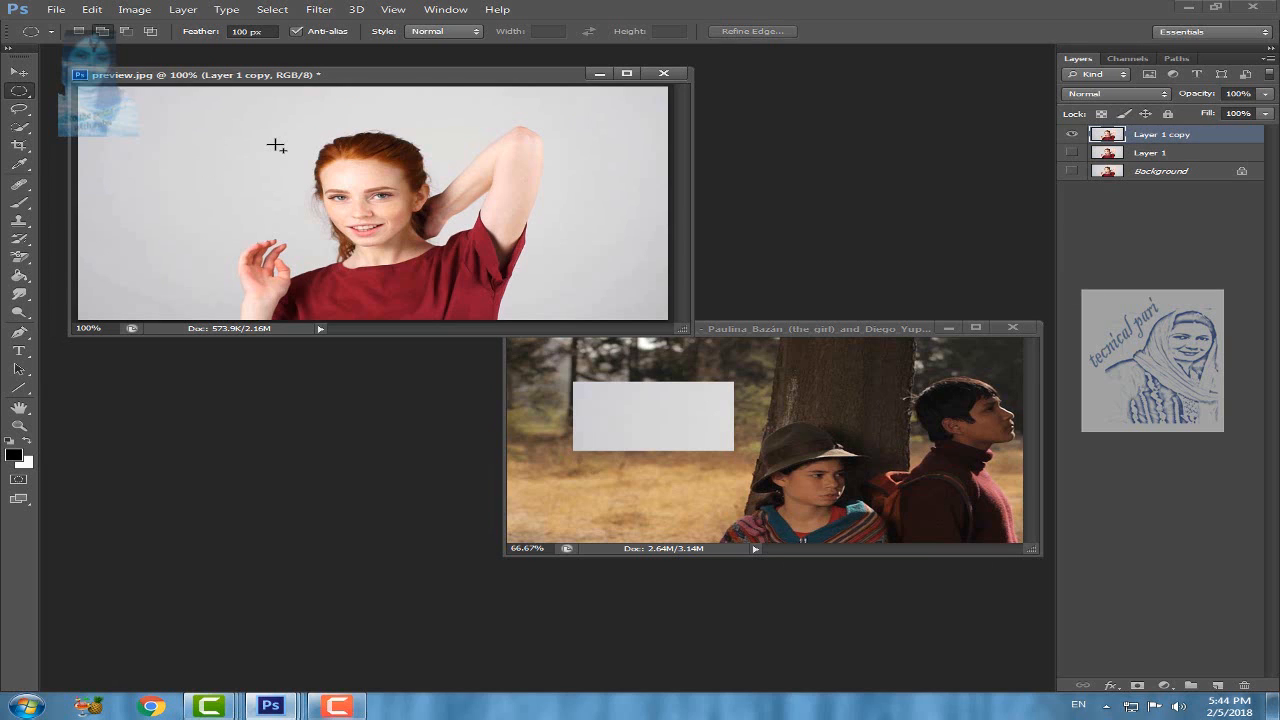
left_click_drag(276, 146, 470, 270)
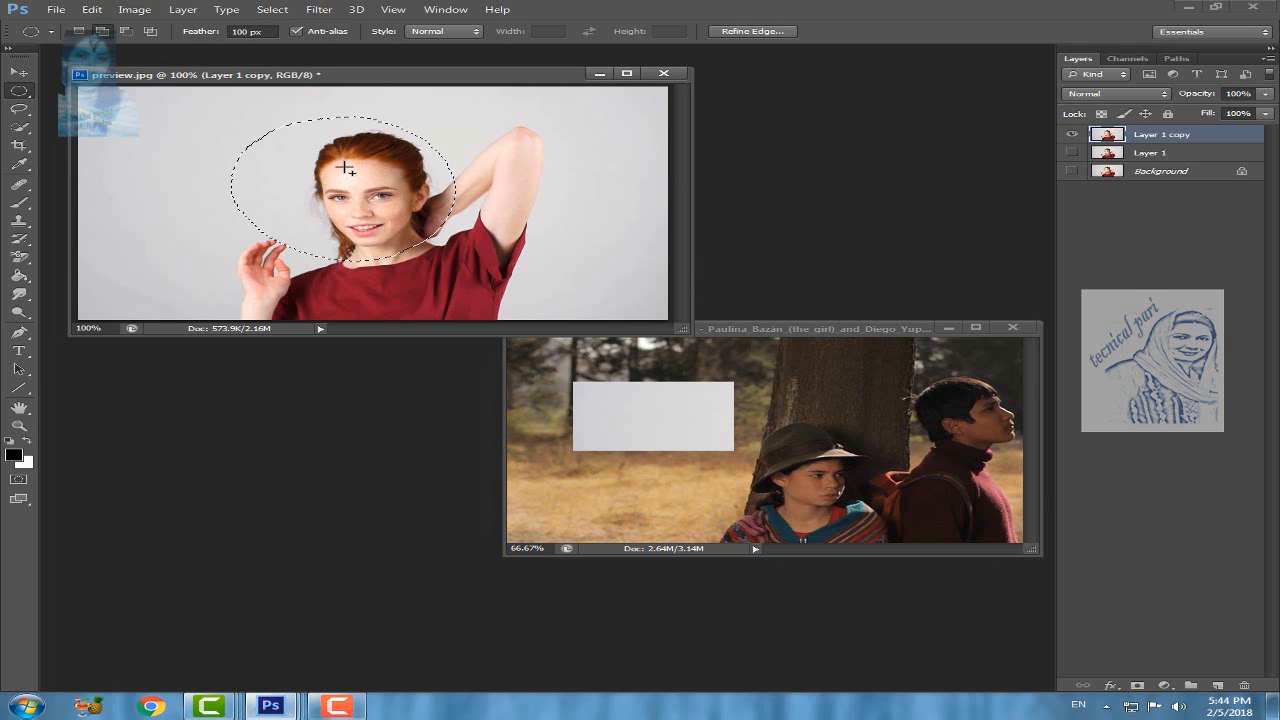
right_click(345, 168)
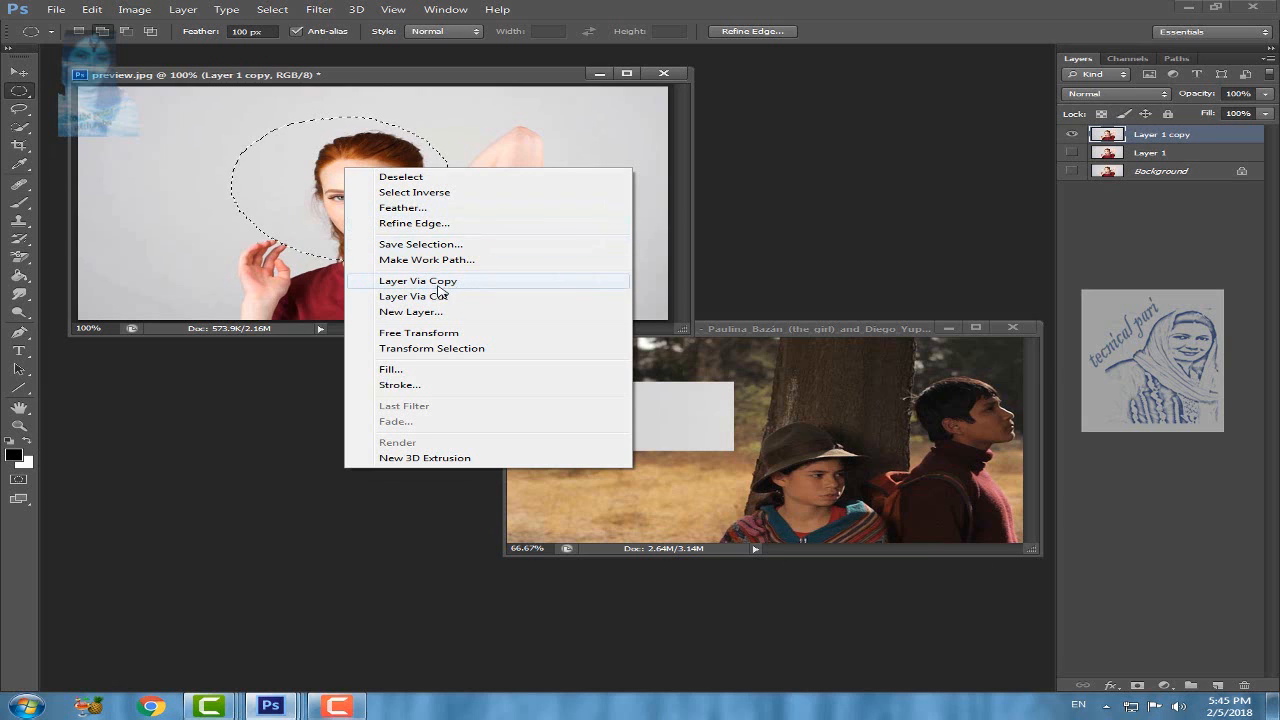
left_click(437, 286)
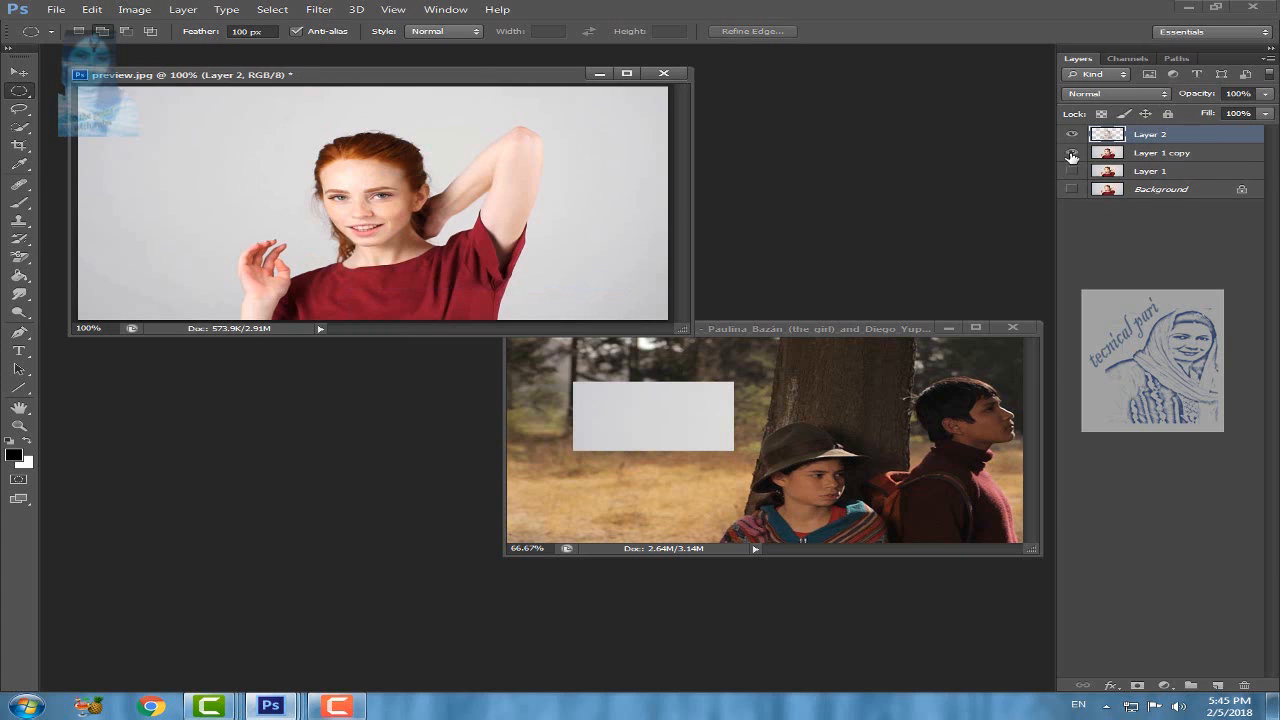
left_click(1073, 152)
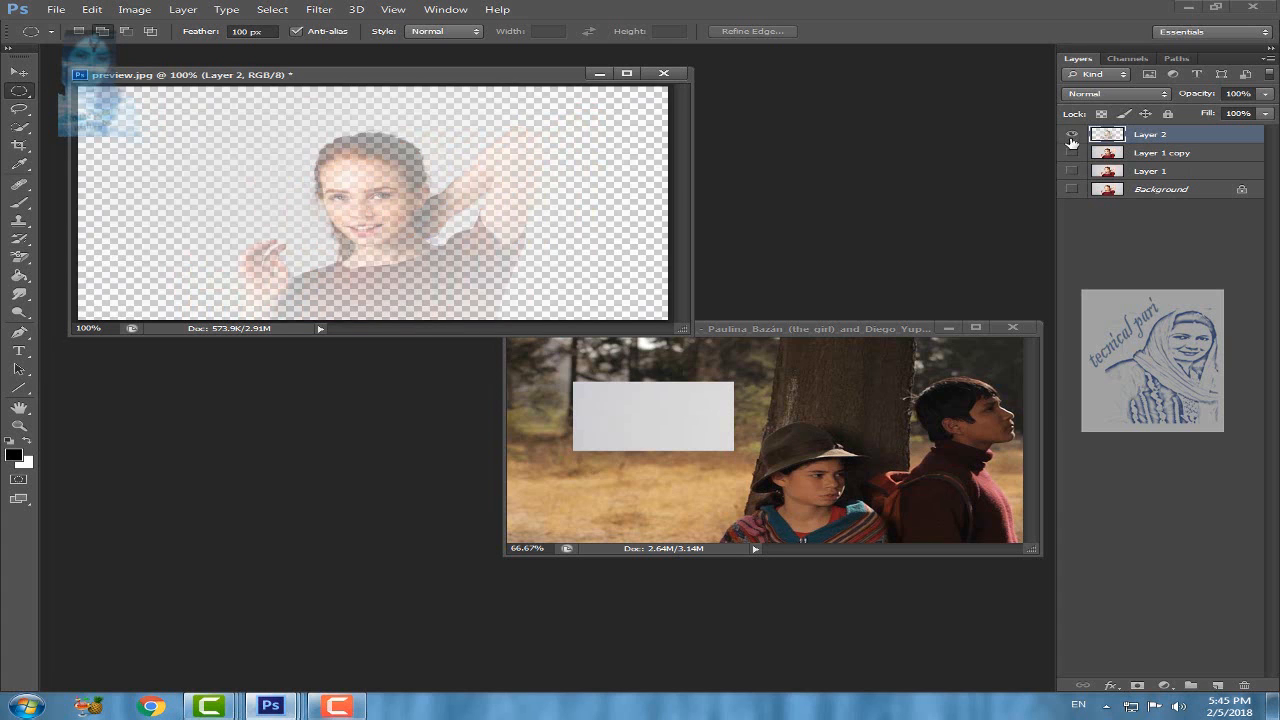
left_click(1070, 155)
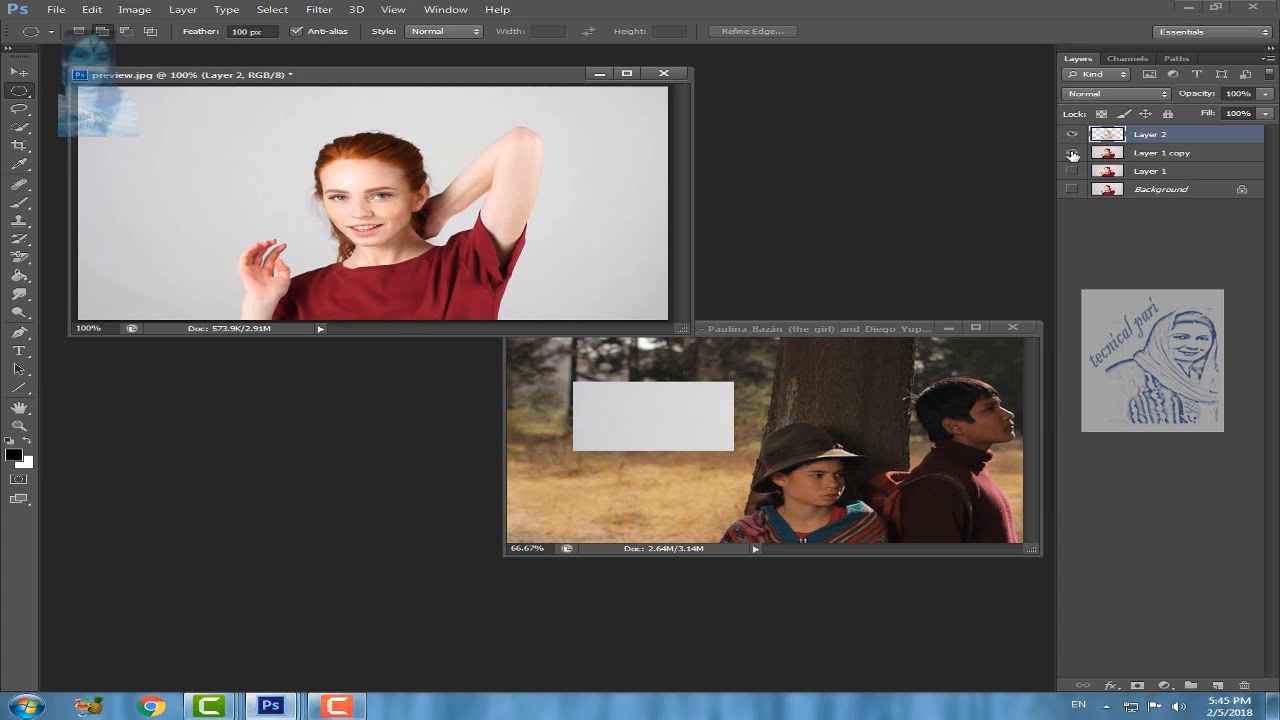
Step: Select the woman's face with a feathered ellipse, move that Layer 2 content onto the backdrop beside her raised hand, and deselect
left_click_drag(337, 114, 395, 269)
right_click(368, 192)
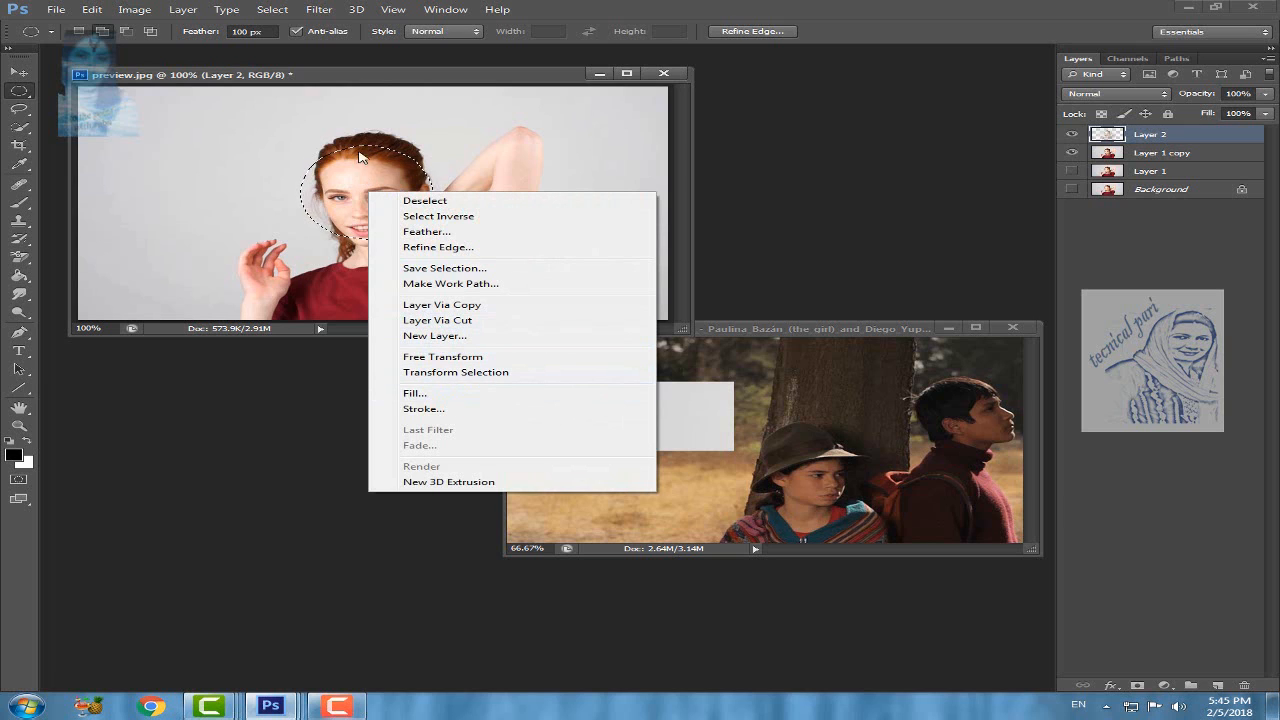
left_click(442, 120)
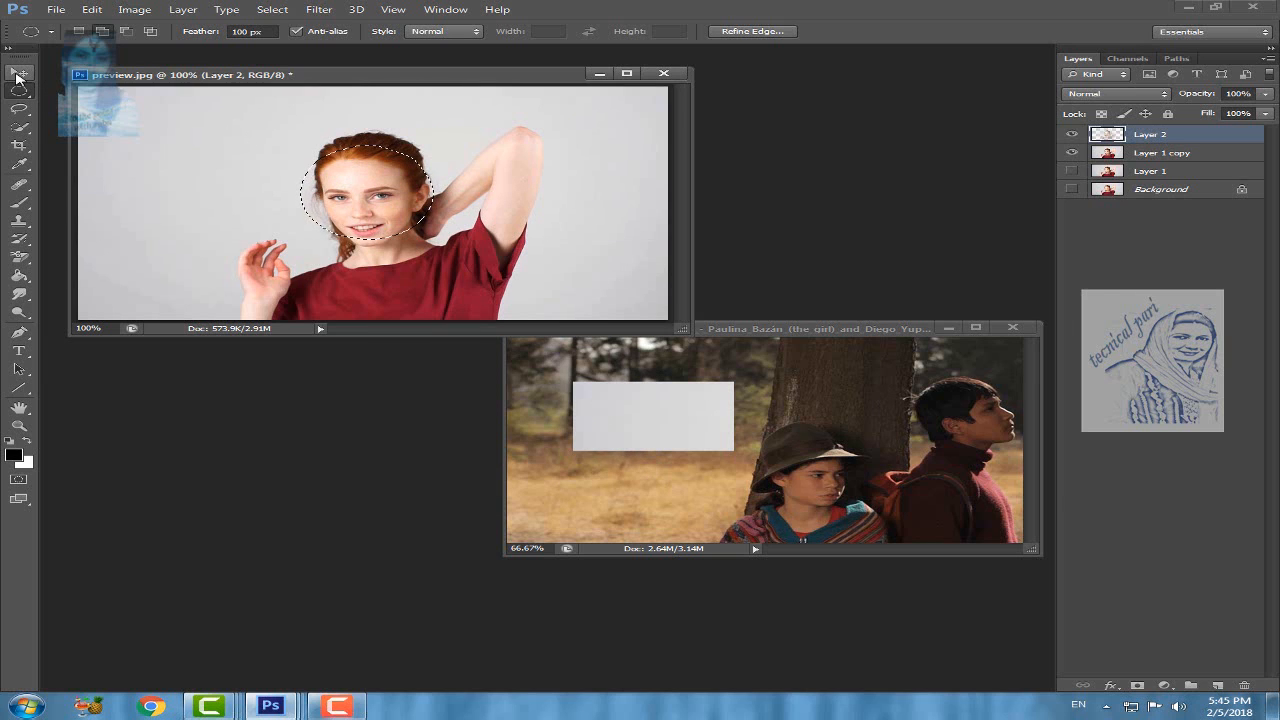
left_click(18, 75)
left_click_drag(383, 200, 172, 190)
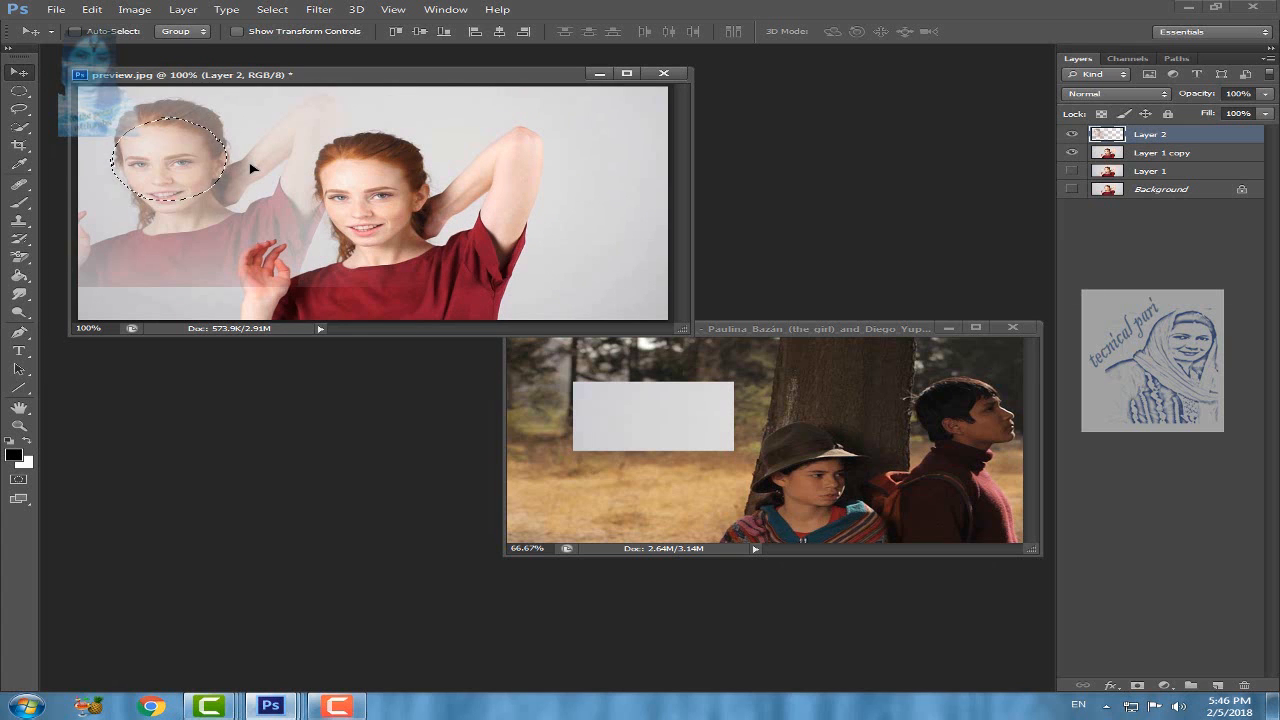
key("ctrl+d")
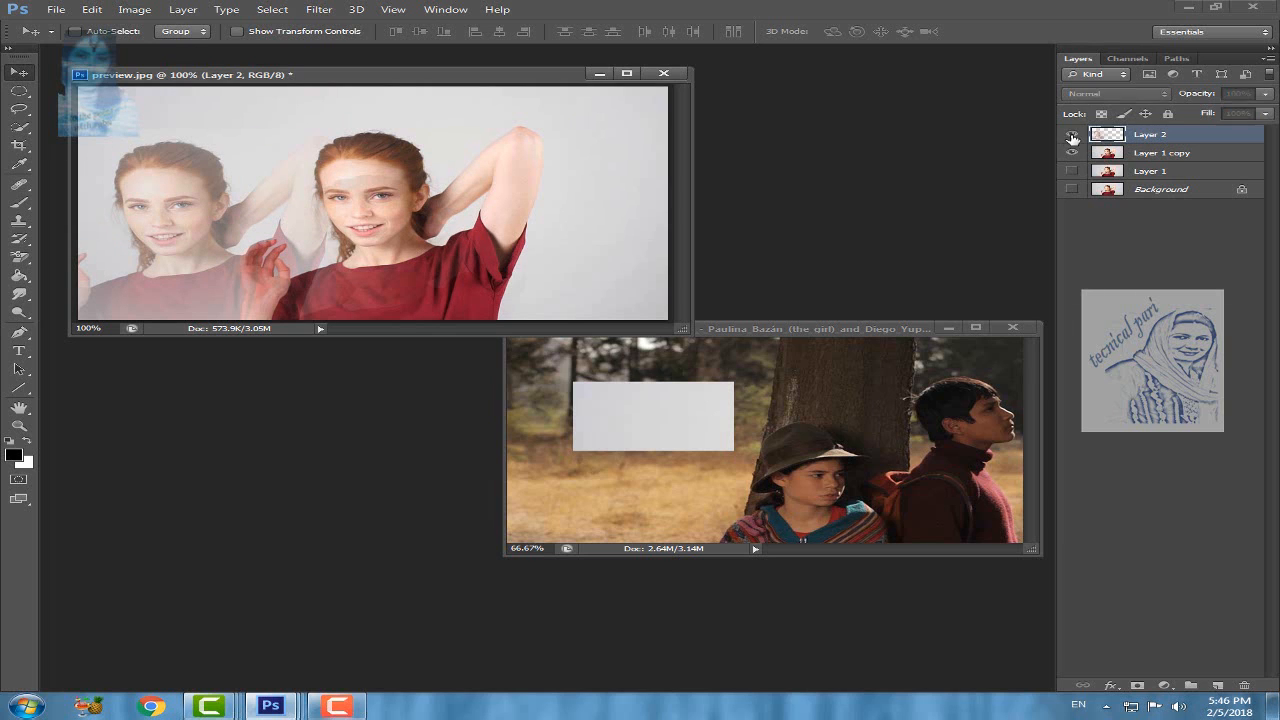
Step: Hide Layer 2 and make Layer 1 copy the active layer
left_click(1072, 134)
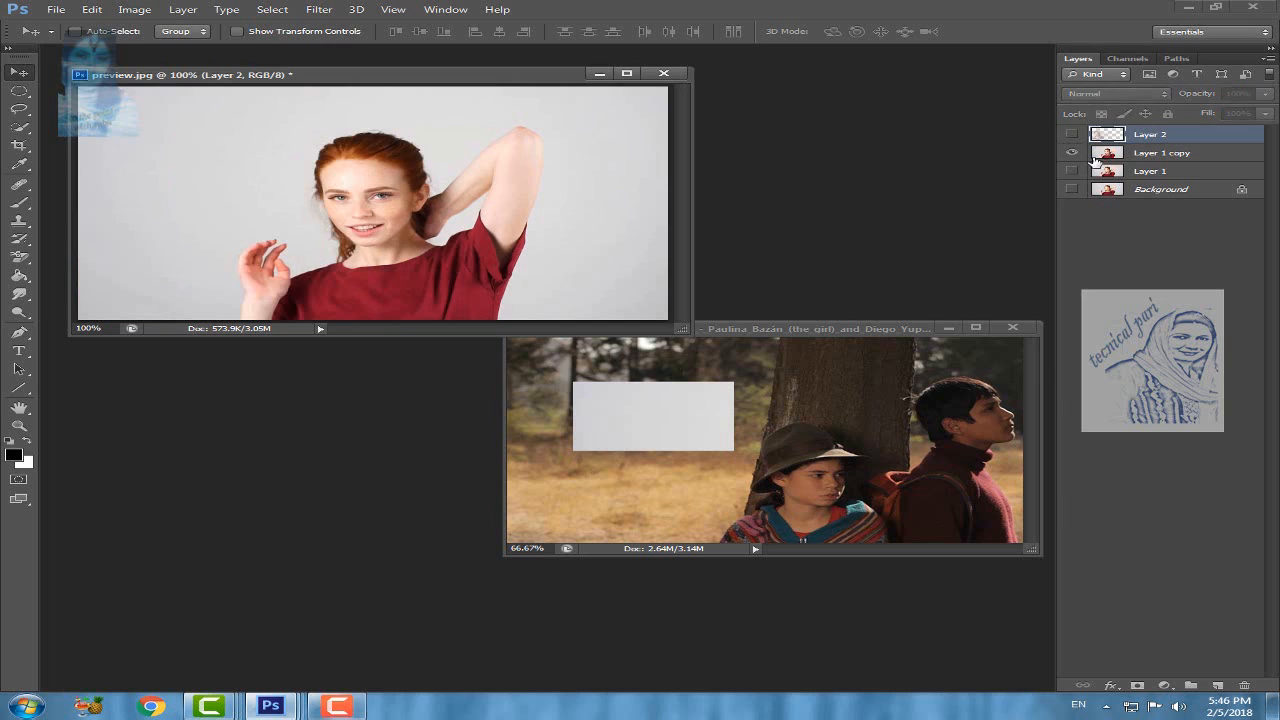
left_click(1164, 155)
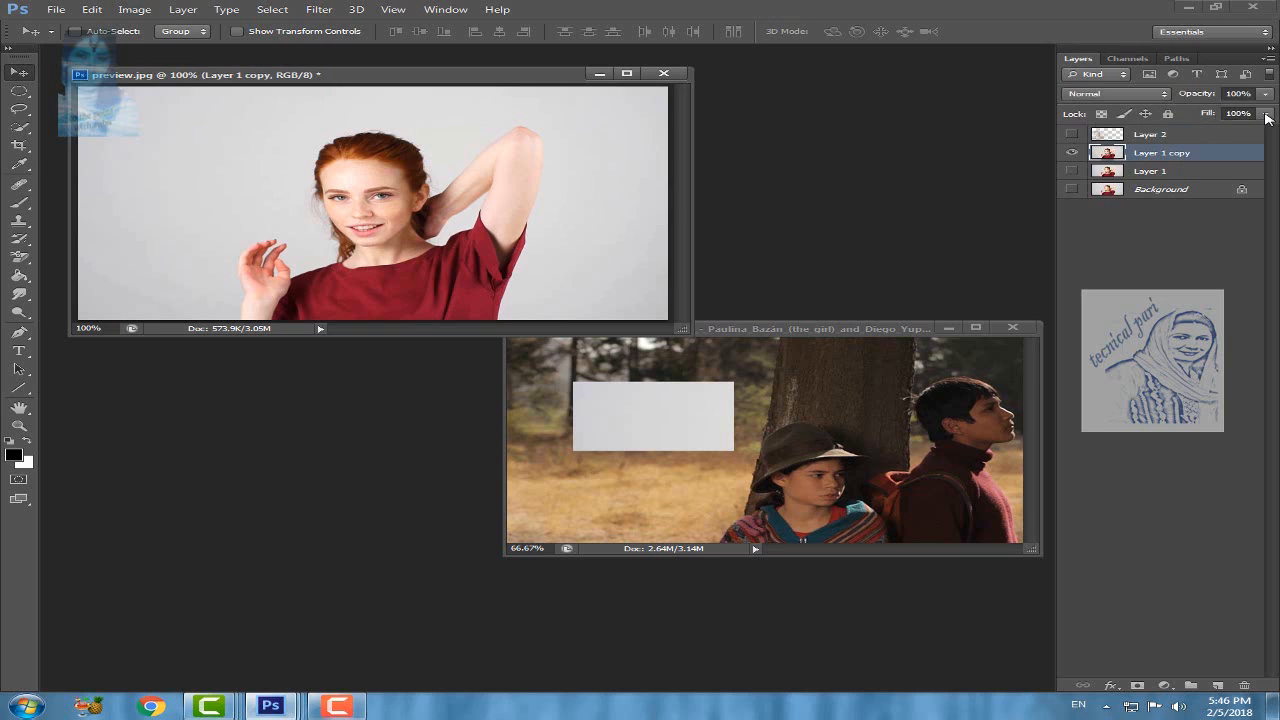
left_click(1266, 114)
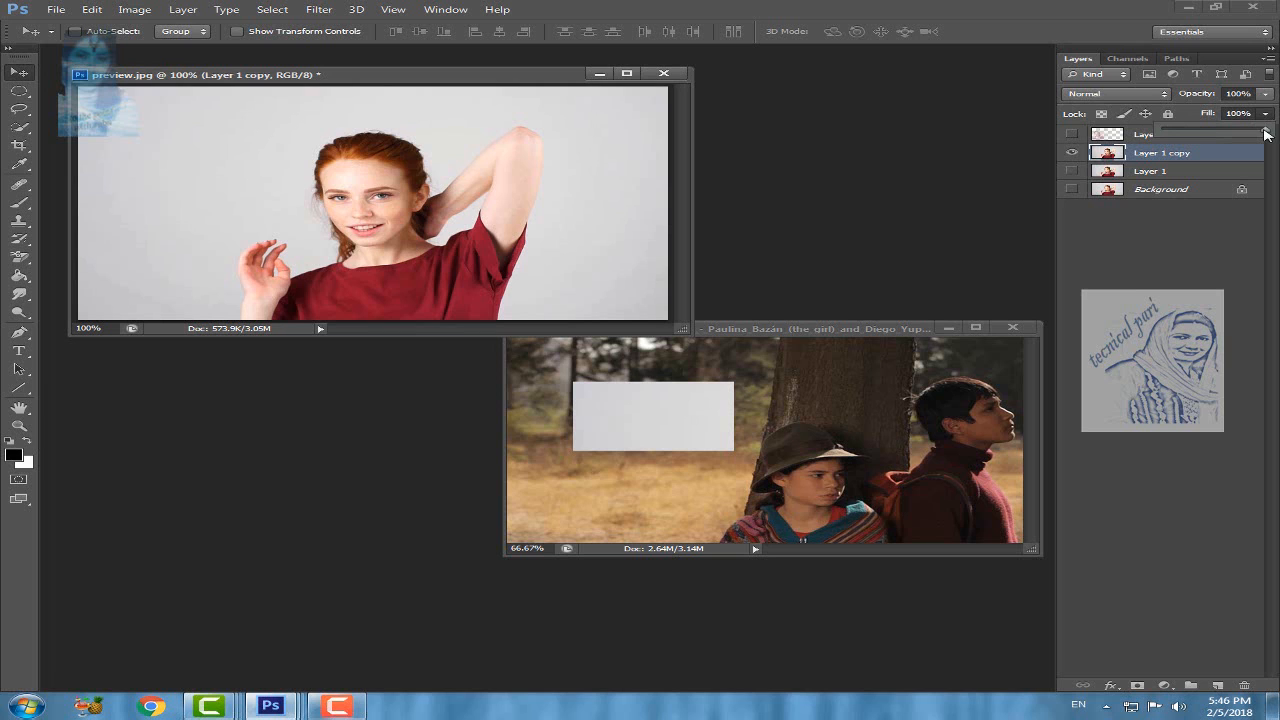
mouse_move(1266, 133)
left_mouse_down()
mouse_move(1180, 136)
mouse_move(1276, 133)
left_mouse_up()
left_click(1271, 100)
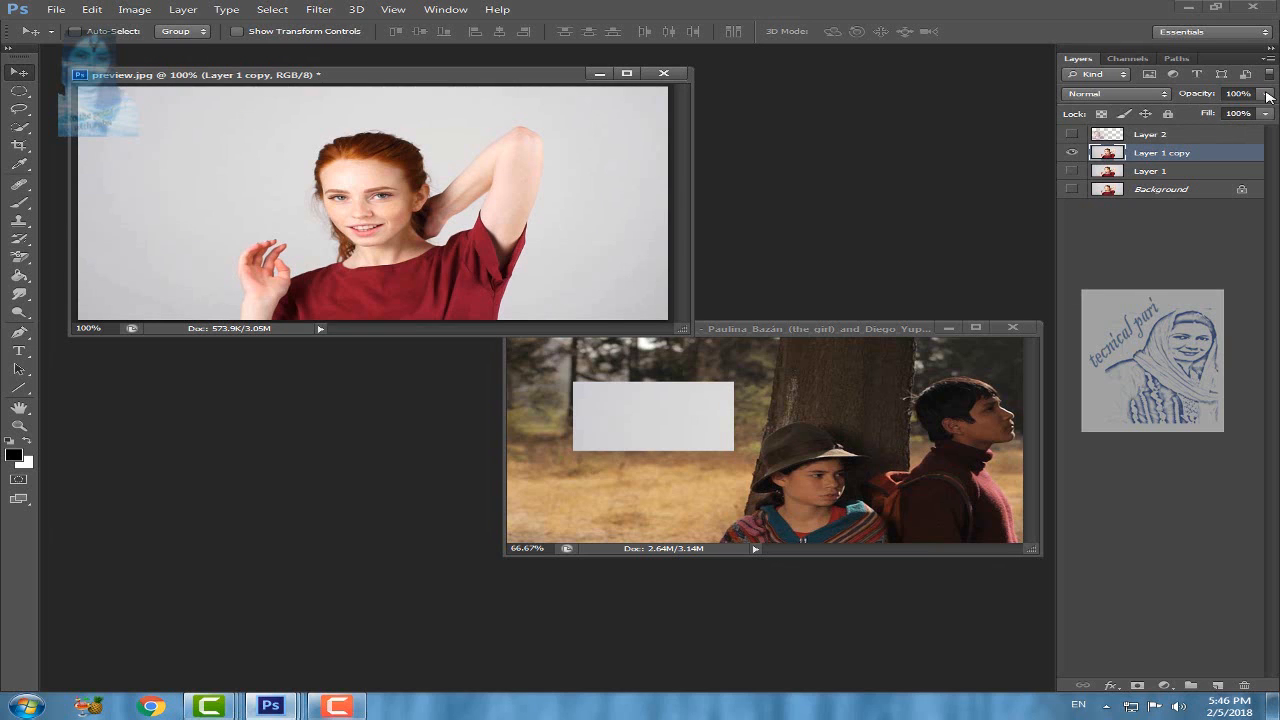
left_click(1267, 94)
mouse_move(1260, 112)
left_mouse_down()
mouse_move(1171, 113)
mouse_move(1262, 111)
left_mouse_up()
left_click(1124, 75)
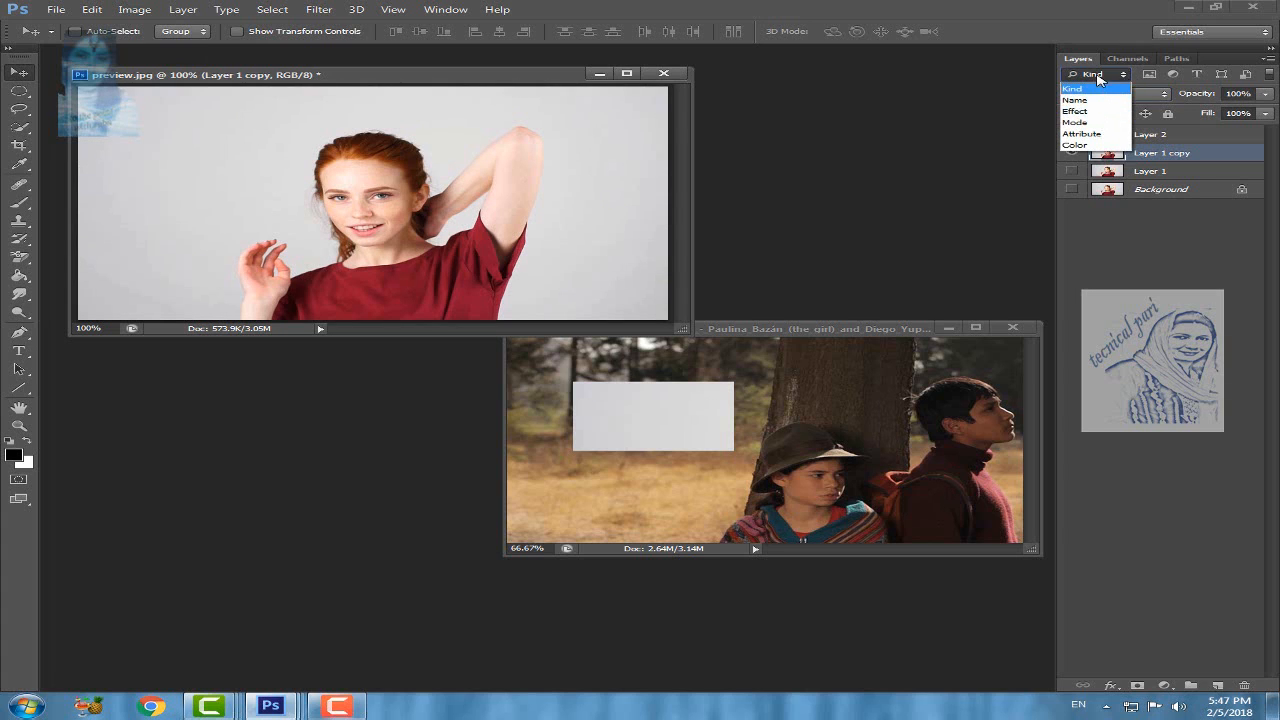
left_click(1125, 77)
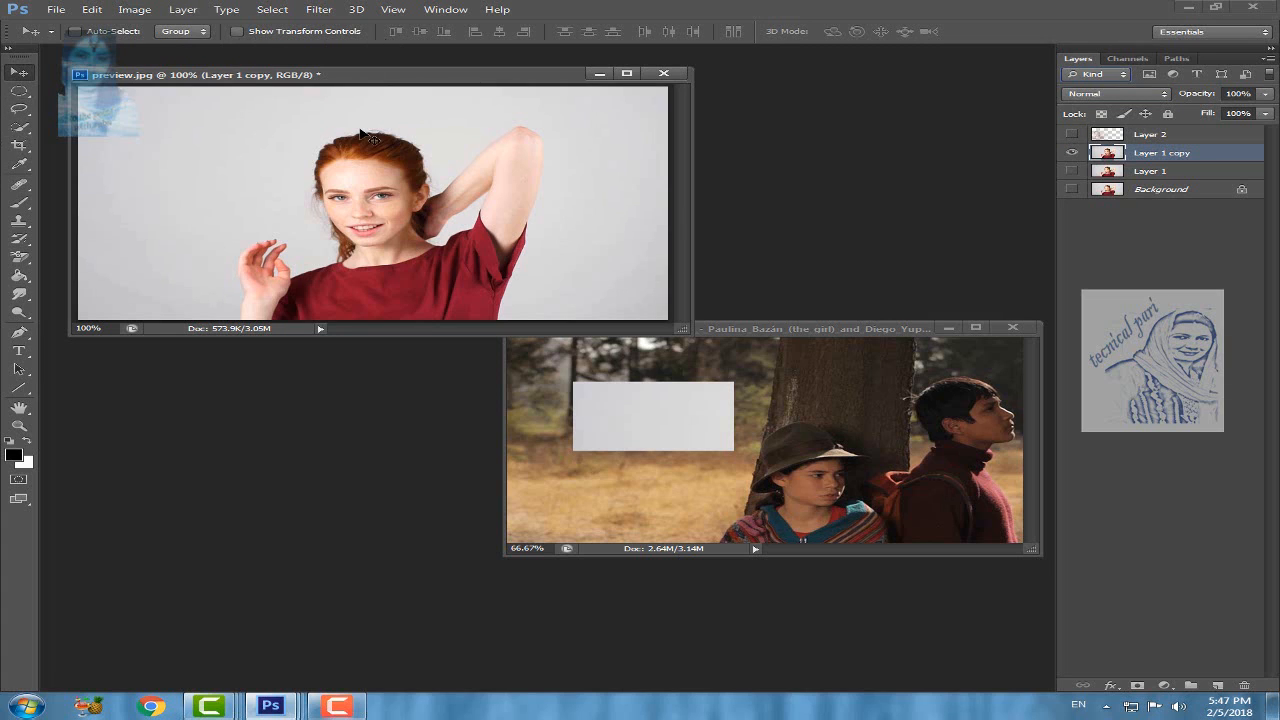
Step: Switch from the Elliptical Marquee to the Single Row Marquee tool
left_click_drag(19, 91, 108, 106)
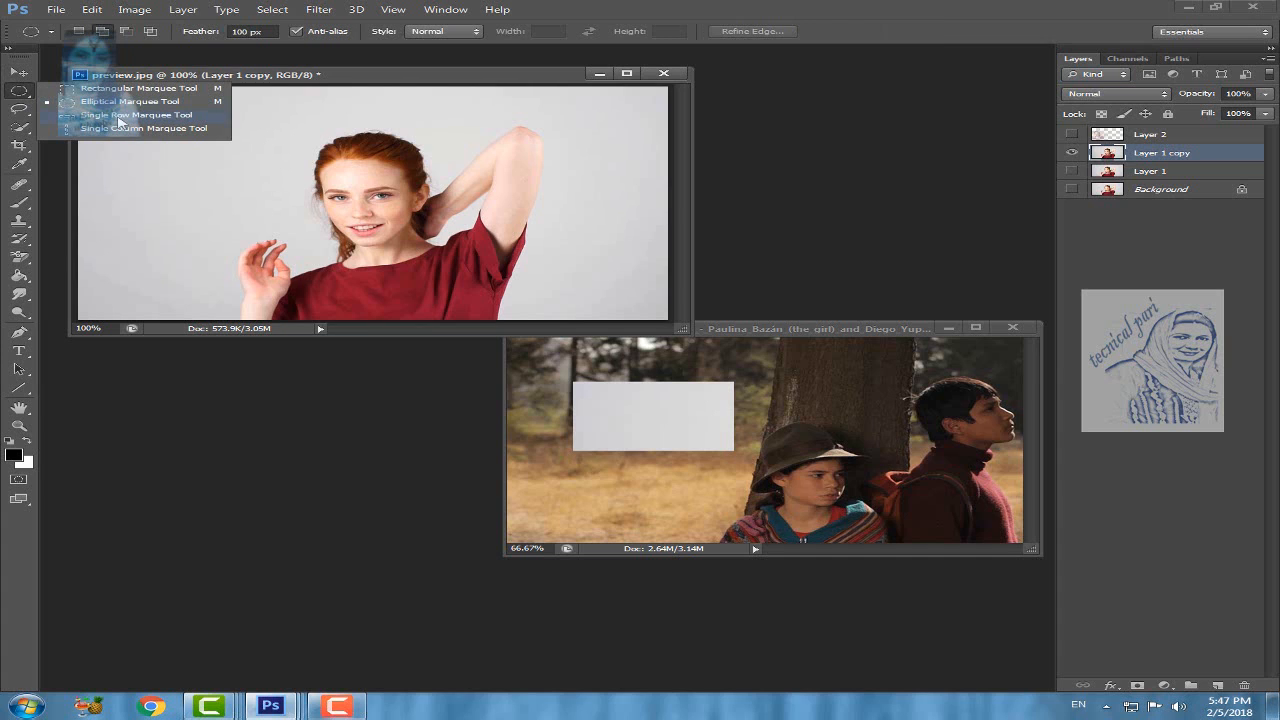
left_click(150, 117)
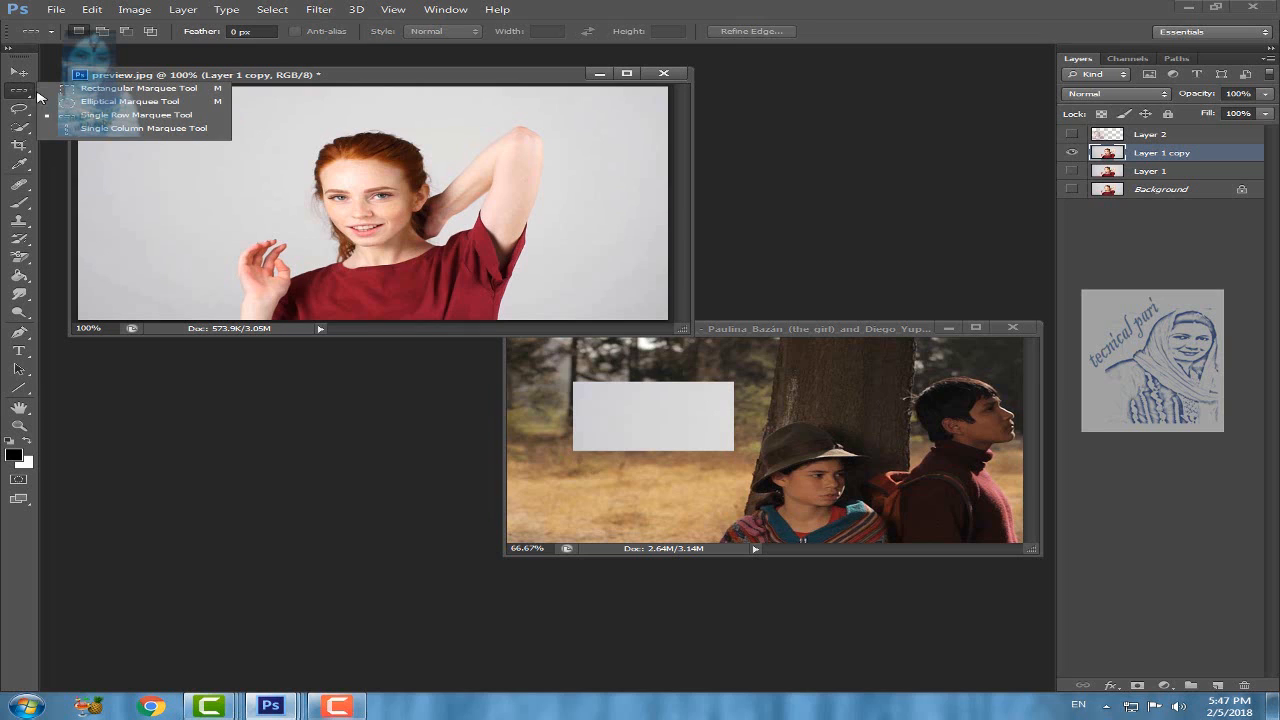
left_click(124, 117)
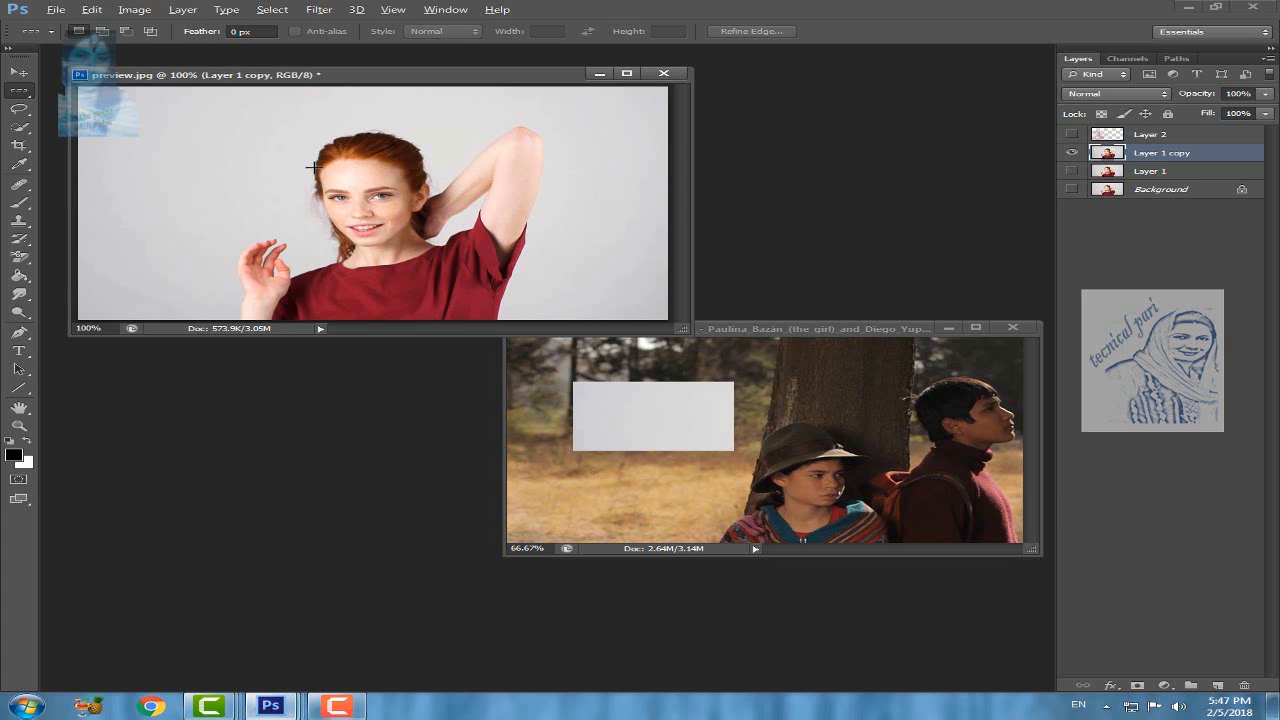
Step: Examine the pixel grid of preview.jpg around the woman's hairline at different magnifications
scroll(313, 167, "down", 2)
scroll(313, 167, "down", 8)
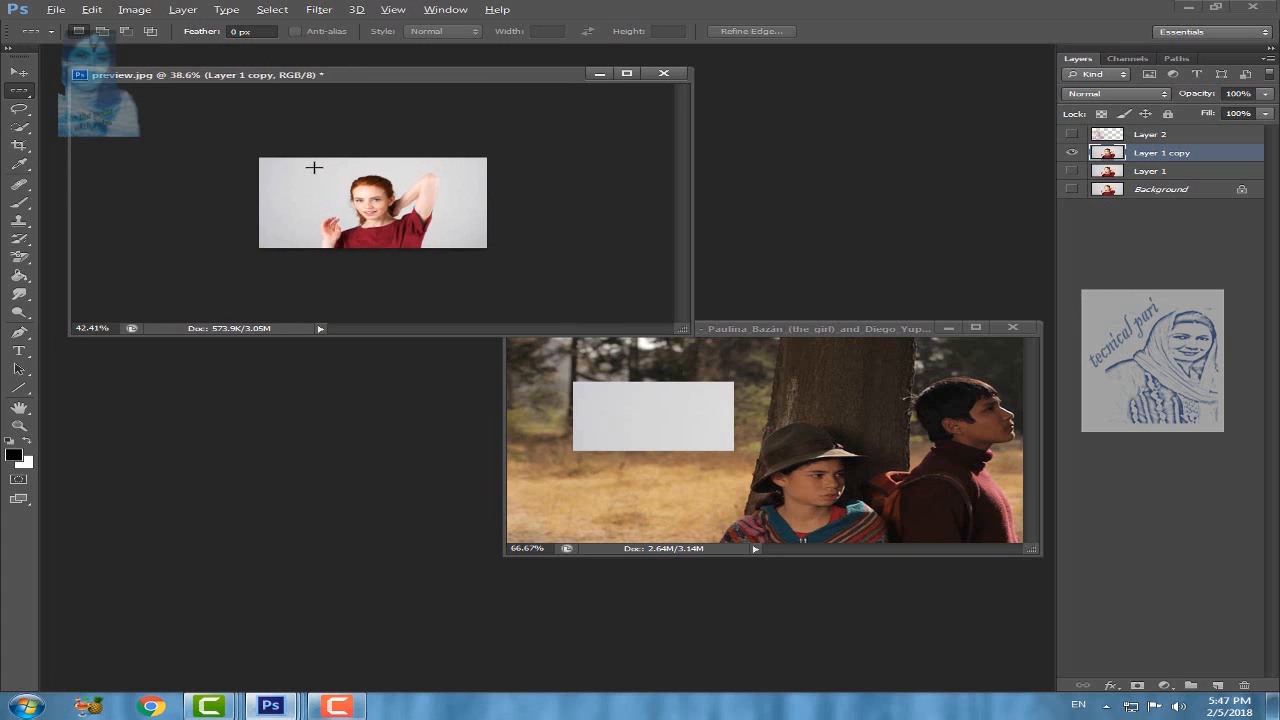
scroll(313, 167, "up", 10)
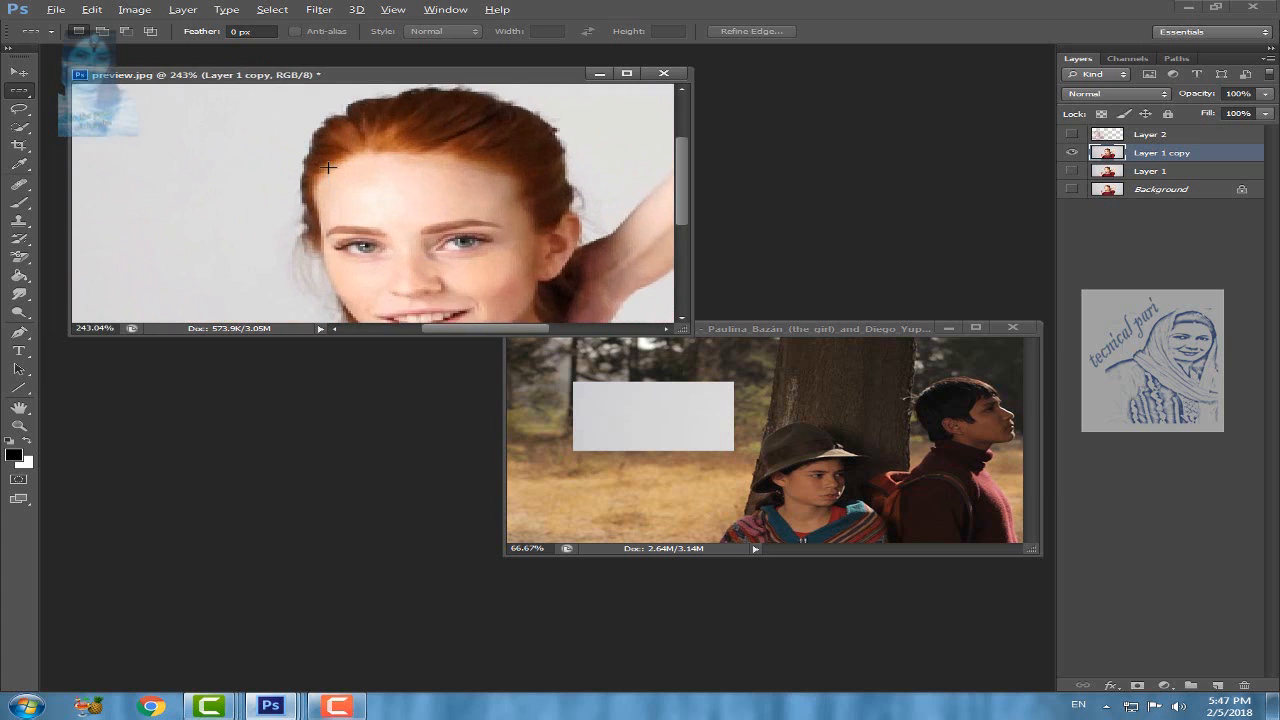
scroll(328, 166, "up", 3)
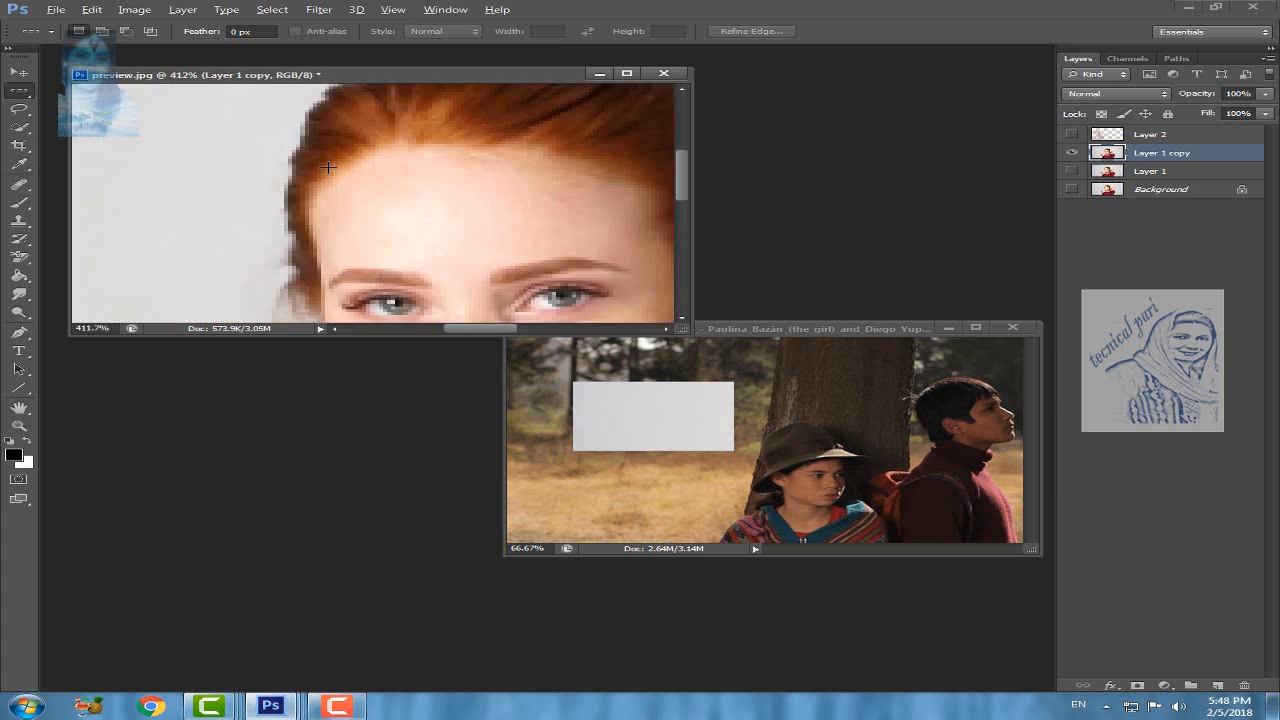
scroll(328, 167, "up", 5)
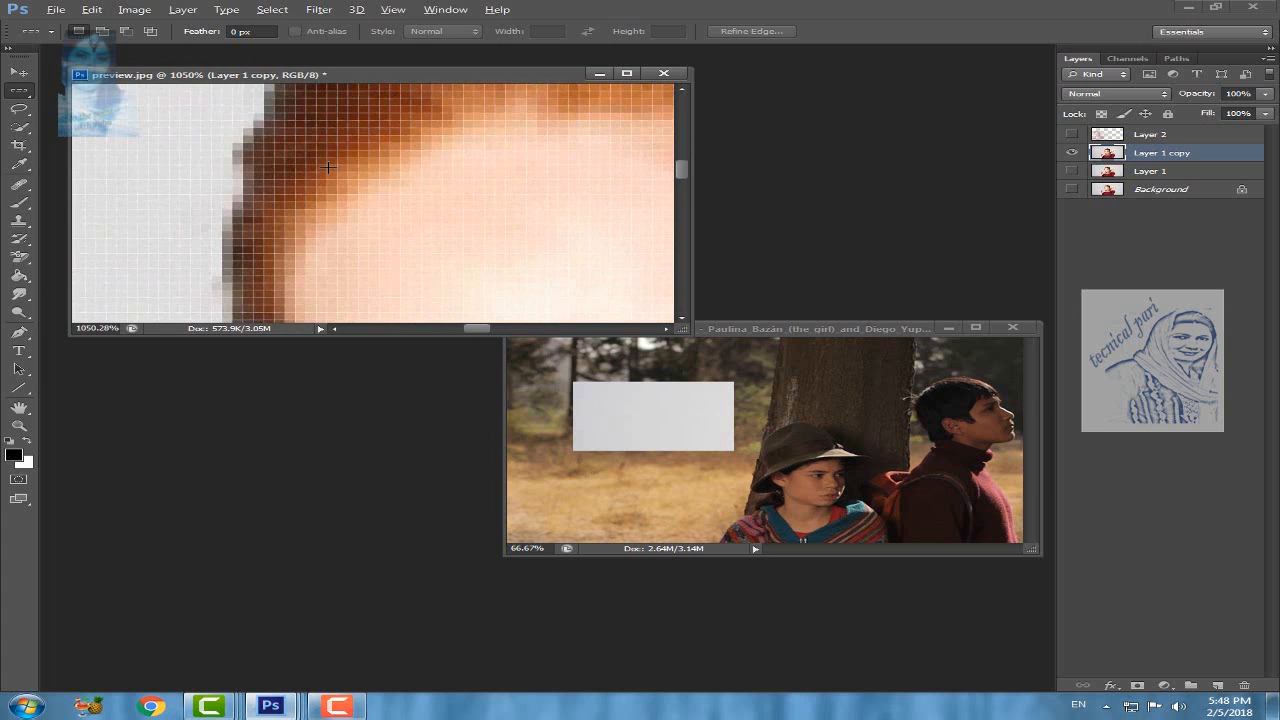
scroll(328, 167, "up", 1)
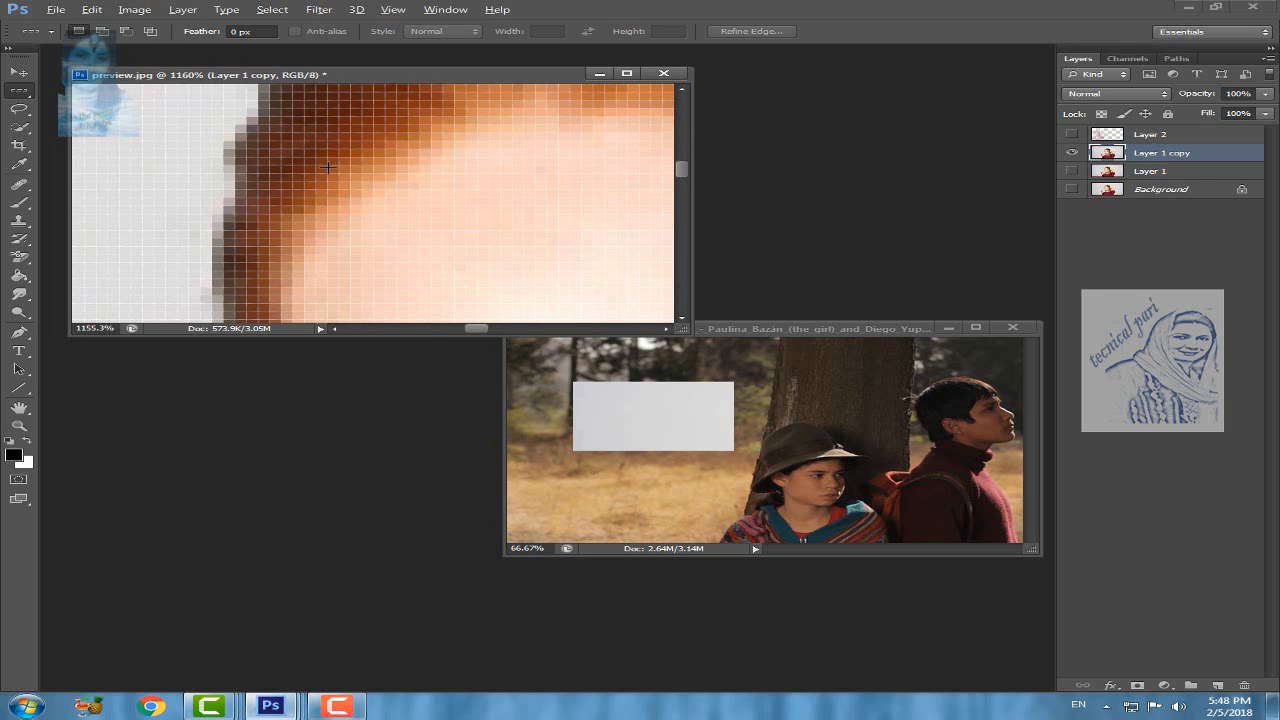
key("alt")
scroll(328, 167, "up", 4)
scroll(328, 167, "down", 15)
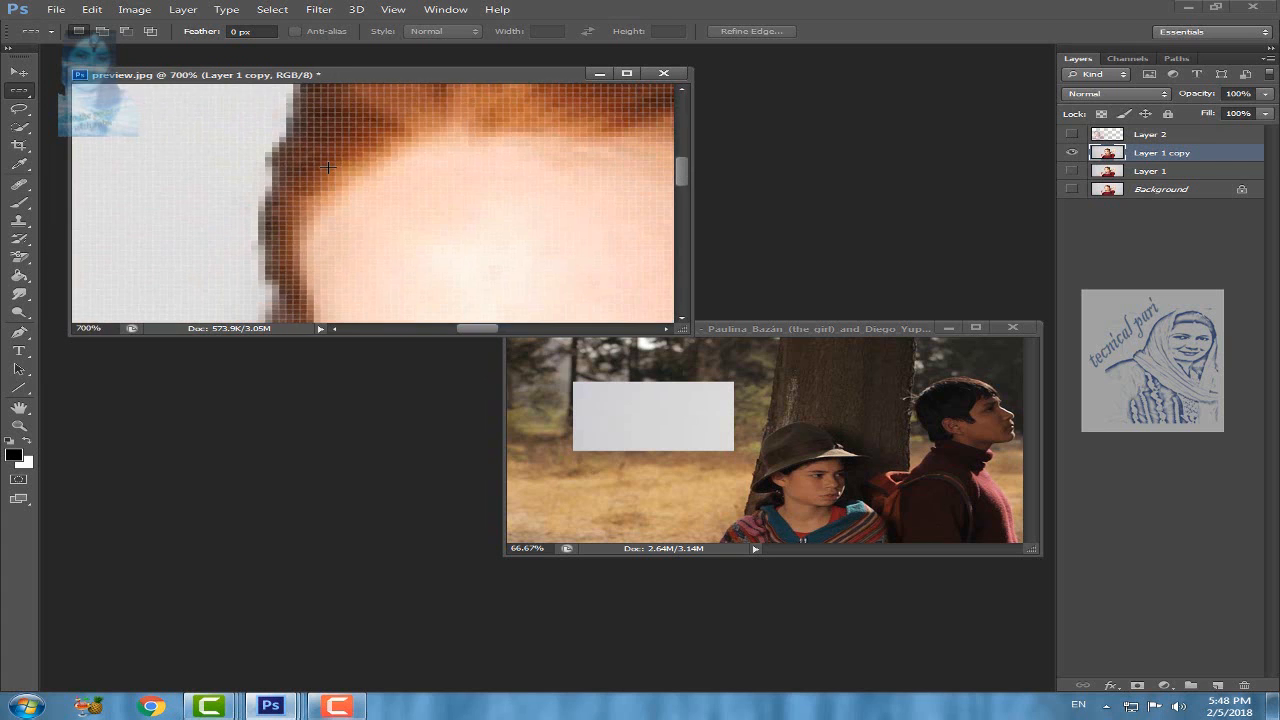
scroll(328, 167, "up", 4)
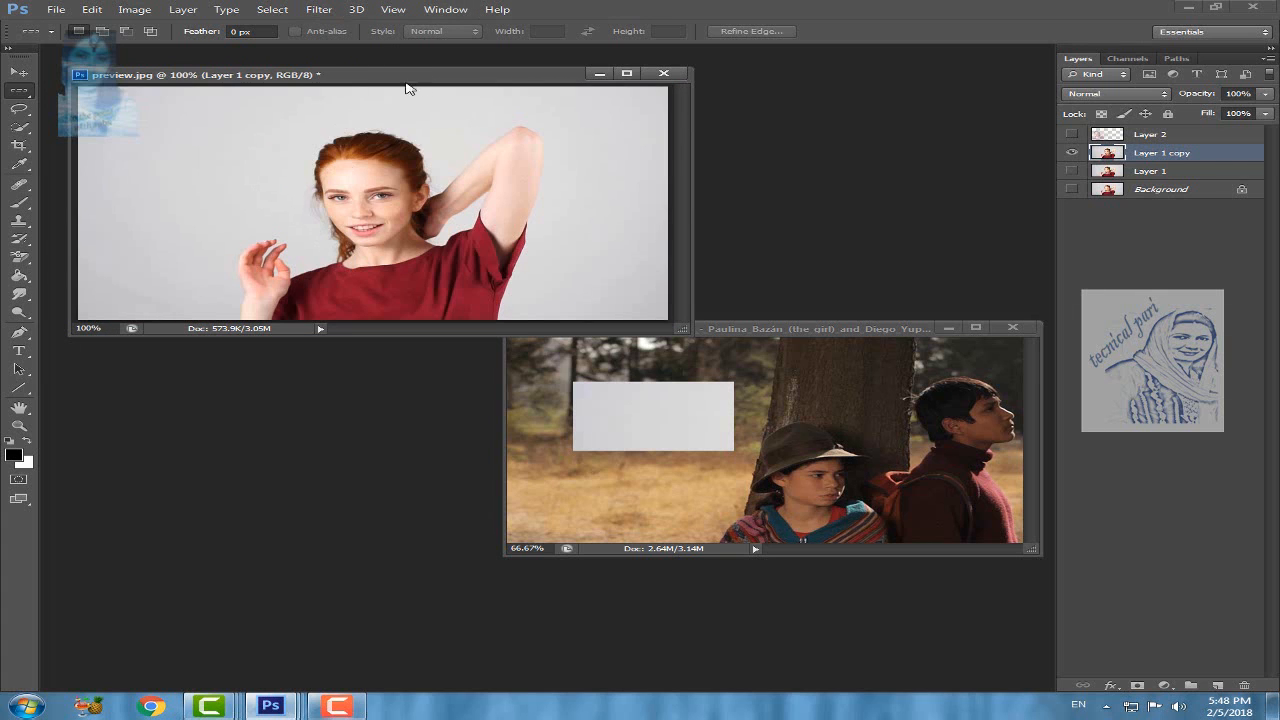
Step: Show the Navigator and use it to magnify preview.jpg to about 1930% at the bridge of the woman's nose
left_click(446, 10)
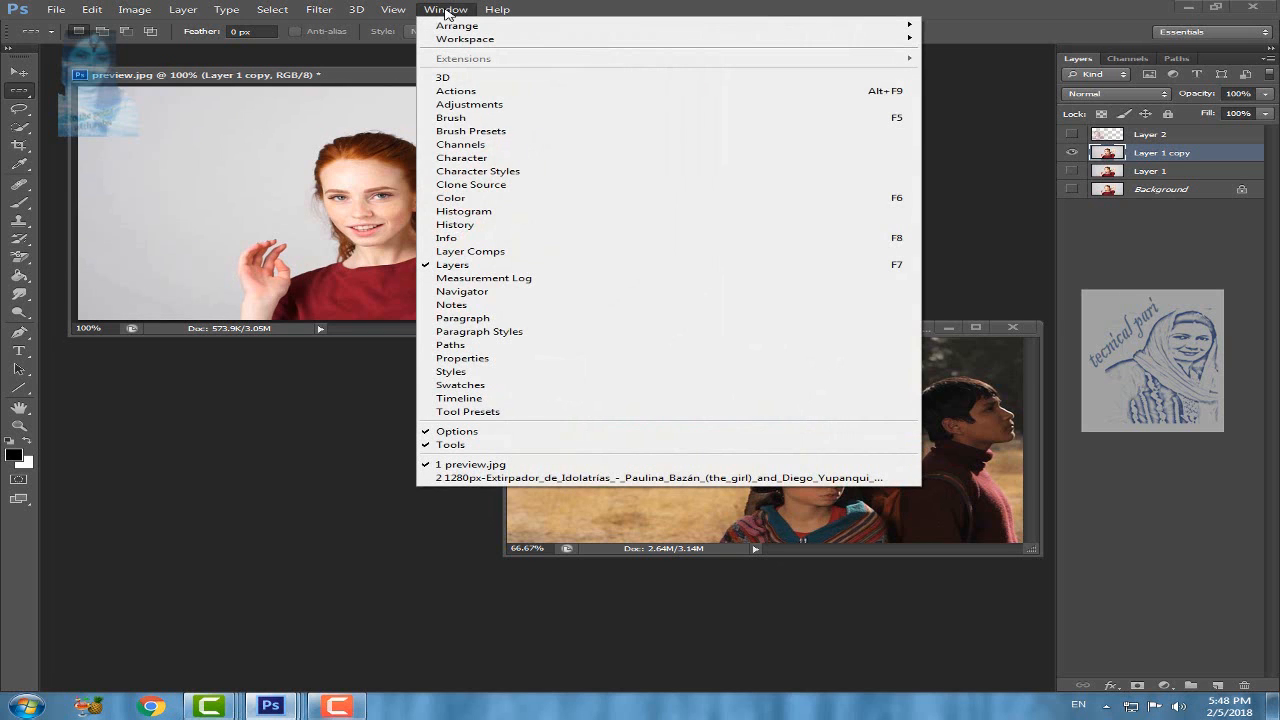
left_click(481, 298)
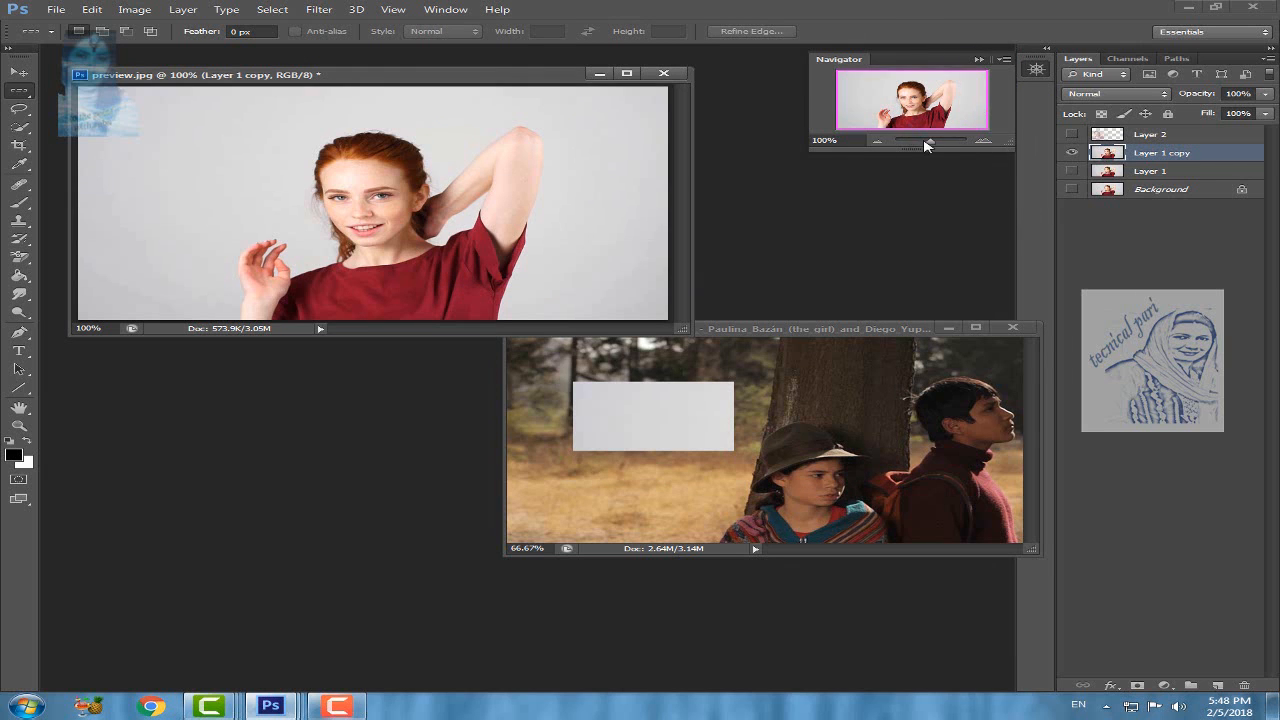
left_click_drag(929, 146, 943, 146)
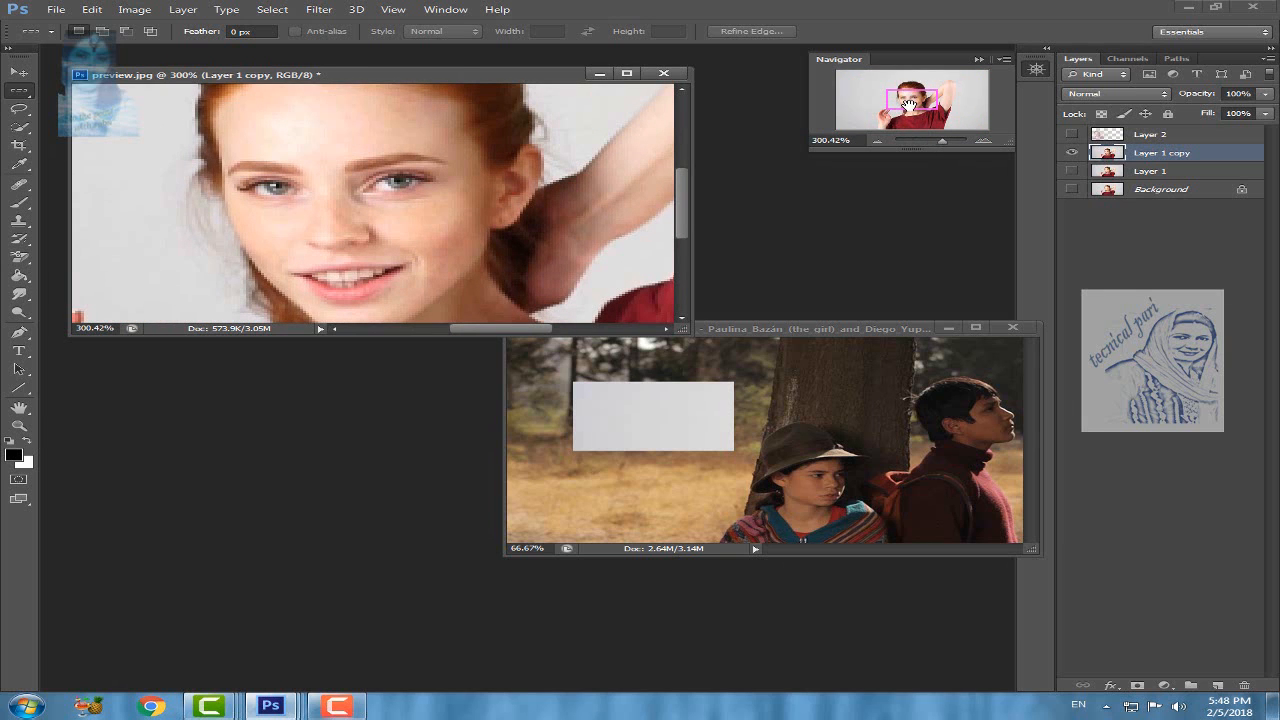
mouse_move(906, 105)
left_mouse_down()
mouse_move(913, 122)
mouse_move(905, 92)
mouse_move(878, 120)
mouse_move(899, 98)
mouse_move(941, 96)
mouse_move(917, 115)
left_mouse_up()
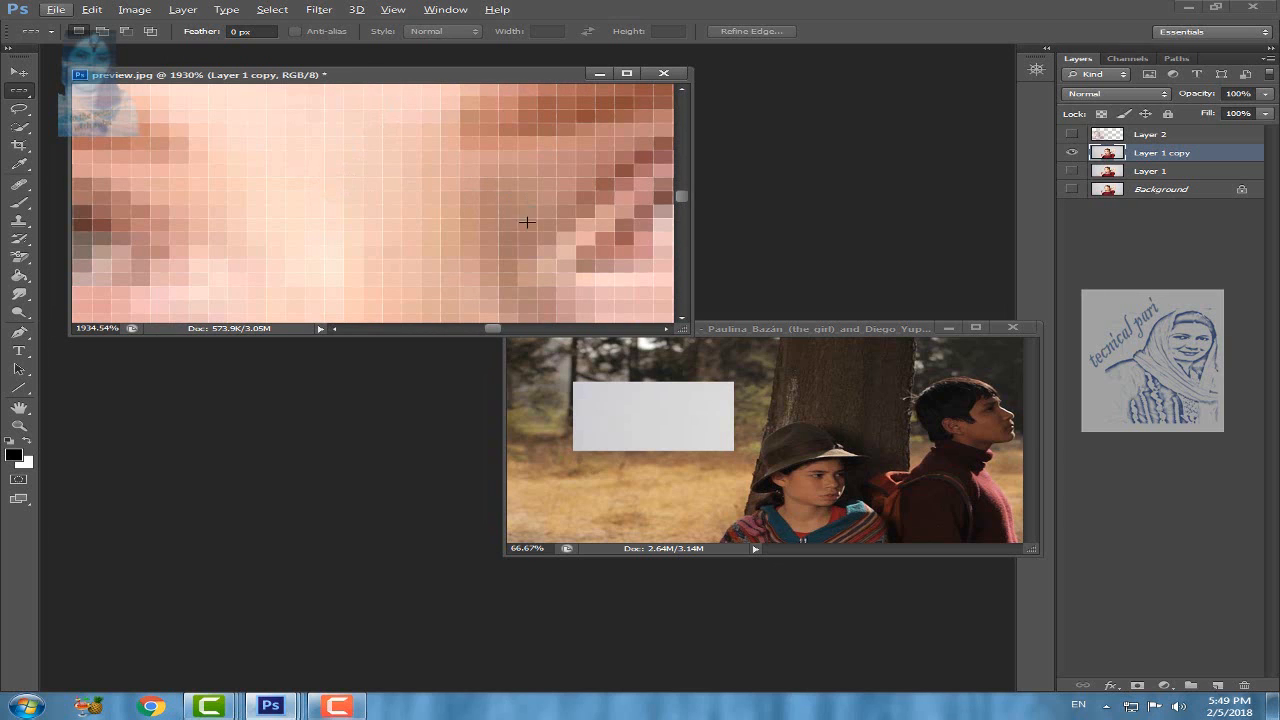
Step: Select a single pixel row across the woman's face at eyebrow level with the Single Row Marquee tool
left_click(24, 95)
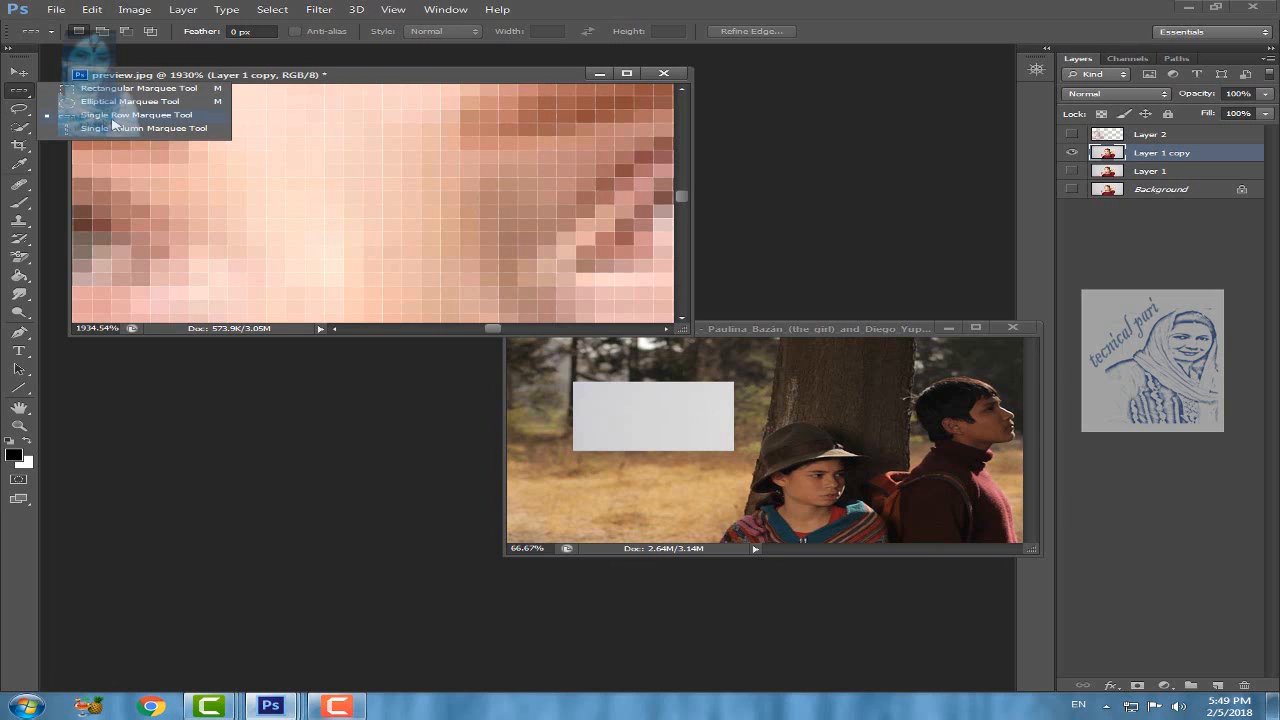
left_click(113, 116)
left_click(289, 133)
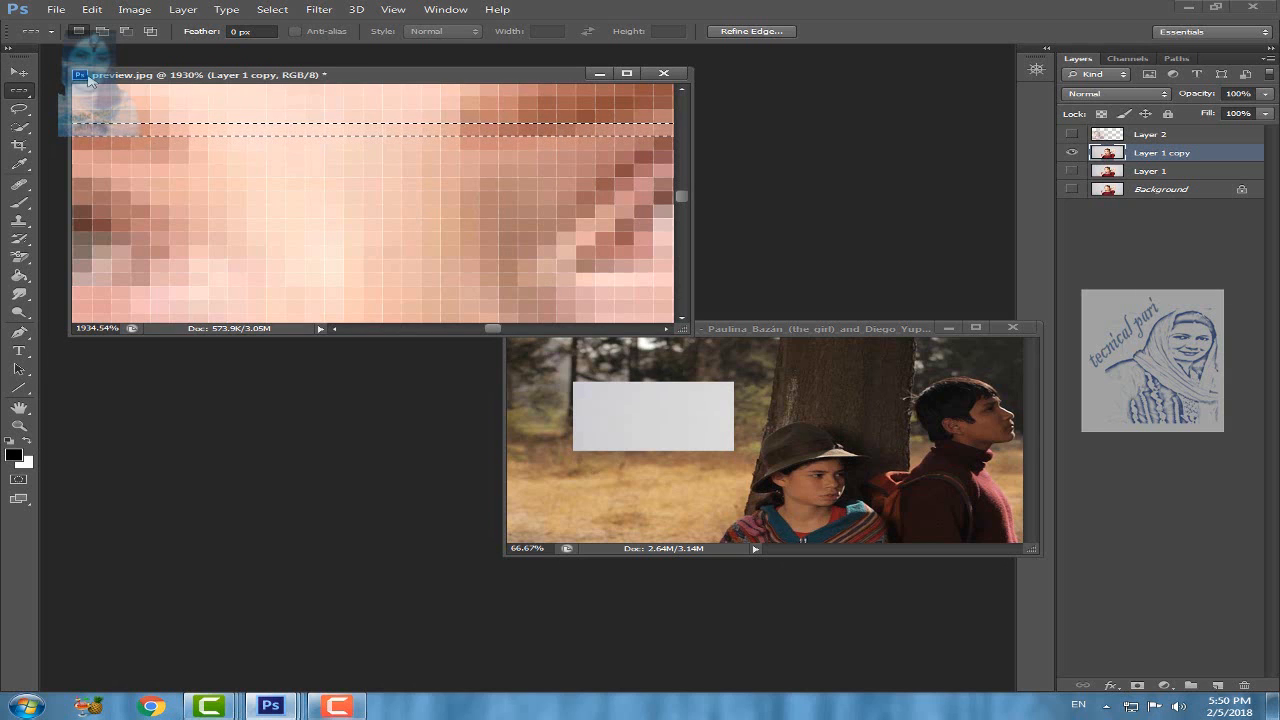
Step: Subtract a single pixel column between the eyebrows from the row selection using the Single Column Marquee tool, and deselect
right_click(19, 90)
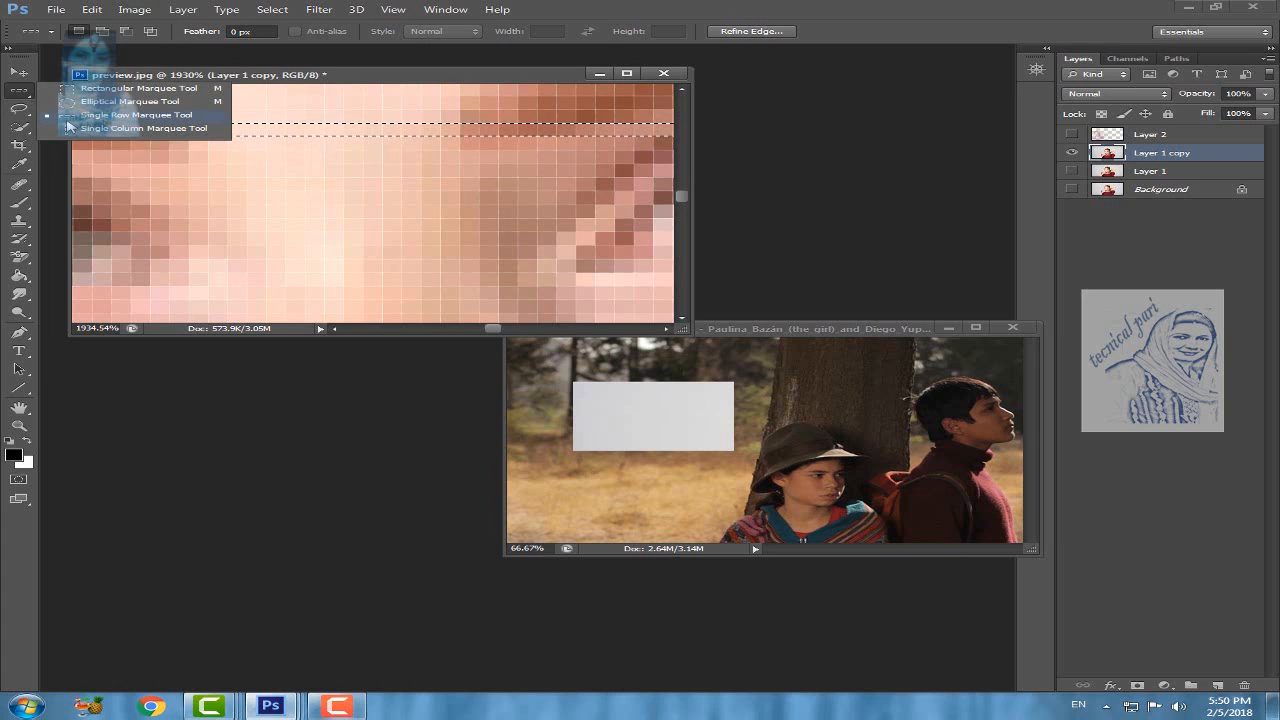
left_click(156, 129)
left_click(1155, 525)
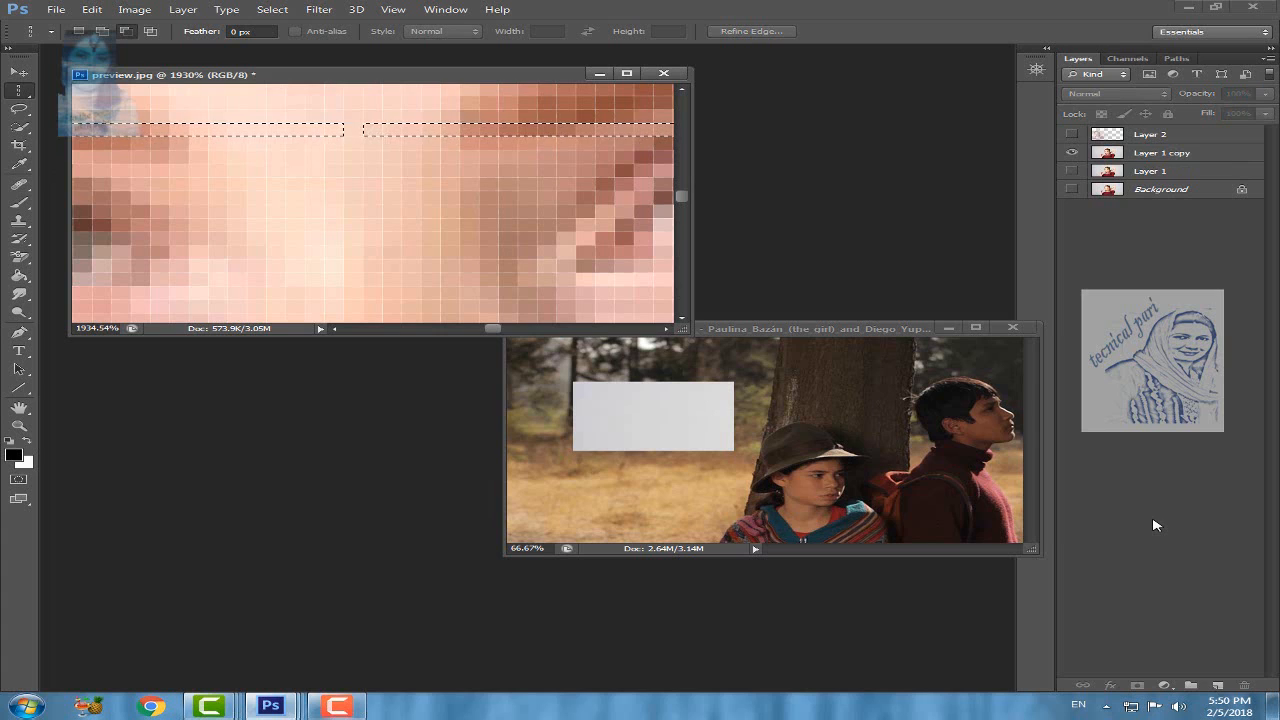
key("ctrl+d")
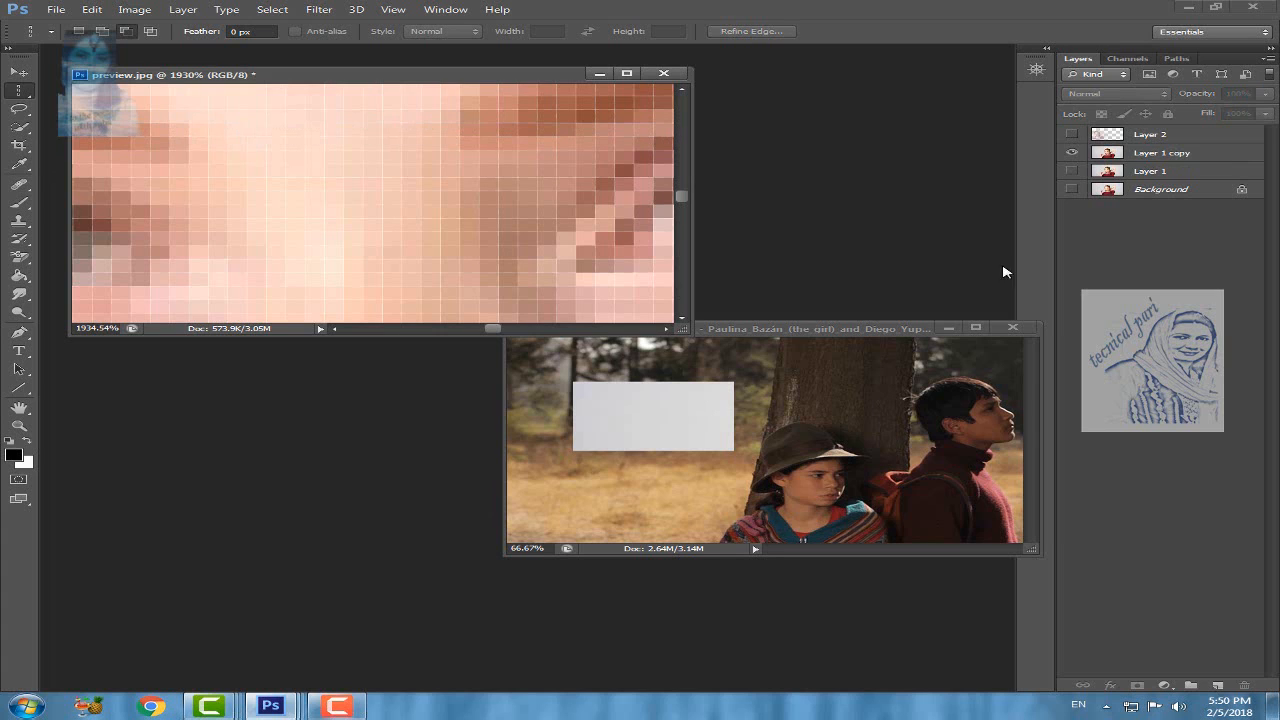
Step: Select a single pixel column down the bridge of the woman's nose, inspect it across the whole photo, and deselect
left_click(396, 181)
scroll(391, 188, "down", 10)
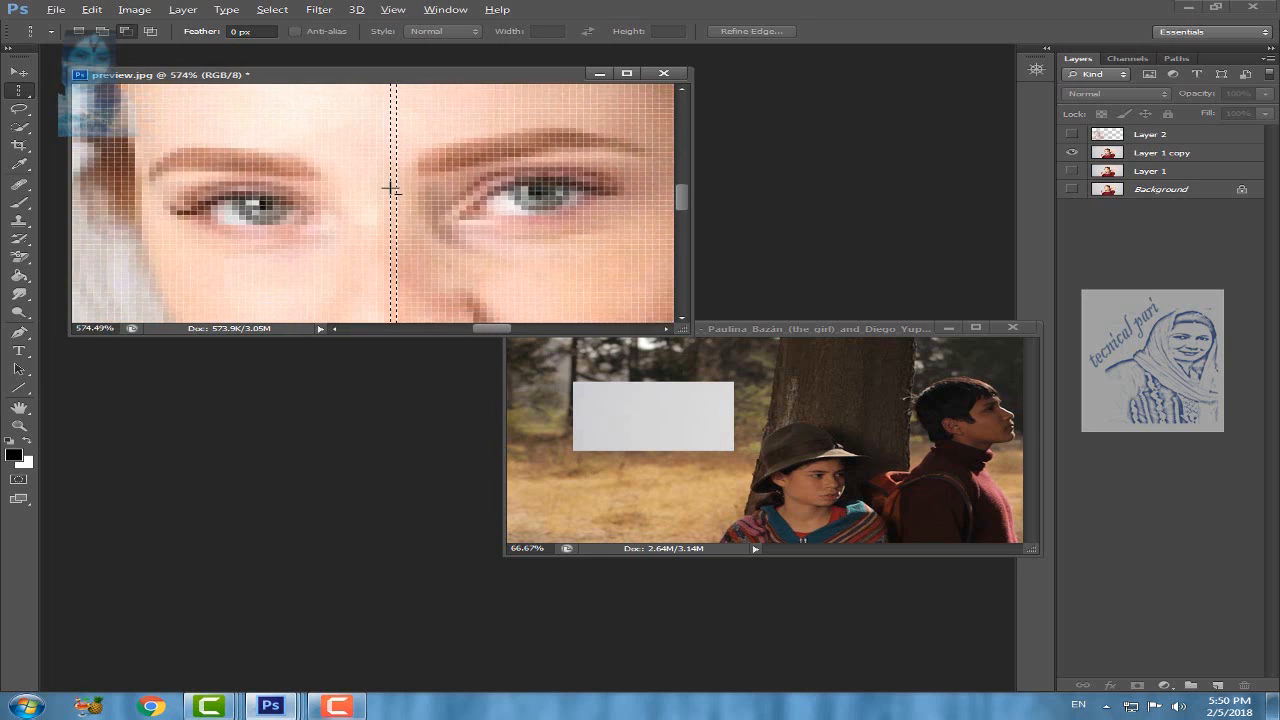
scroll(391, 188, "down", 10)
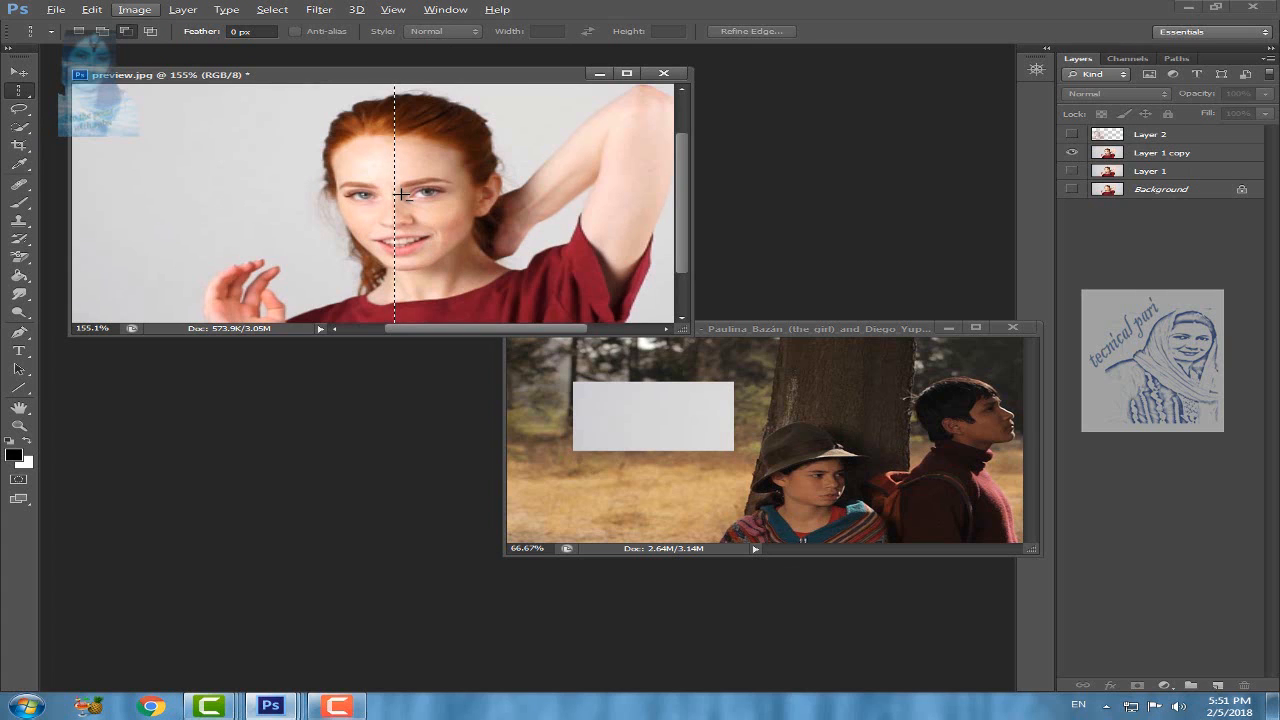
key("ctrl+d")
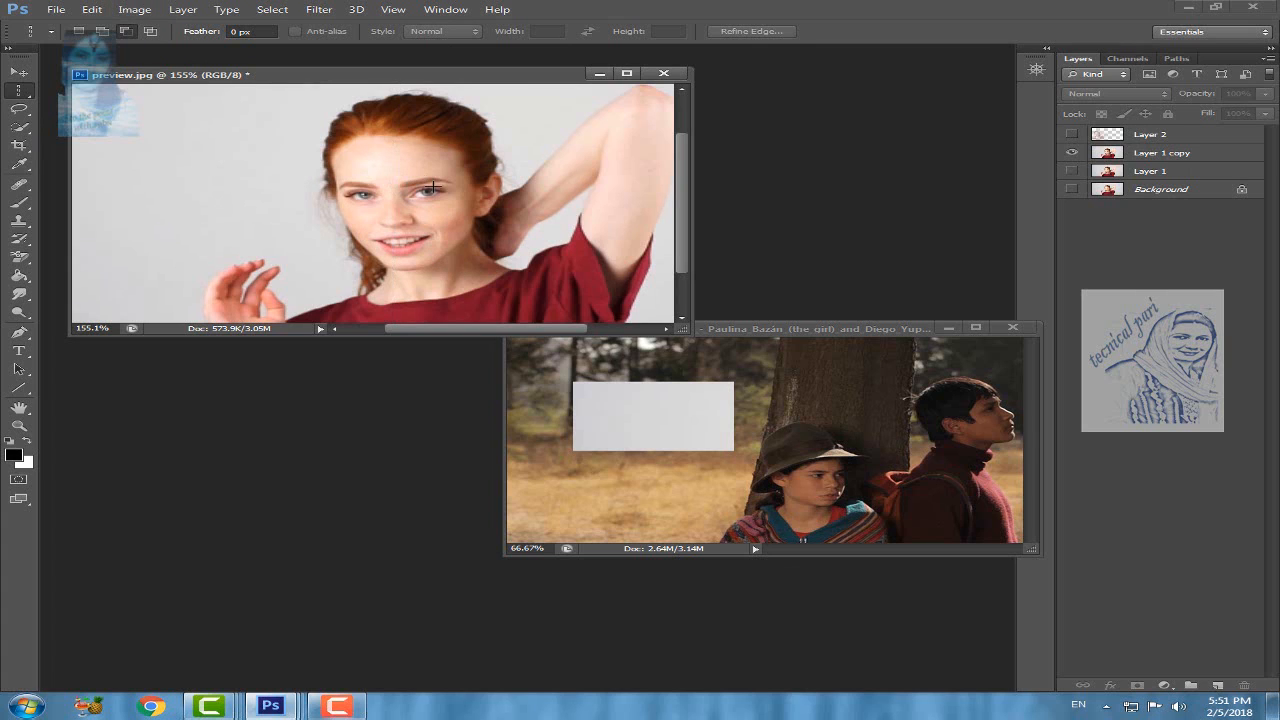
Step: Delete Layer 1, the pale grey rectangle, from the photo of the two people by the tree
left_click(783, 405)
key("ctrl+t")
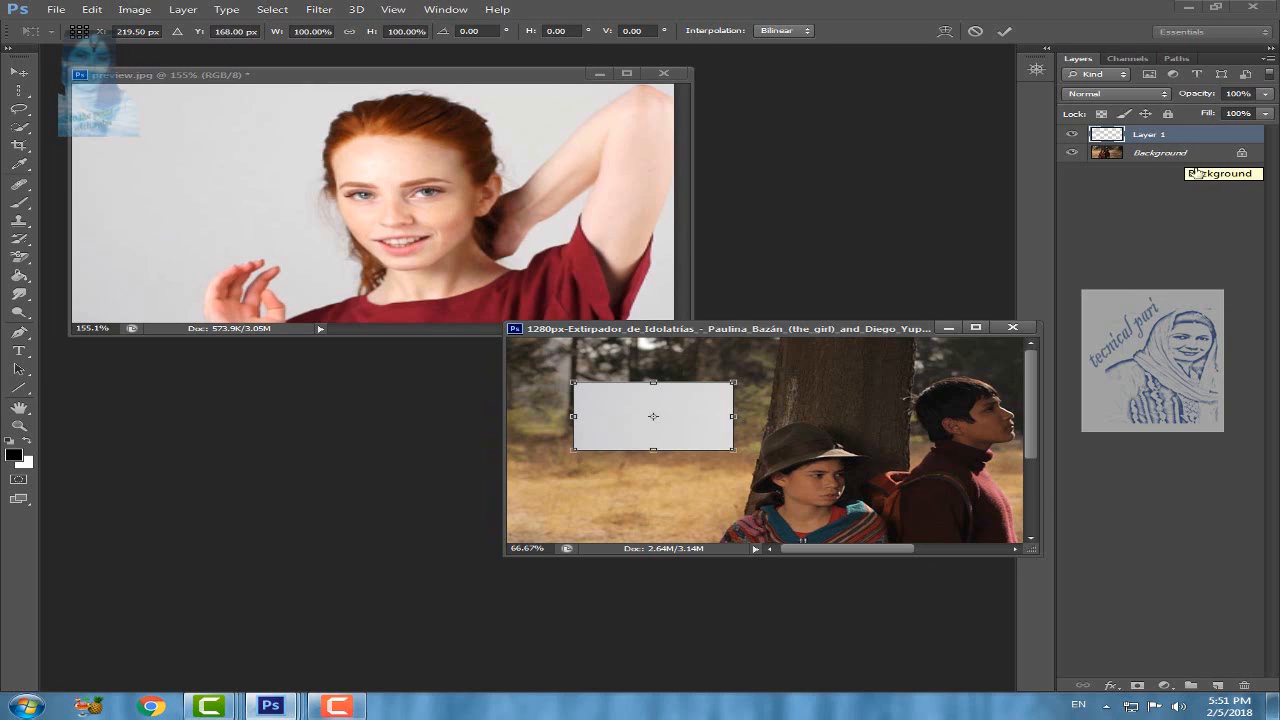
left_click(1246, 688)
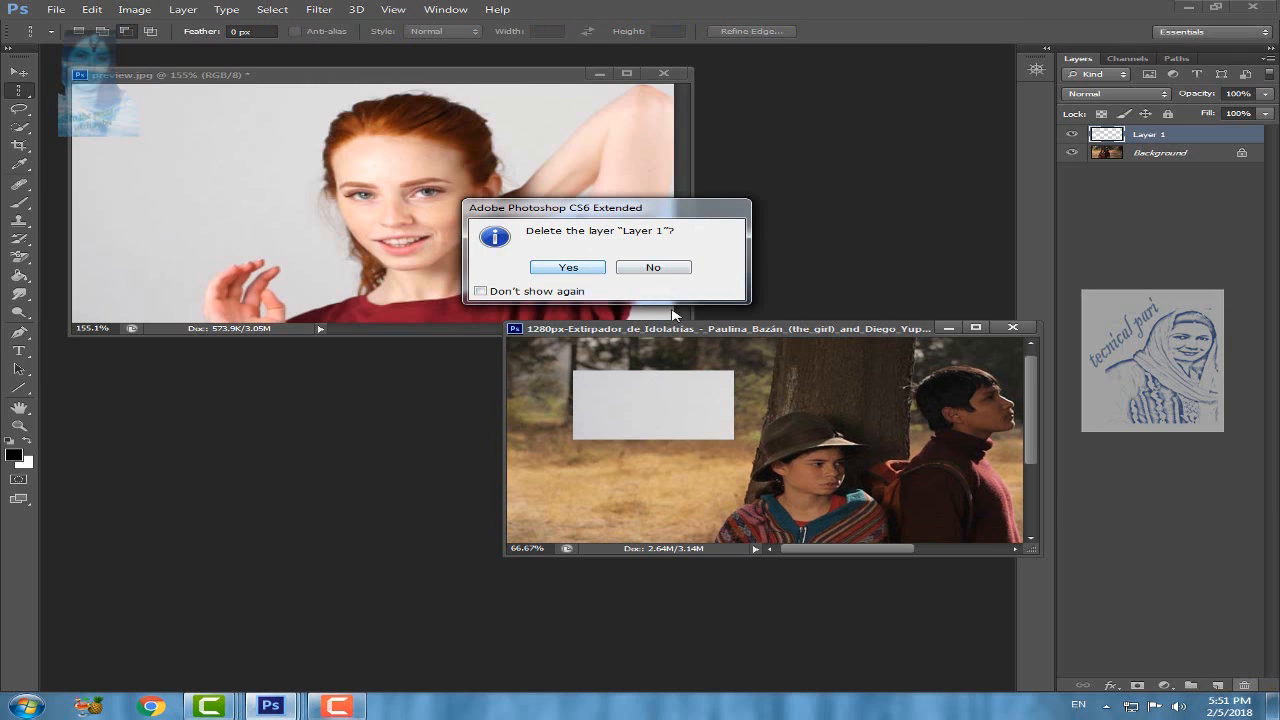
left_click(576, 270)
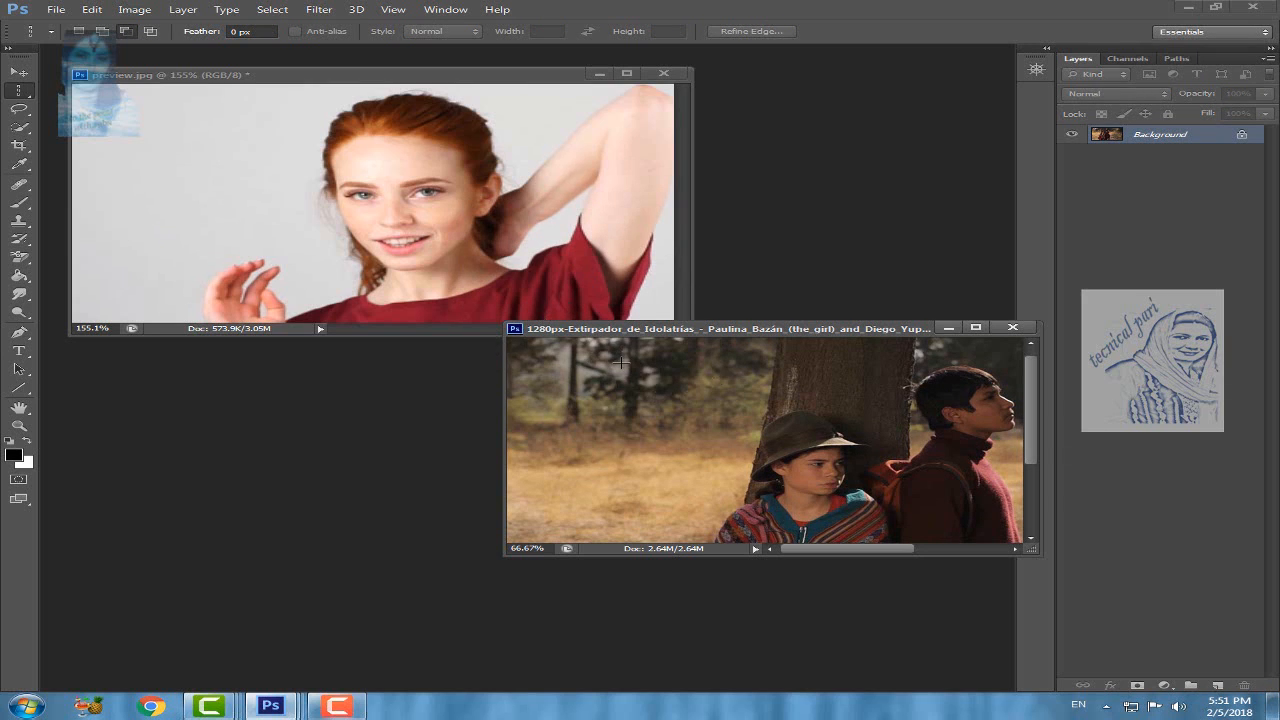
Step: In preview.jpg, draw a freehand Lasso selection around the woman's head, raised arm and upper torso
left_click(82, 121)
left_click(17, 112)
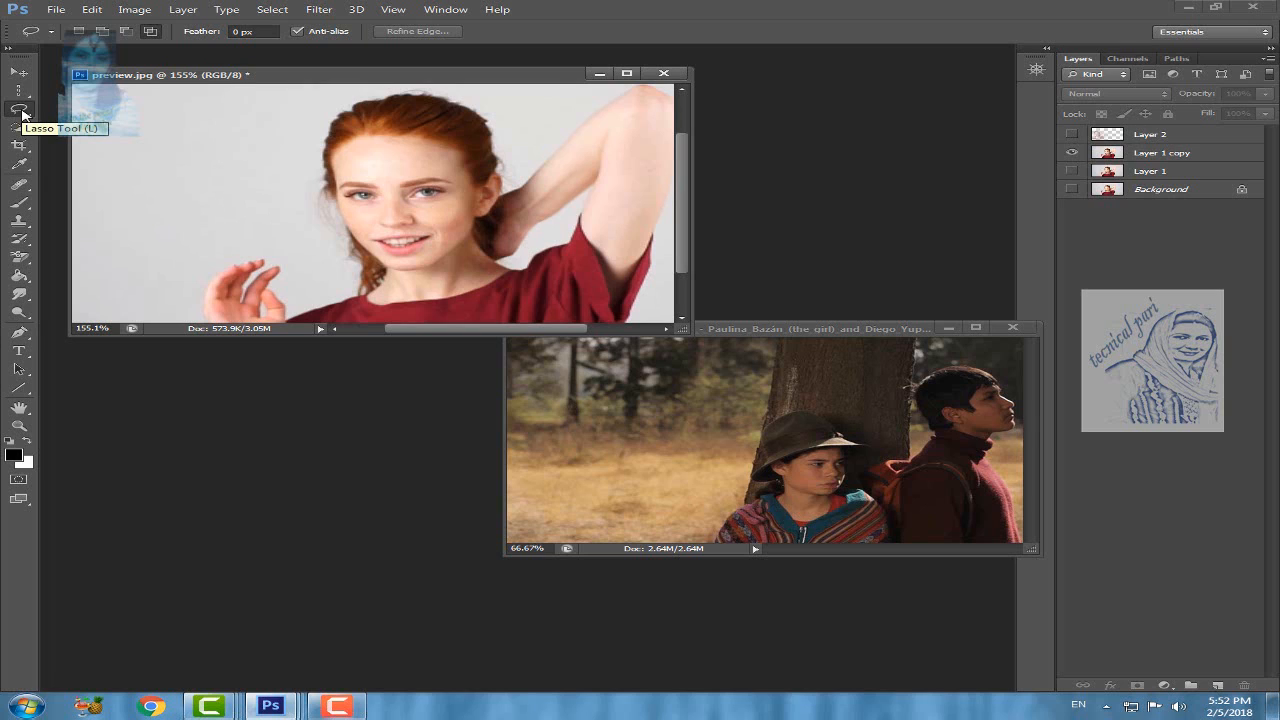
right_click(22, 113)
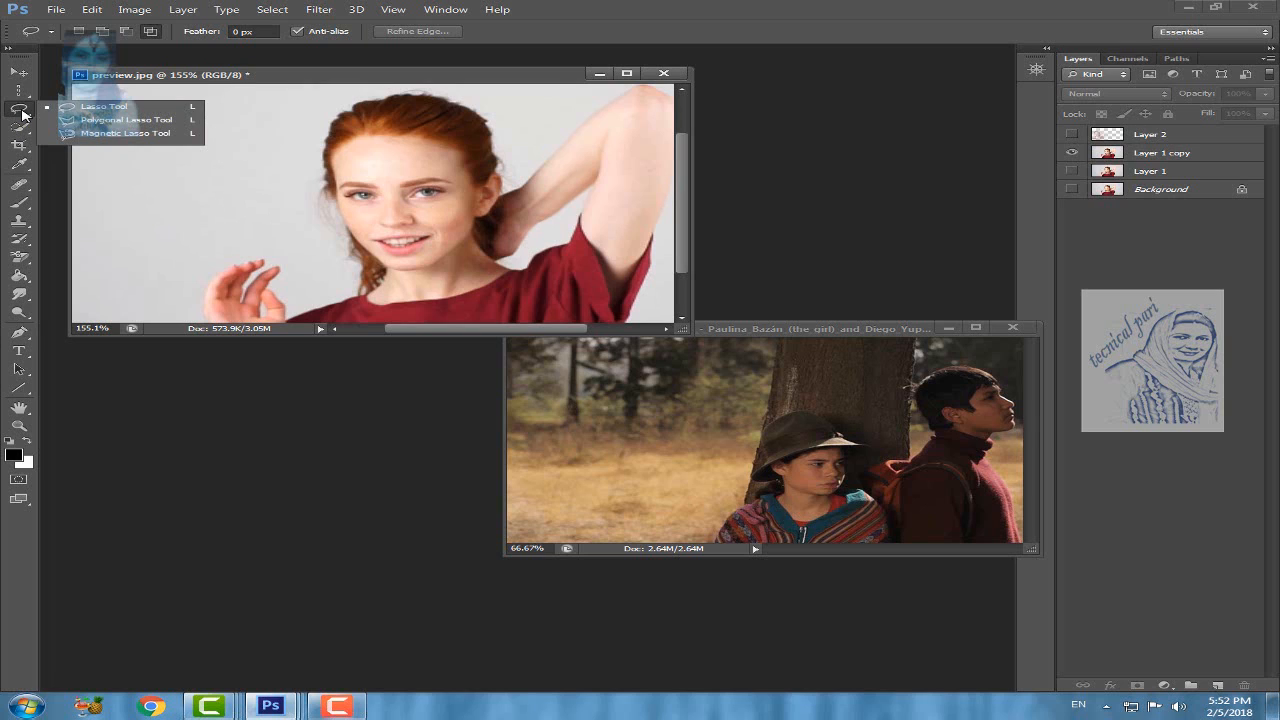
left_click(114, 108)
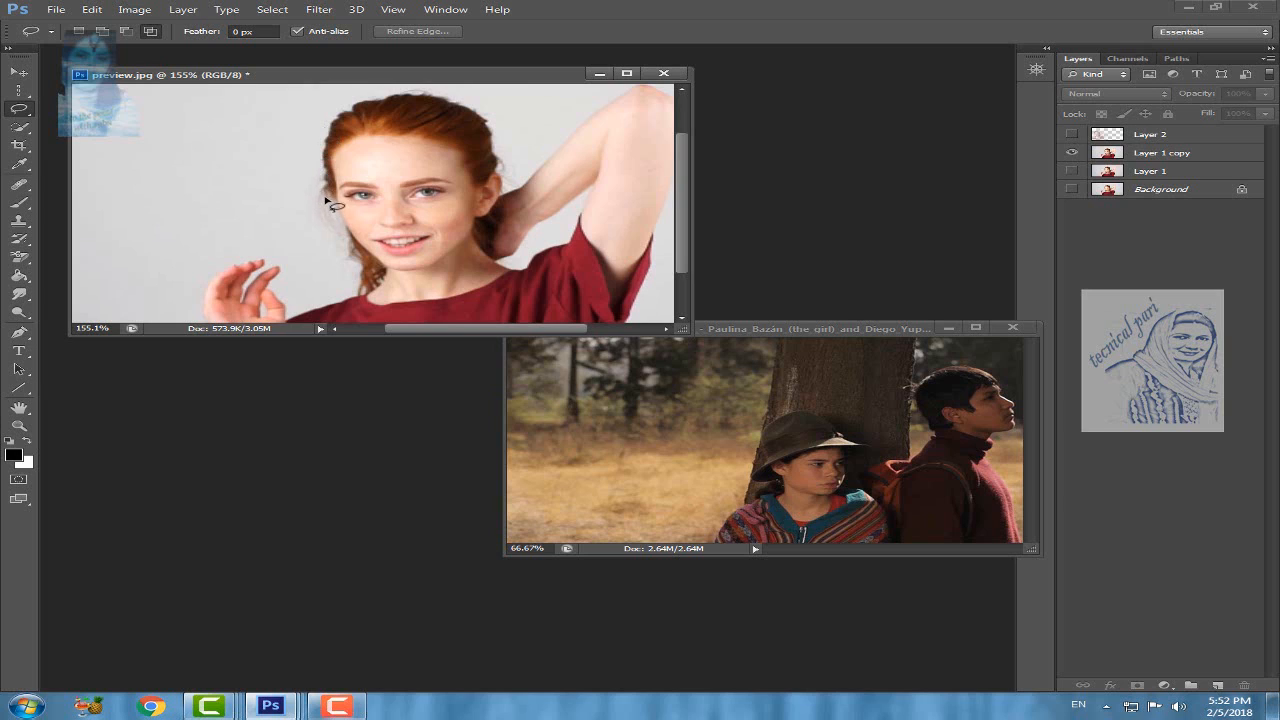
mouse_move(326, 203)
left_mouse_down()
mouse_move(333, 108)
mouse_move(413, 89)
mouse_move(469, 97)
mouse_move(498, 191)
mouse_move(642, 103)
mouse_move(663, 152)
mouse_move(615, 320)
mouse_move(295, 316)
mouse_move(306, 300)
mouse_move(372, 287)
mouse_move(378, 266)
mouse_move(330, 186)
left_mouse_up()
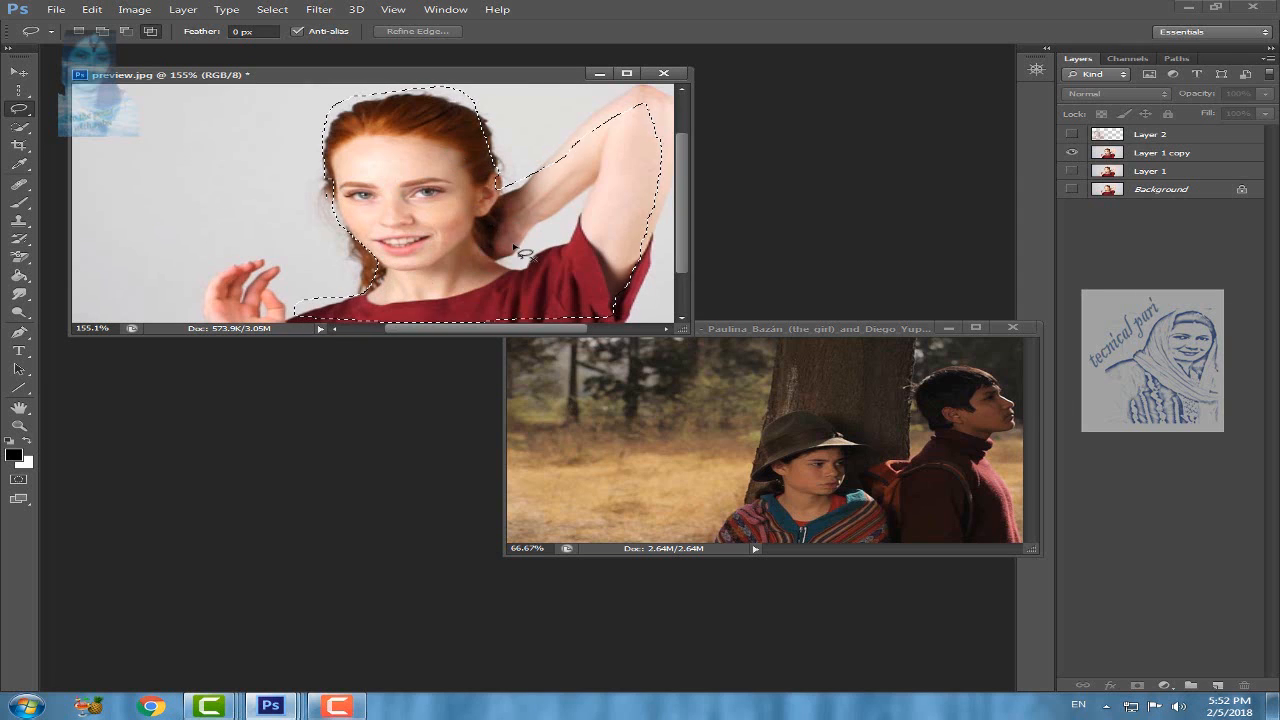
Step: Try to shift the lassoed part of Layer 1 copy to the left with the Move tool, undo it, and deselect
left_click(18, 72)
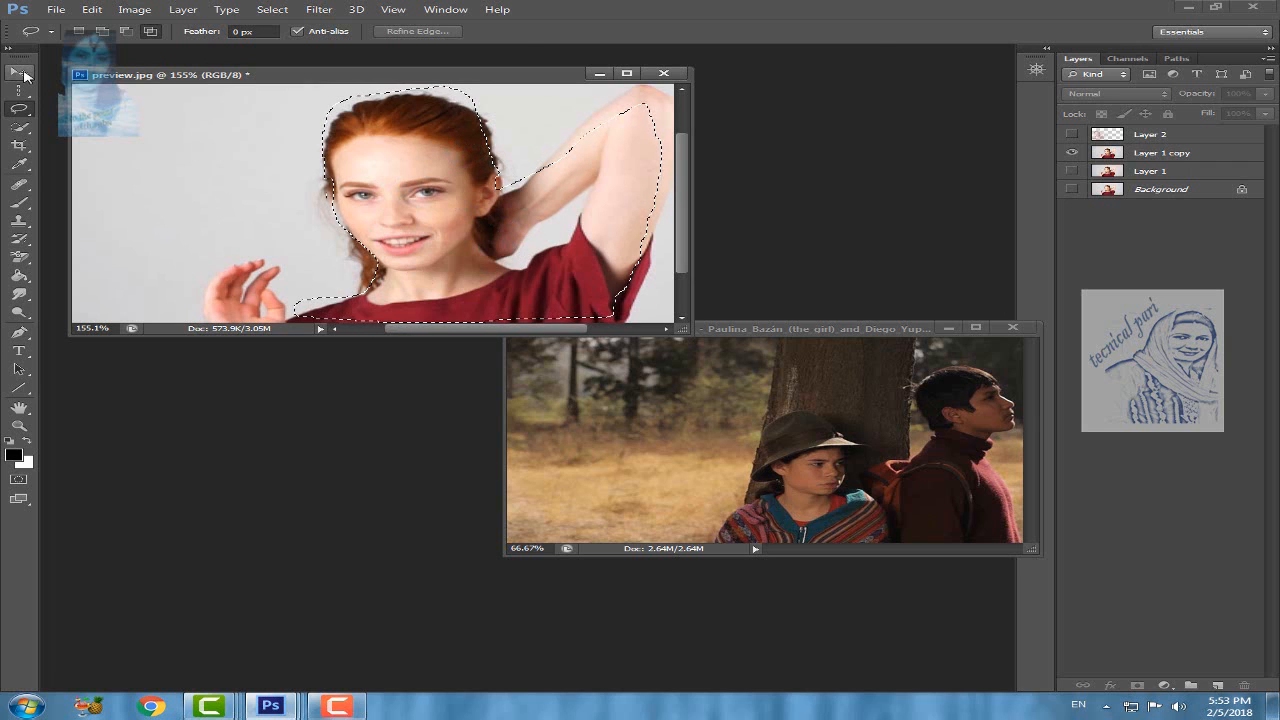
left_click(441, 229)
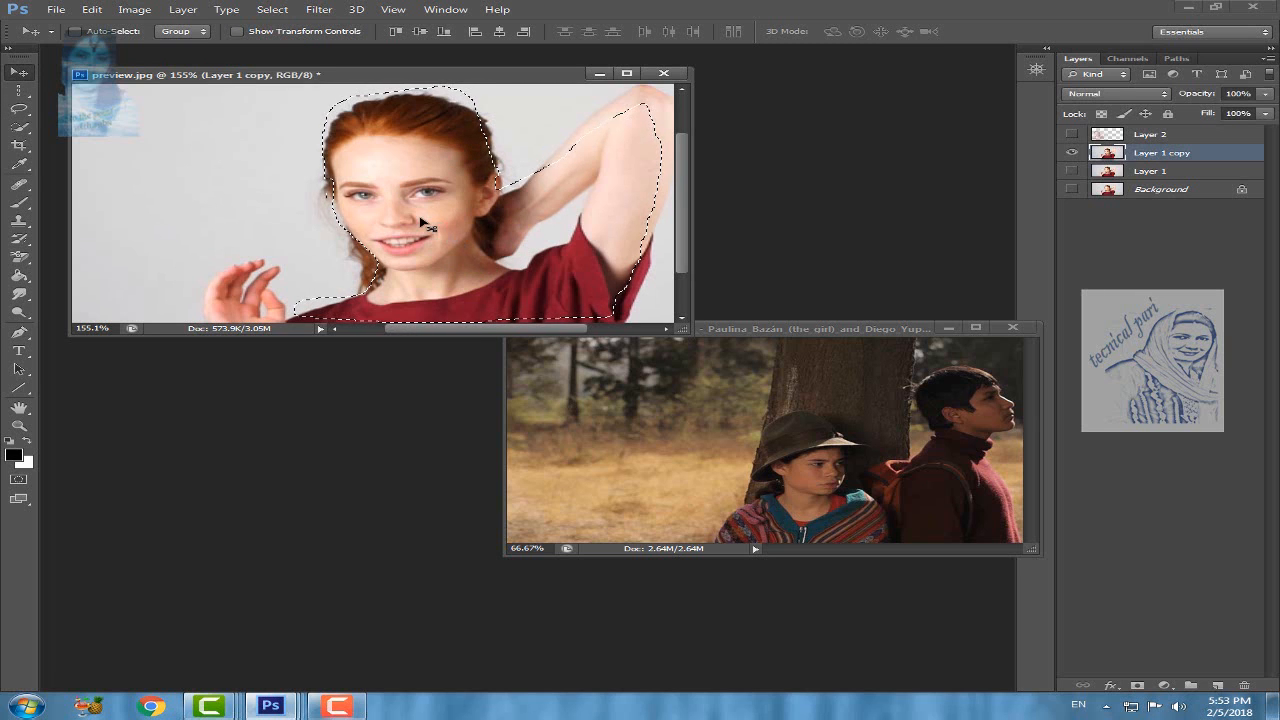
left_click_drag(419, 218, 344, 231)
left_click_drag(303, 197, 366, 212)
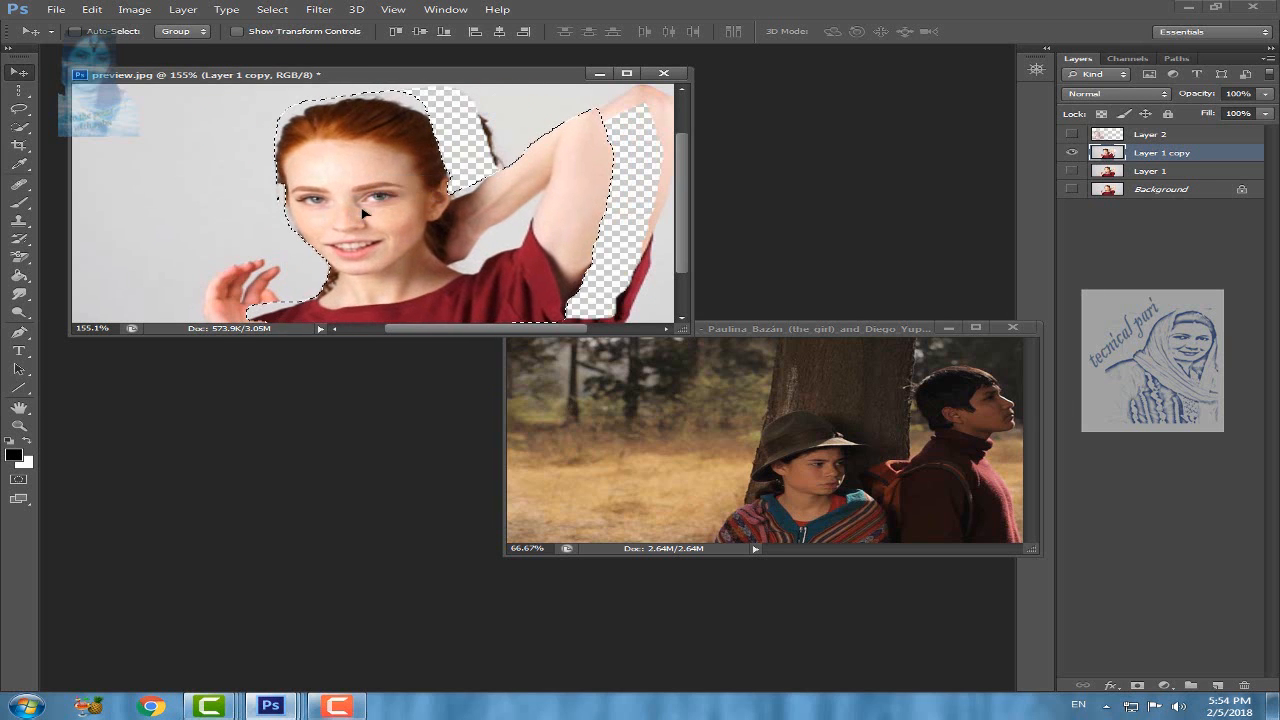
key("ctrl+z")
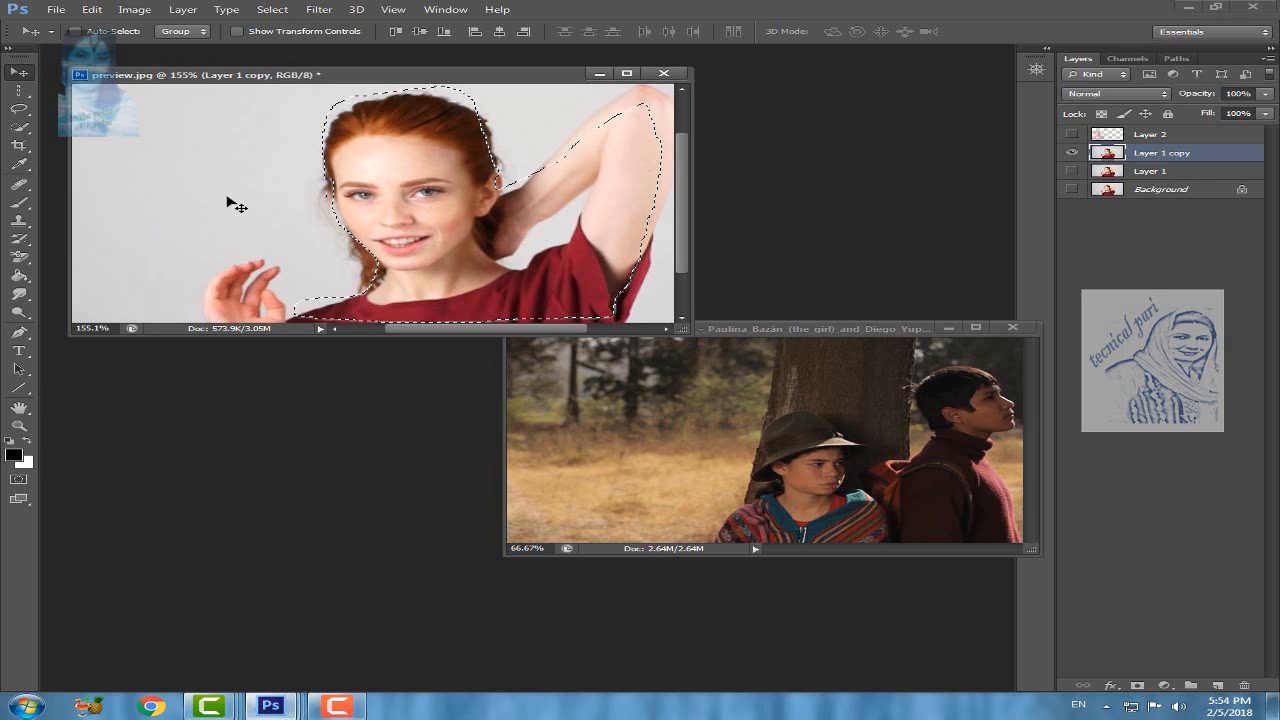
key("ctrl+d")
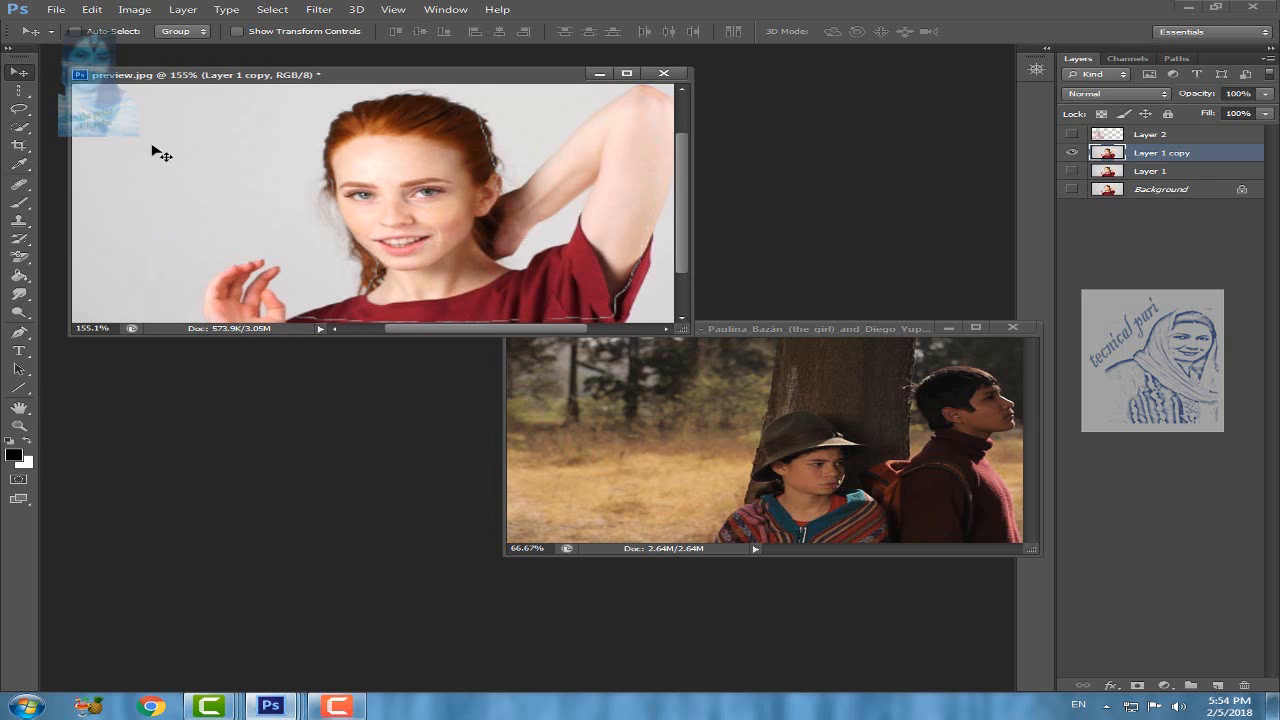
Step: Outline the woman's hand, neck, head, raised arm and torso with straight Polygonal Lasso segments, and cancel the outline before closing it
left_click(20, 109)
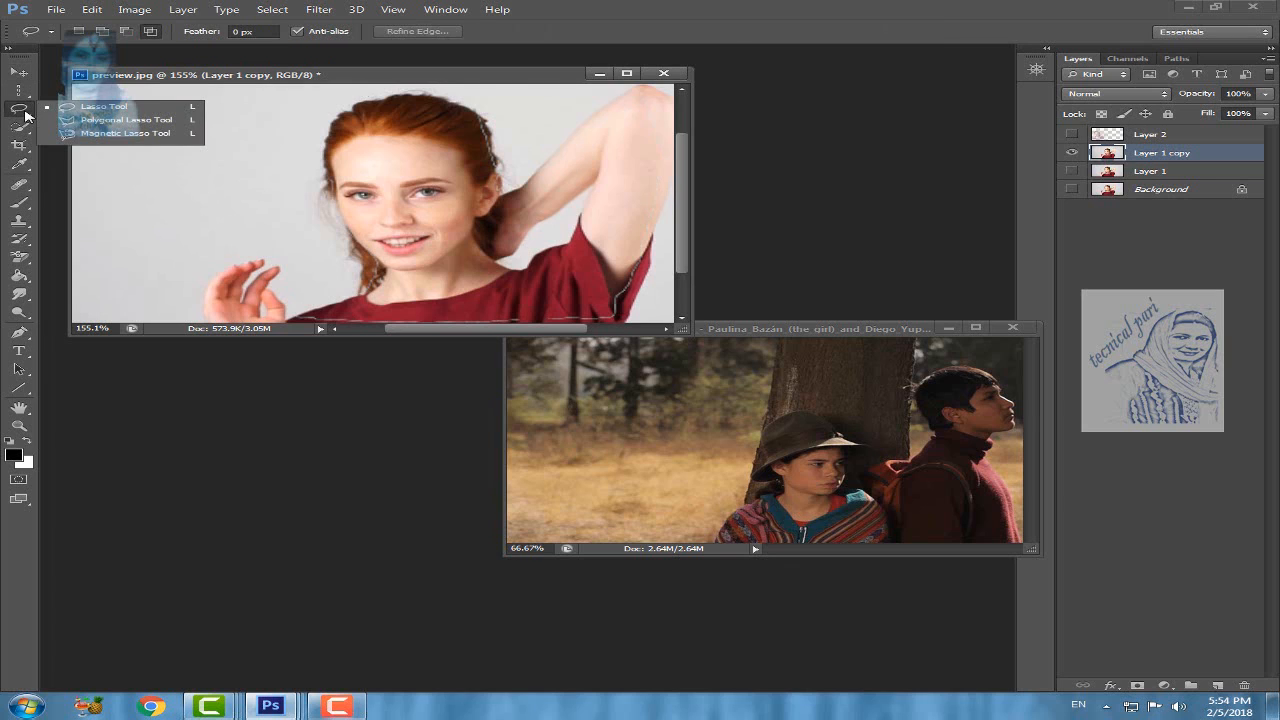
left_click(126, 120)
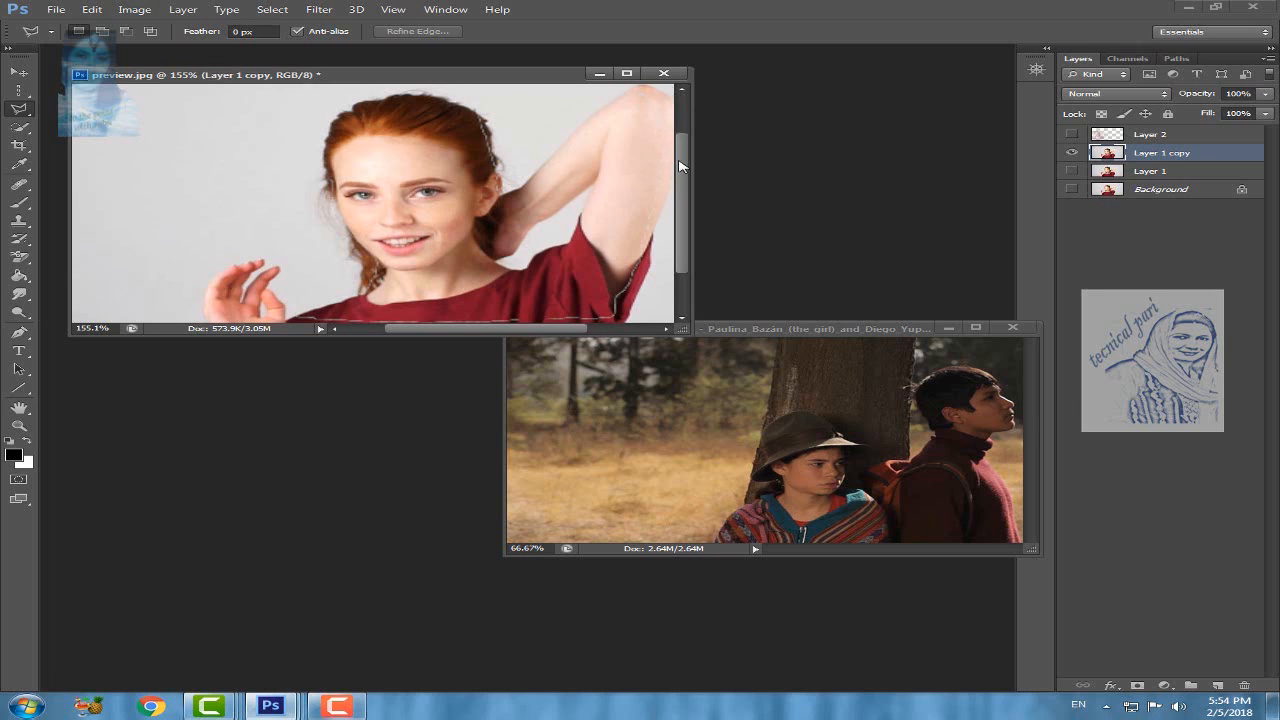
left_click(211, 310)
left_click(205, 287)
left_click(238, 257)
left_click(271, 253)
left_click(276, 265)
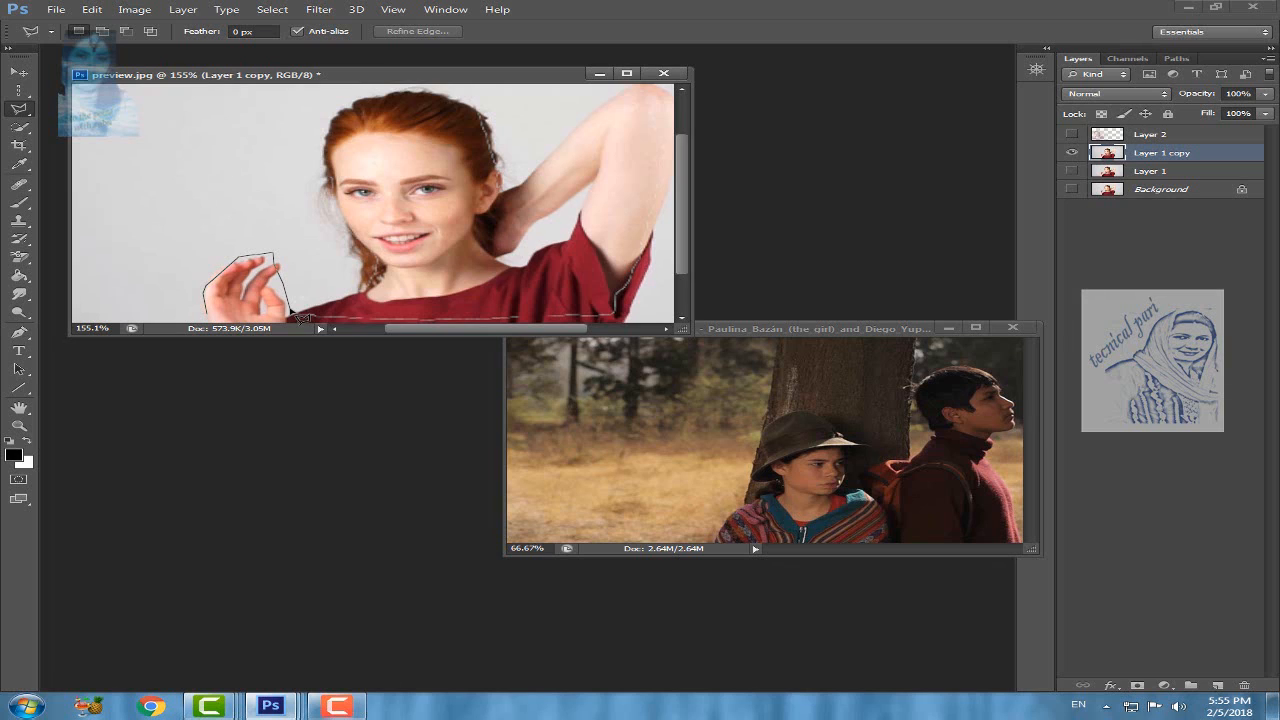
left_click(290, 310)
left_click(355, 289)
left_click(339, 235)
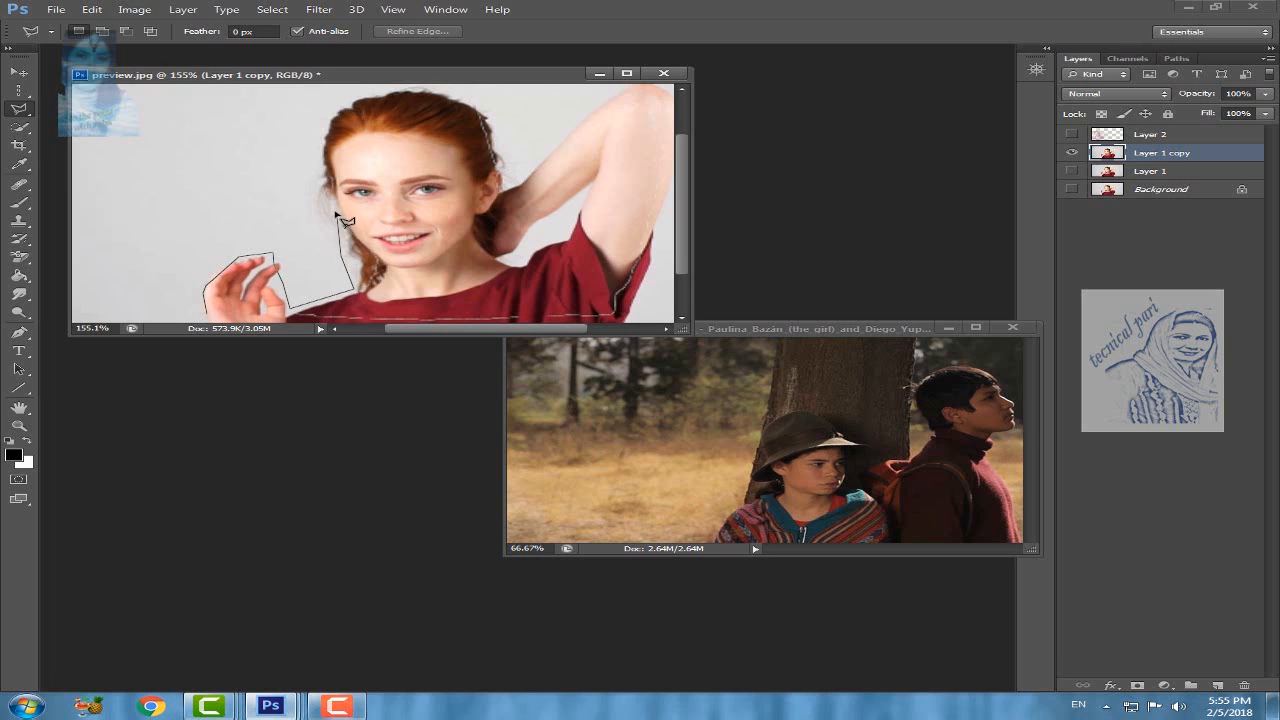
left_click(320, 127)
left_click(484, 126)
left_click(509, 191)
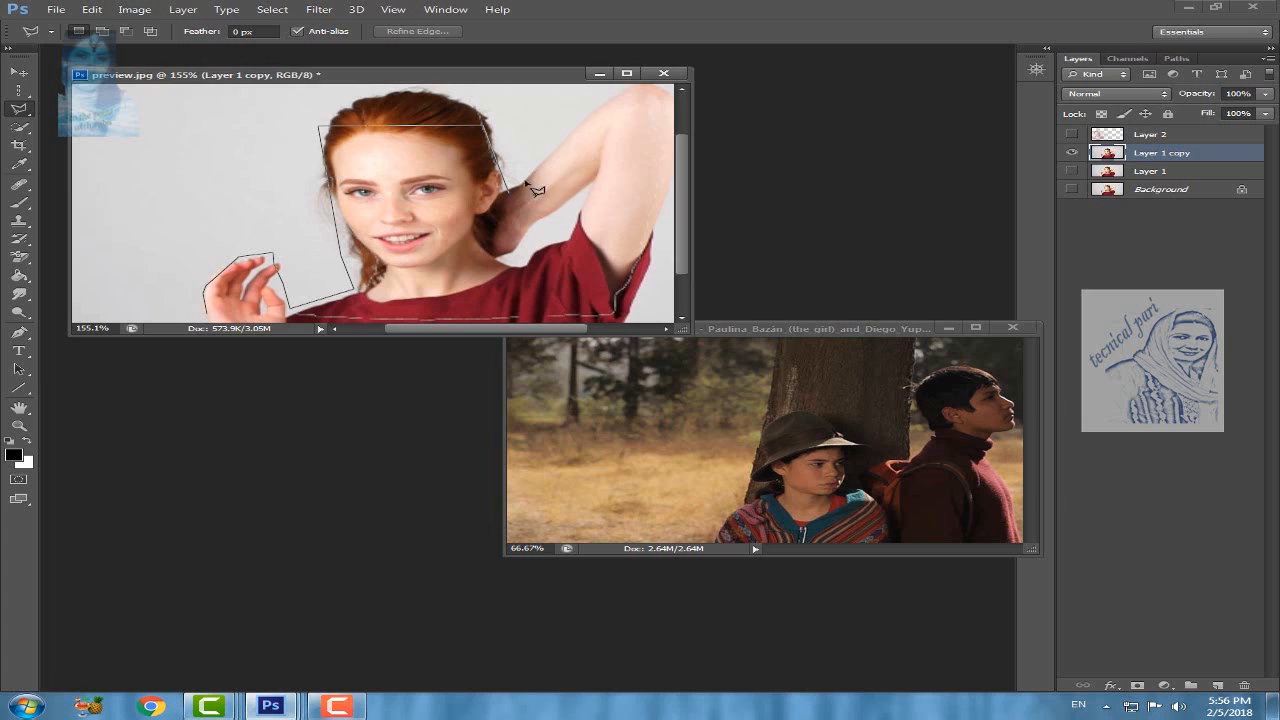
left_click(644, 103)
left_click(615, 294)
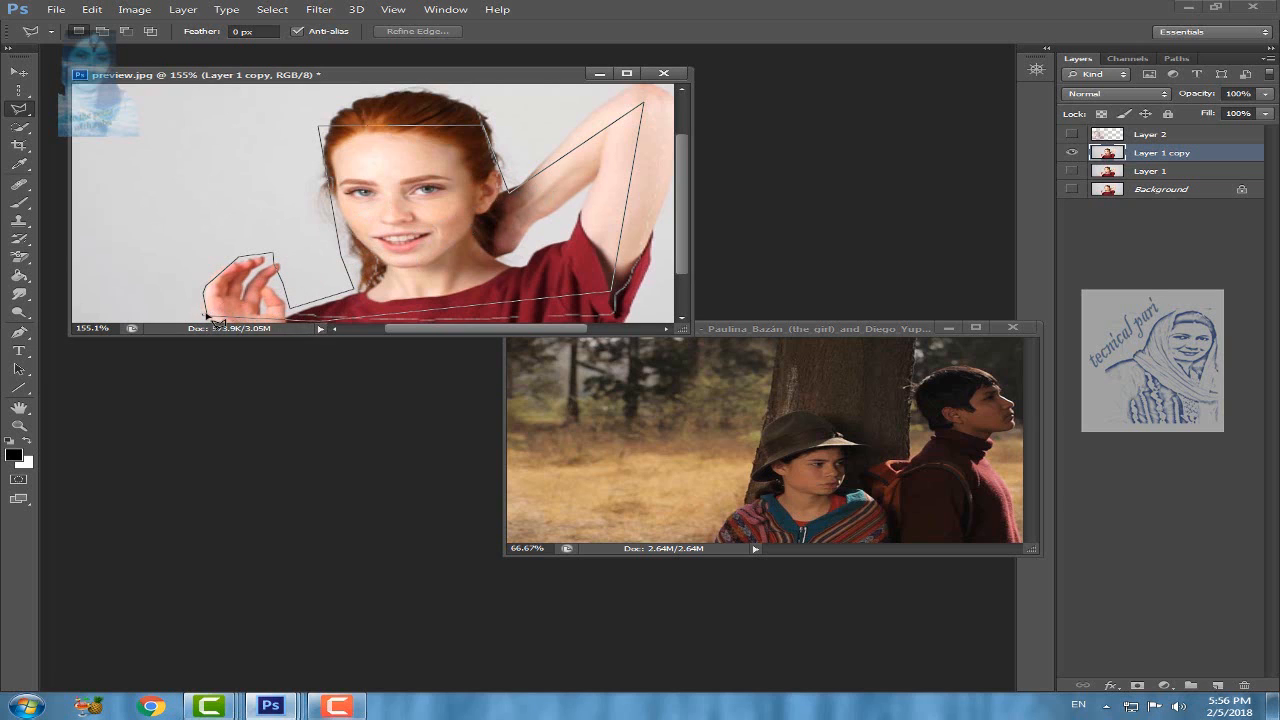
key("Escape")
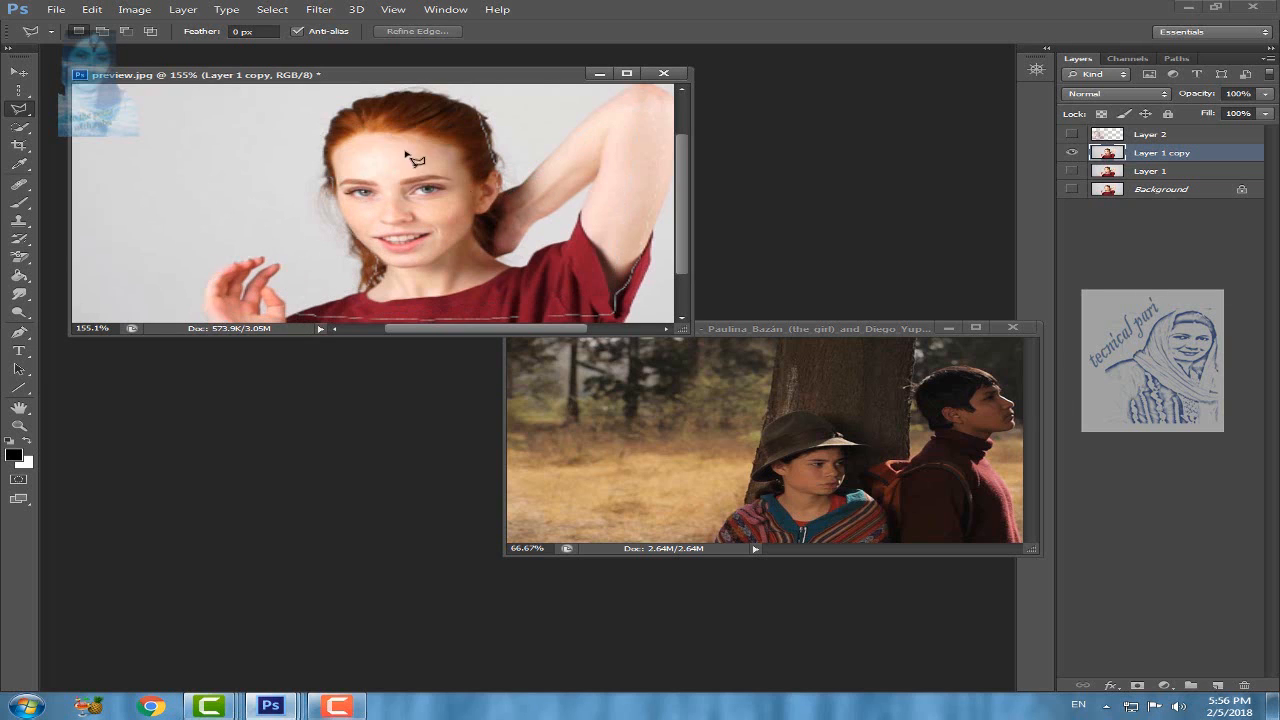
Step: Trace the outer edge of the woman's hand with the Magnetic Lasso tool and close the selection at the fingers
right_click(31, 117)
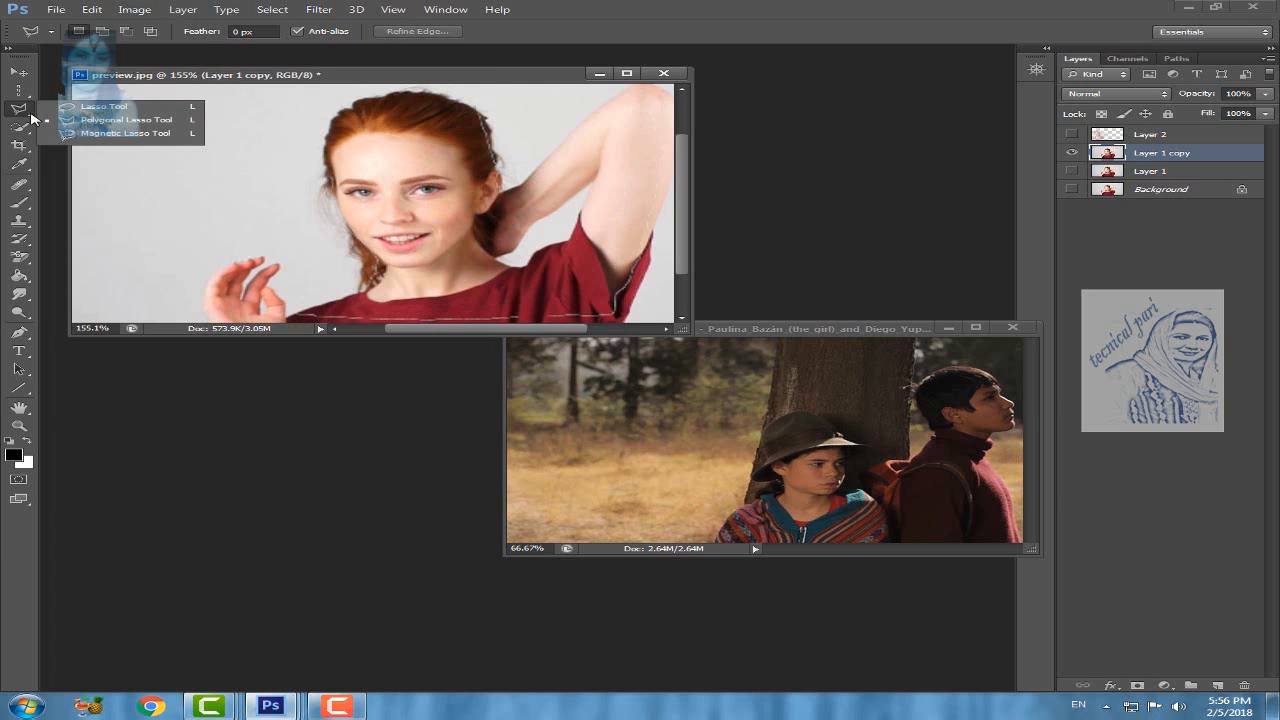
left_click(111, 134)
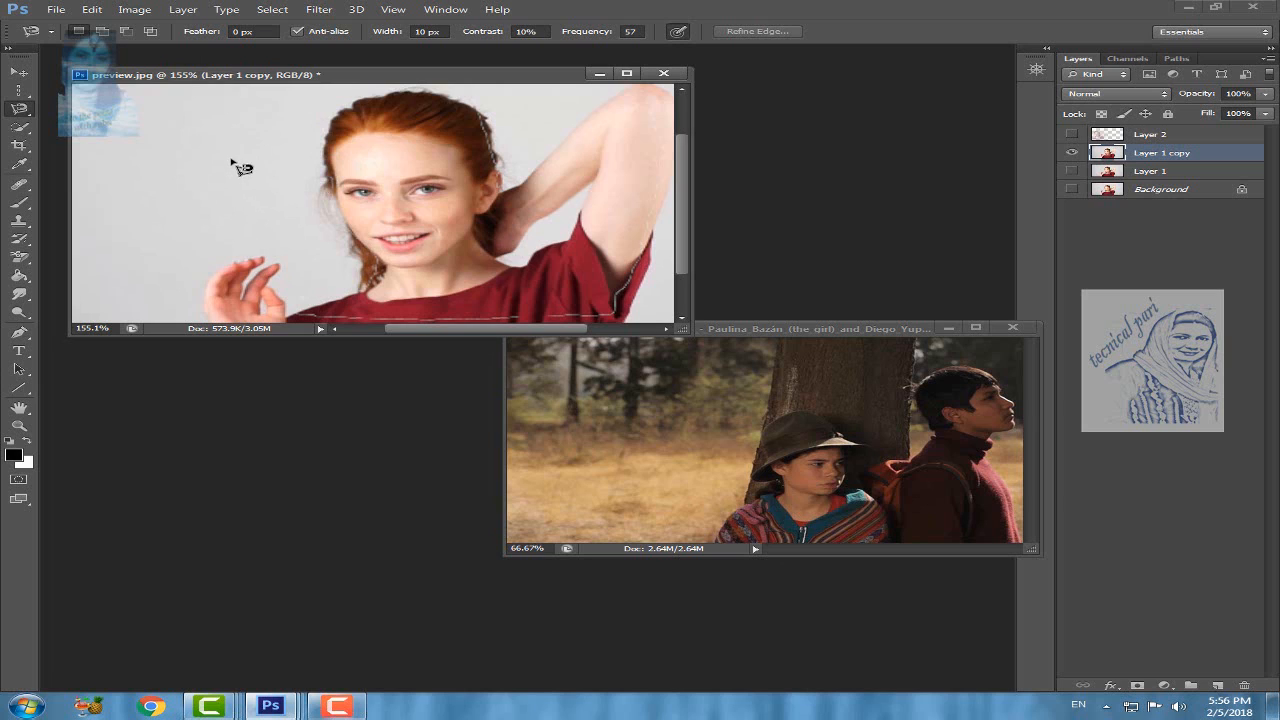
left_click(213, 318)
double_click(243, 267)
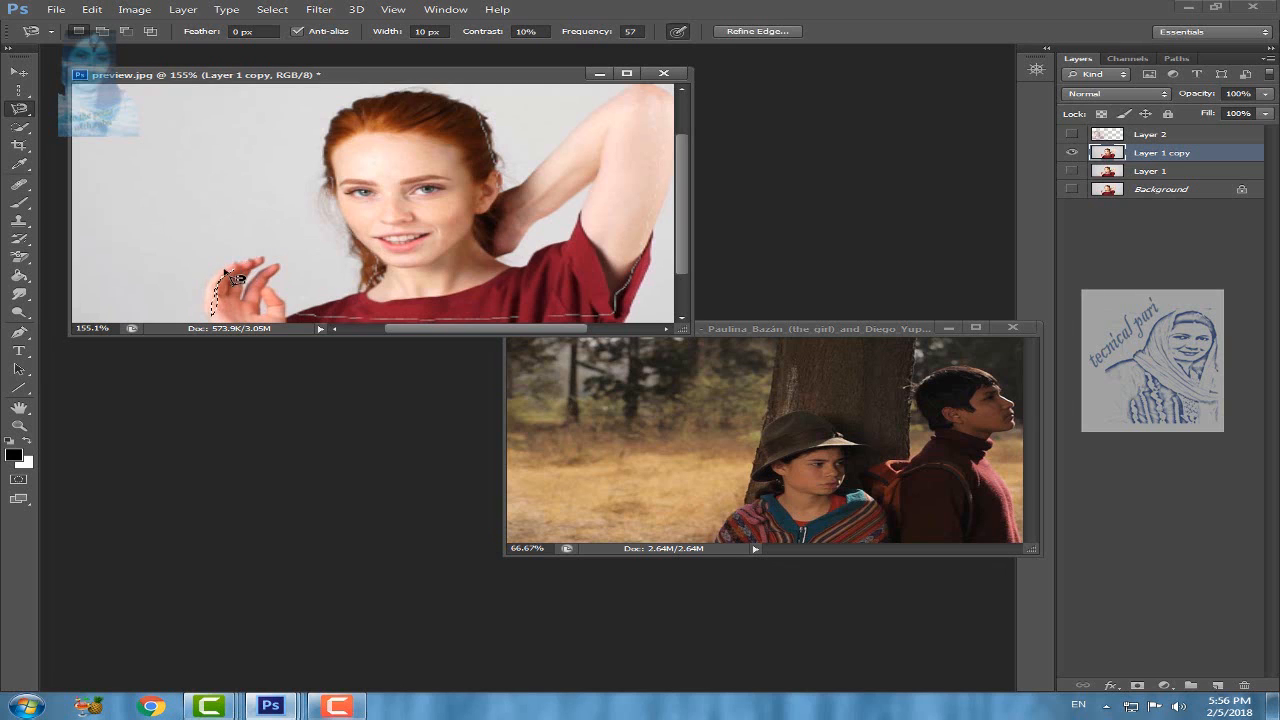
Step: Trace a Magnetic Lasso selection from the woman's hand along her shoulder, face and hair over the top of her head, and deselect
left_click(214, 314)
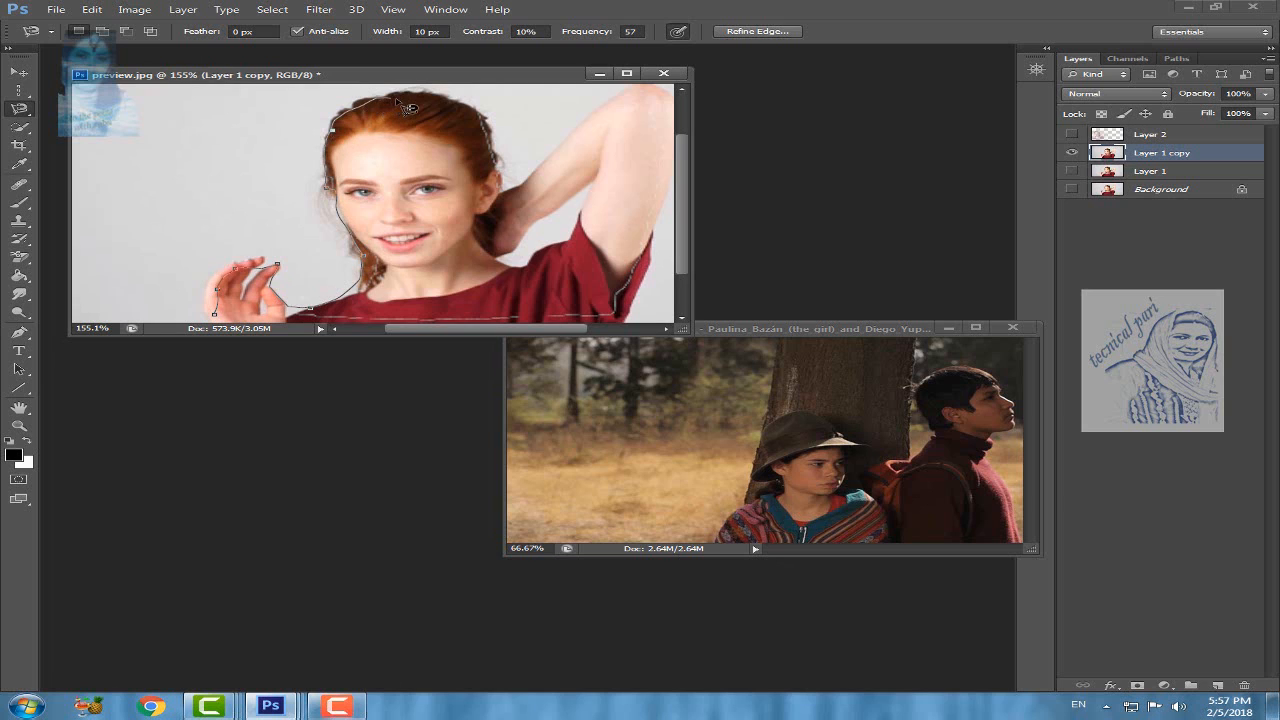
double_click(487, 120)
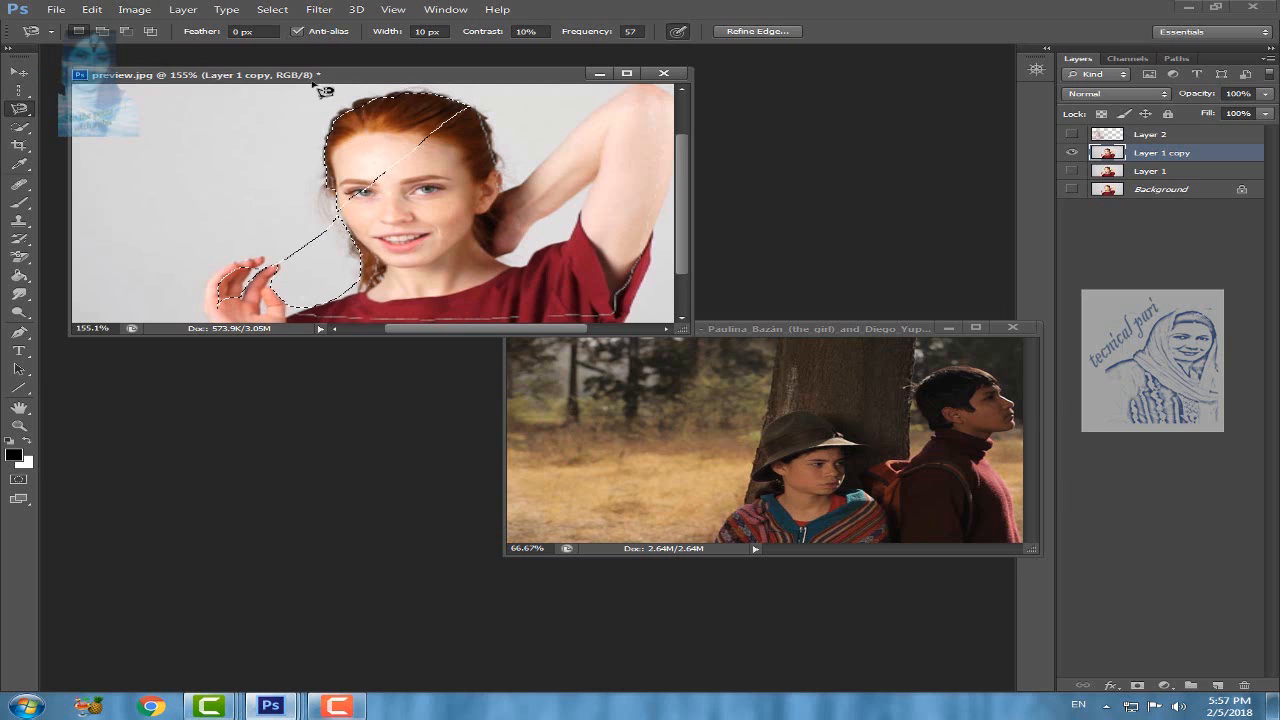
left_click(30, 134)
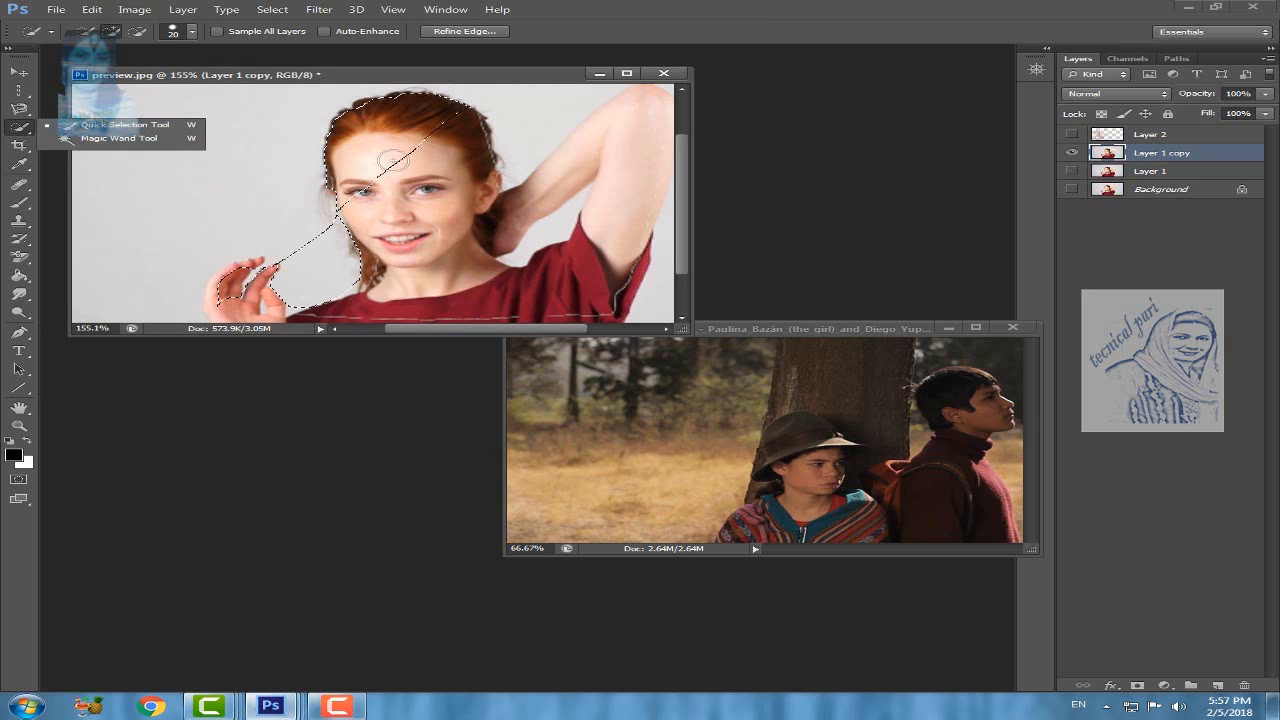
key("ctrl+d")
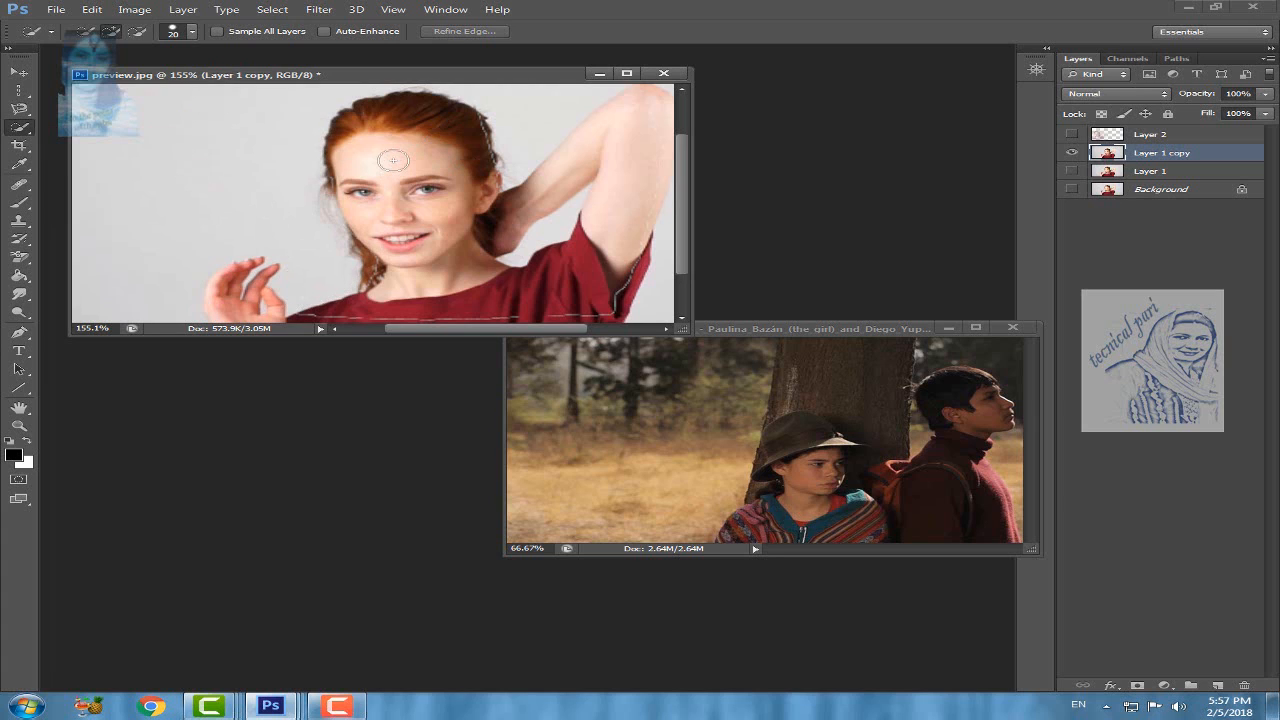
Step: Select patches of the plain background left of the woman with the Quick Selection tool, and set the tool to start a new selection
left_click(30, 130)
left_click(120, 128)
left_click(20, 73)
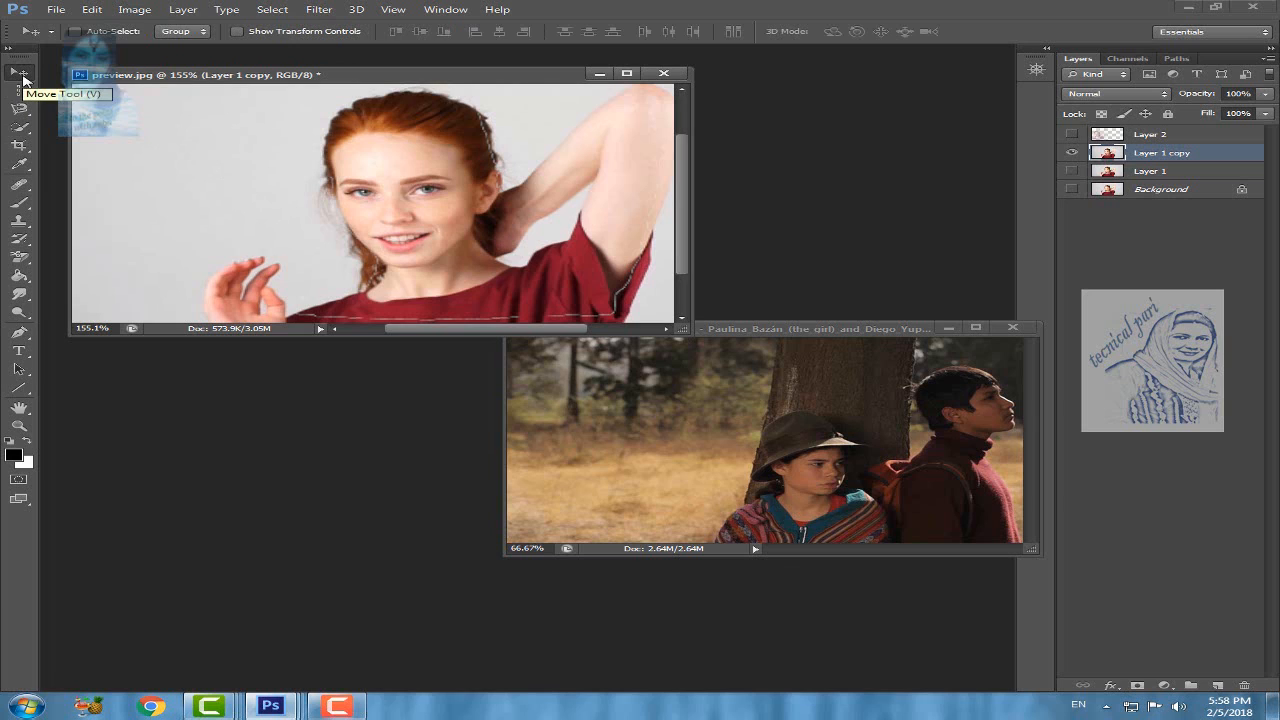
left_click(20, 127)
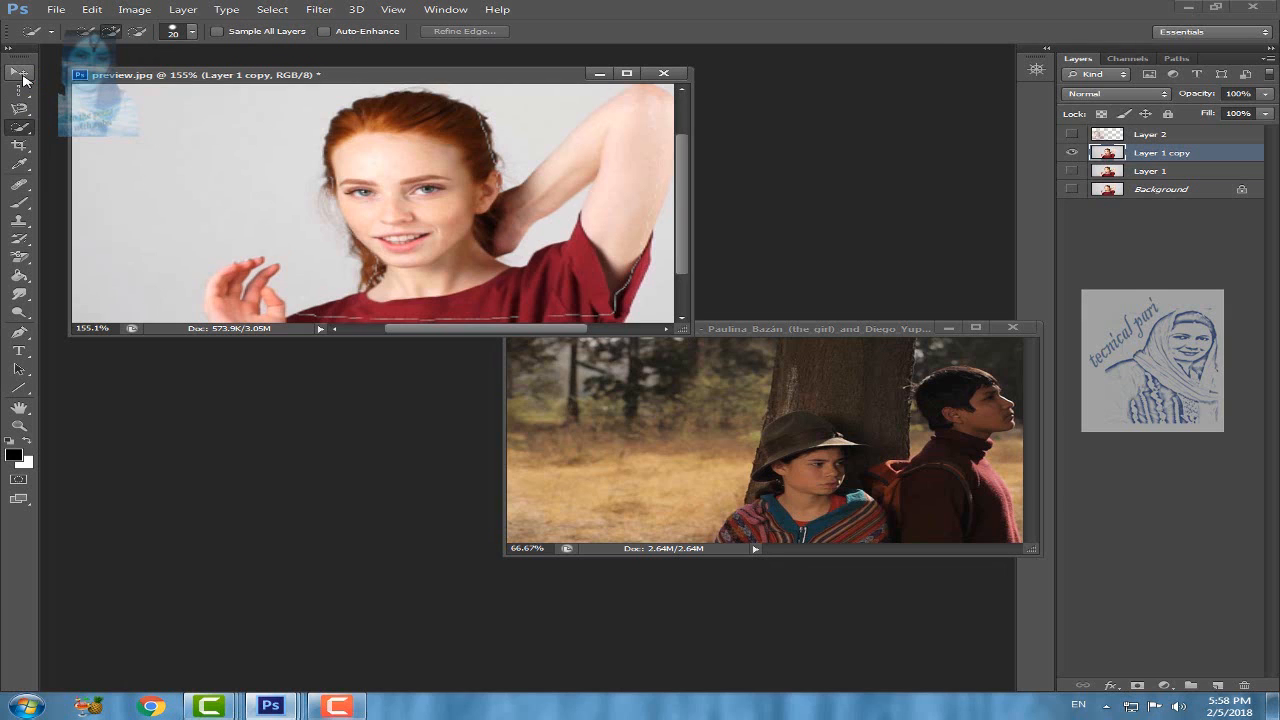
right_click(27, 133)
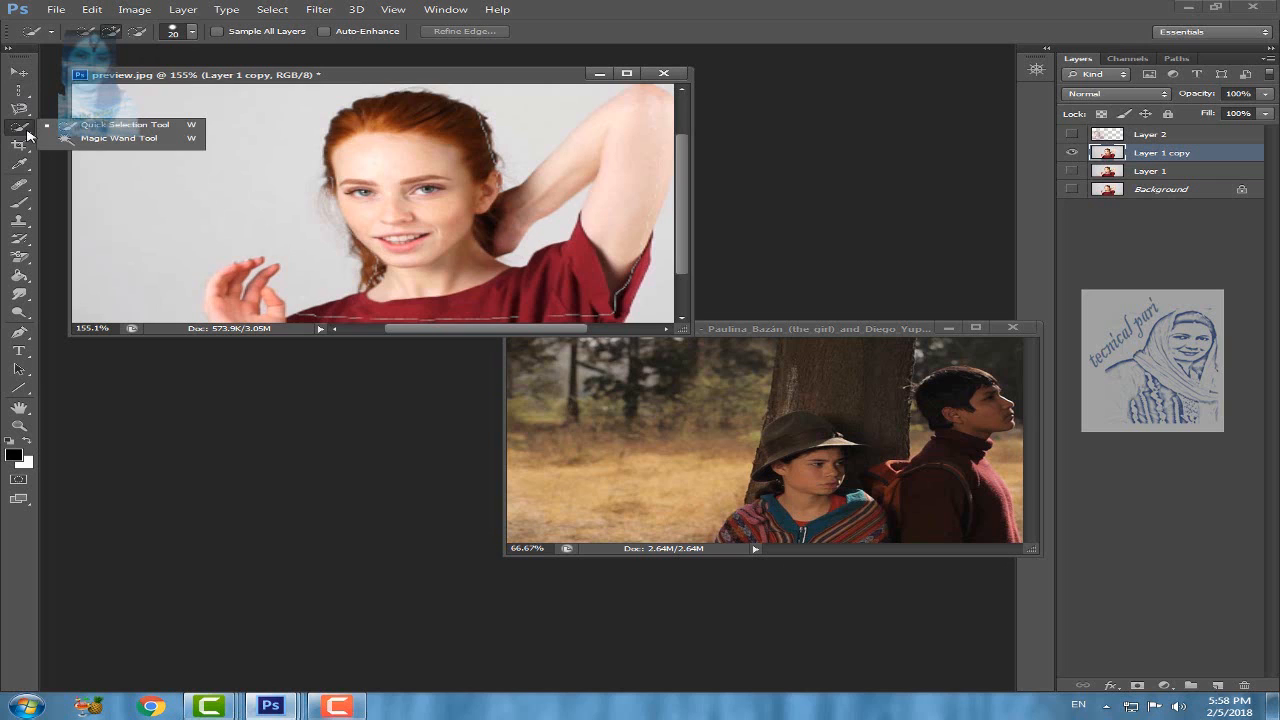
left_click(111, 127)
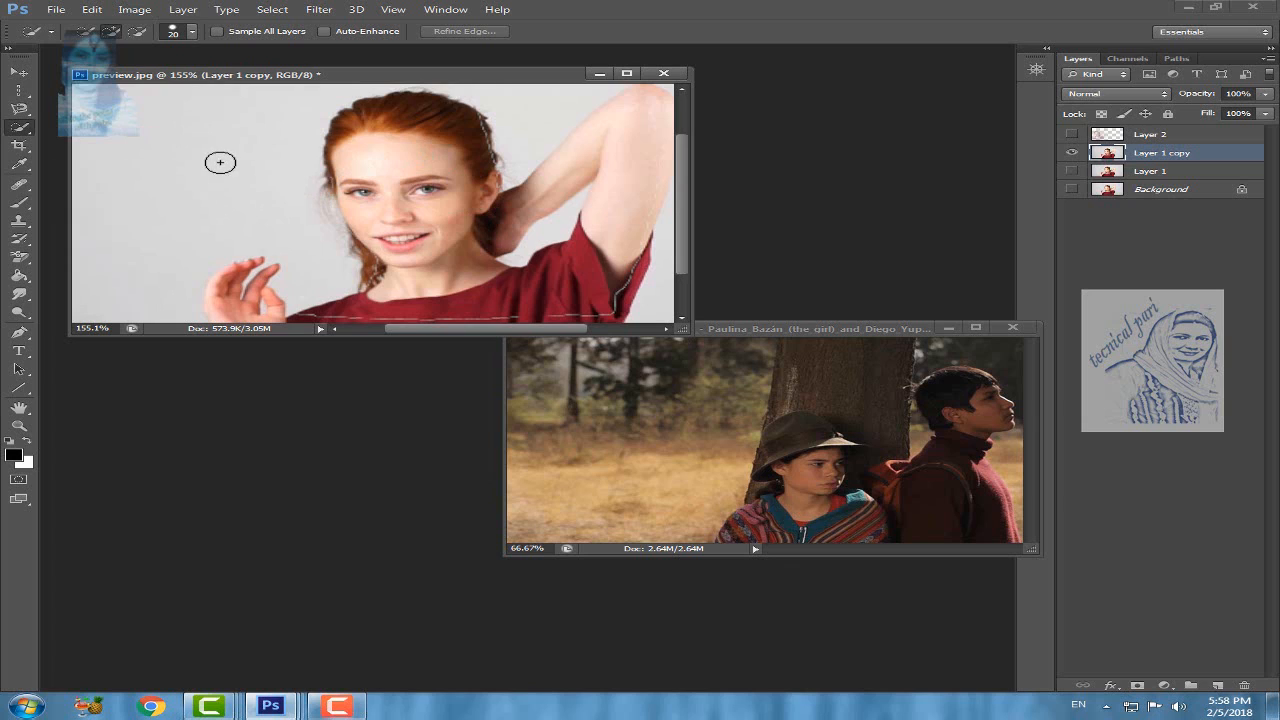
left_click(125, 141)
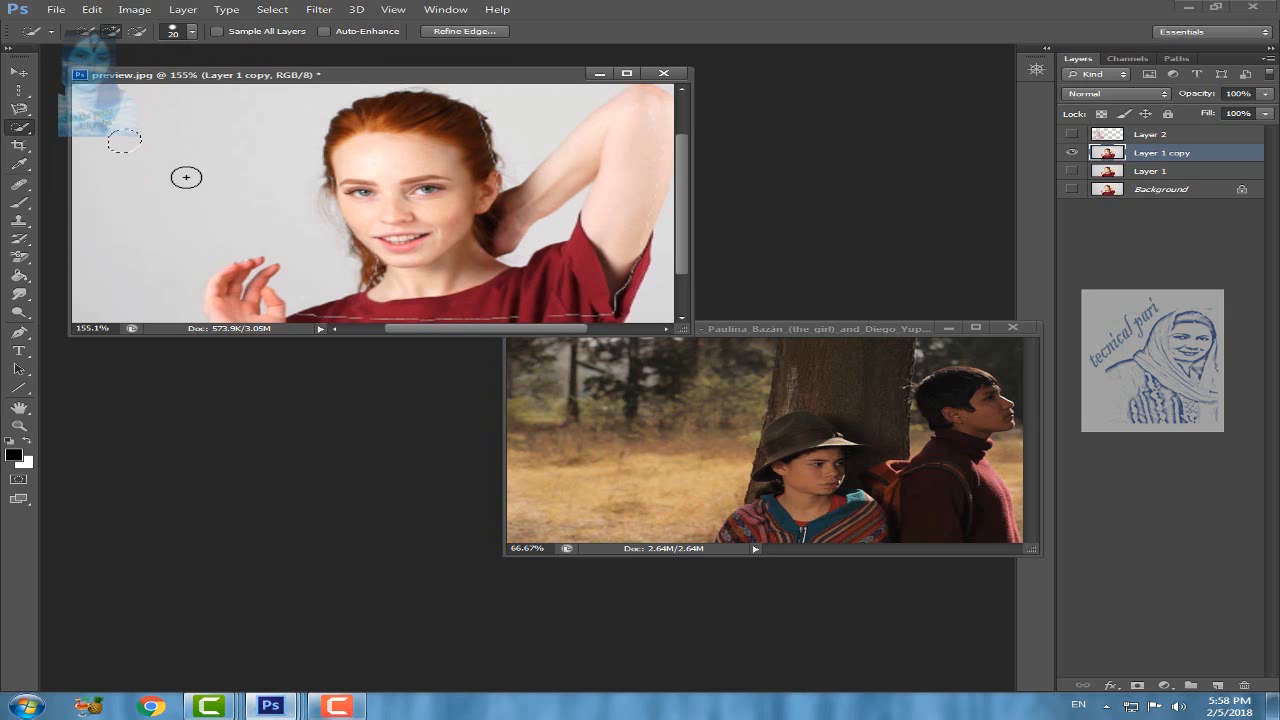
left_click(189, 178)
left_click(248, 137)
left_click(249, 193)
left_click(84, 32)
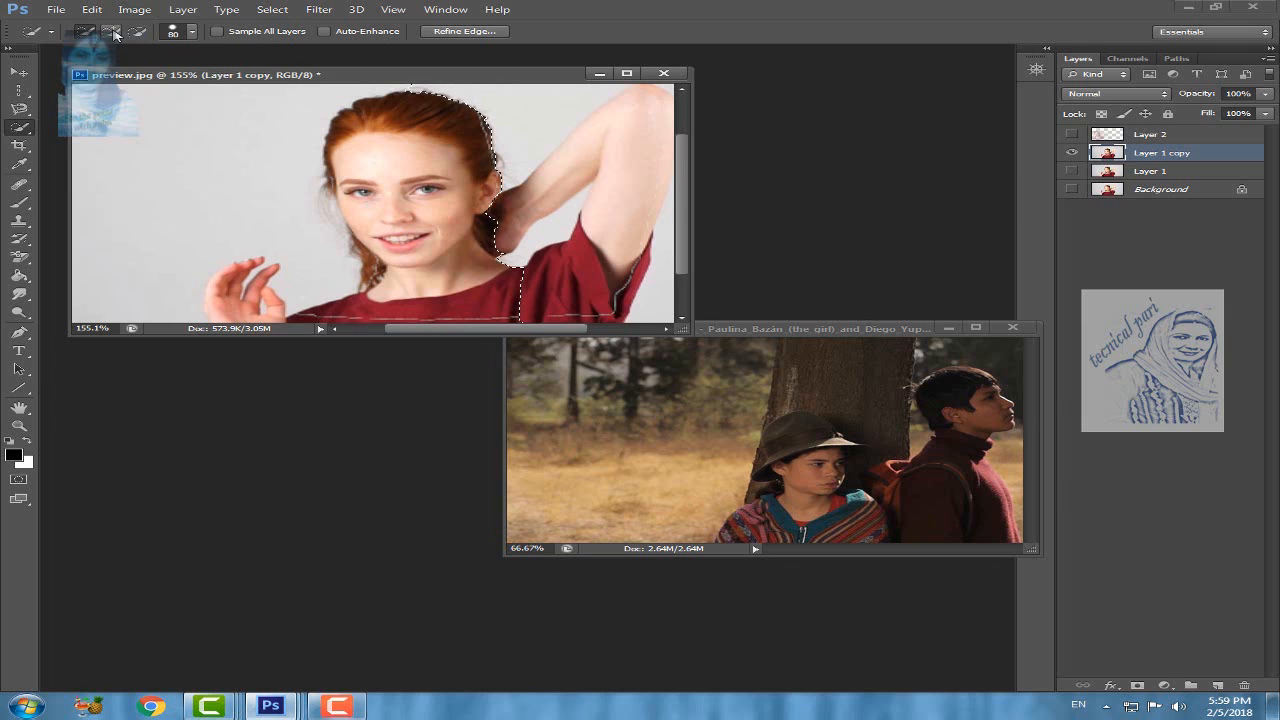
Step: Subtract the woman's face from the selection with the Quick Selection tool's subtract mode
left_click(113, 32)
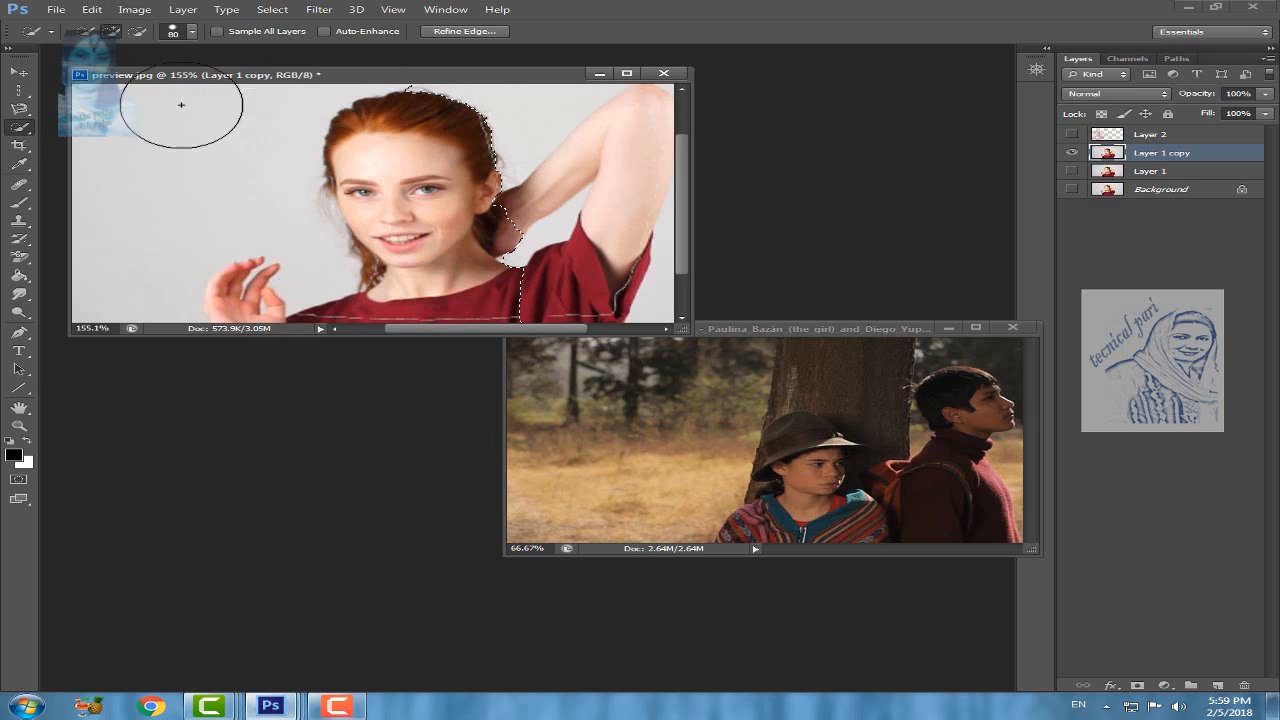
left_click(139, 36)
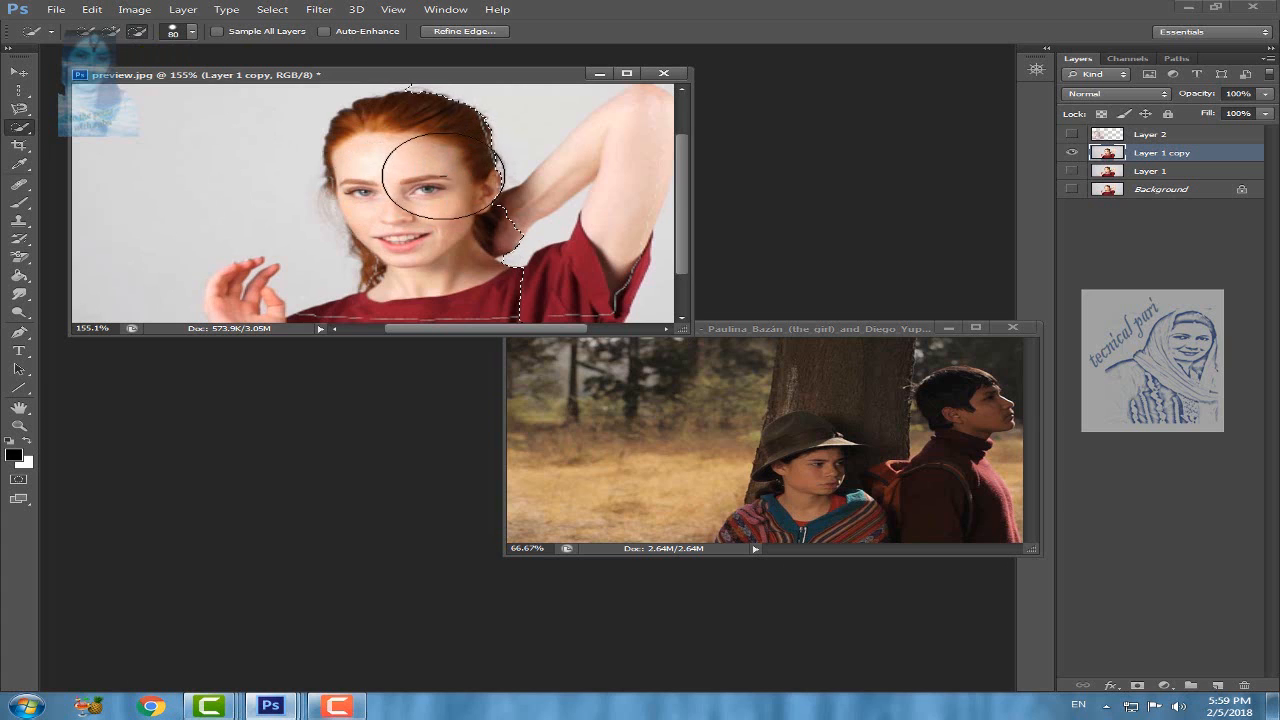
mouse_move(444, 176)
left_mouse_down()
mouse_move(414, 143)
mouse_move(438, 170)
mouse_move(414, 187)
mouse_move(414, 231)
left_mouse_up()
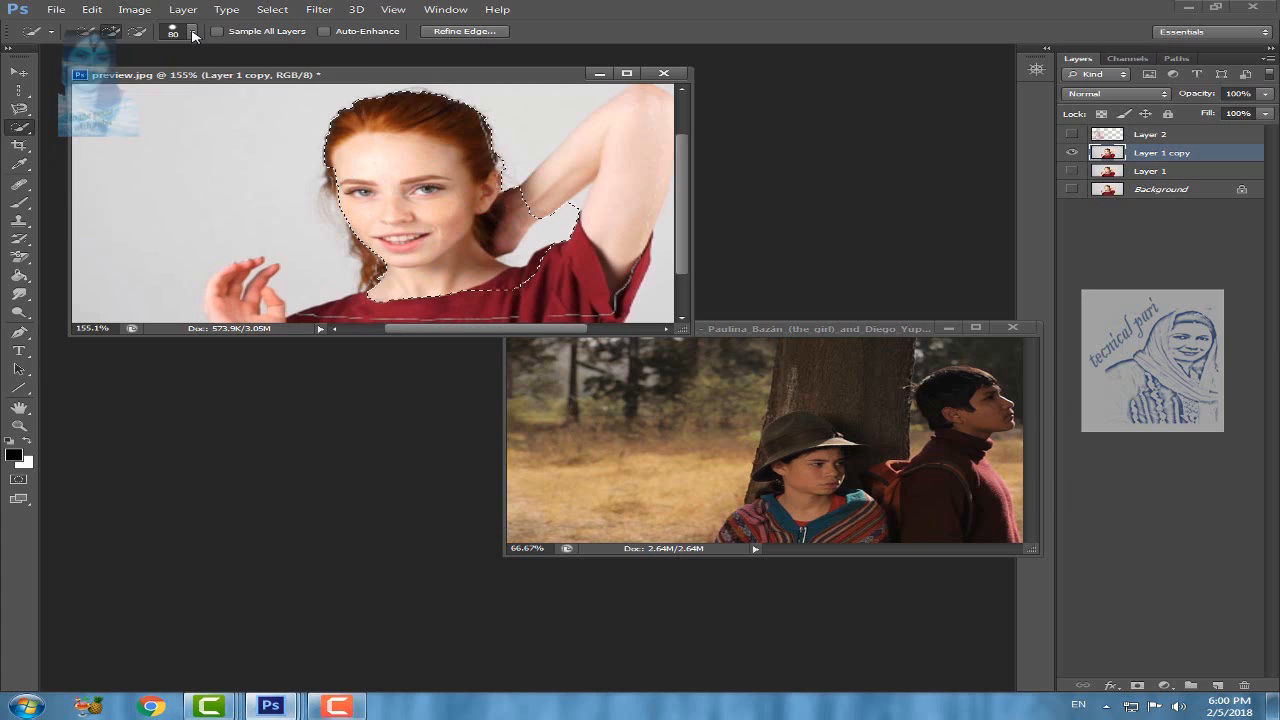
Step: Adjust the hardness in the Quick Selection brush settings, and clear the selection
left_click(193, 33)
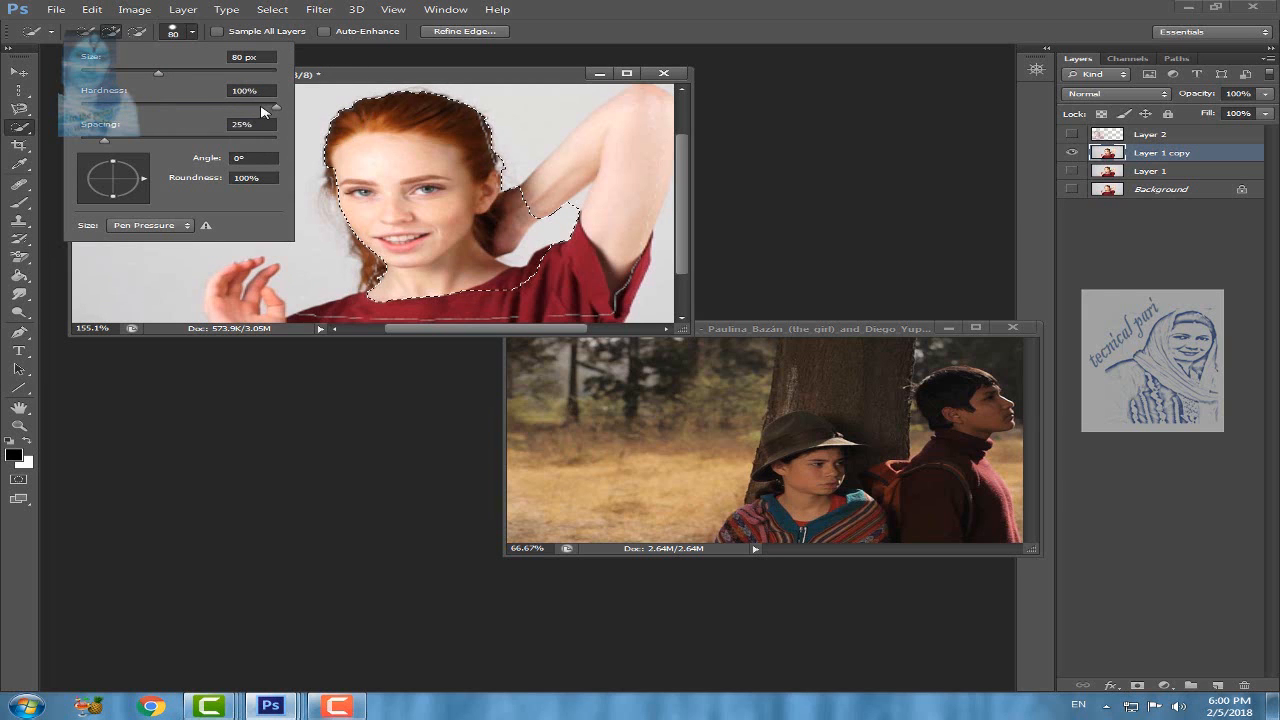
left_click_drag(276, 108, 262, 109)
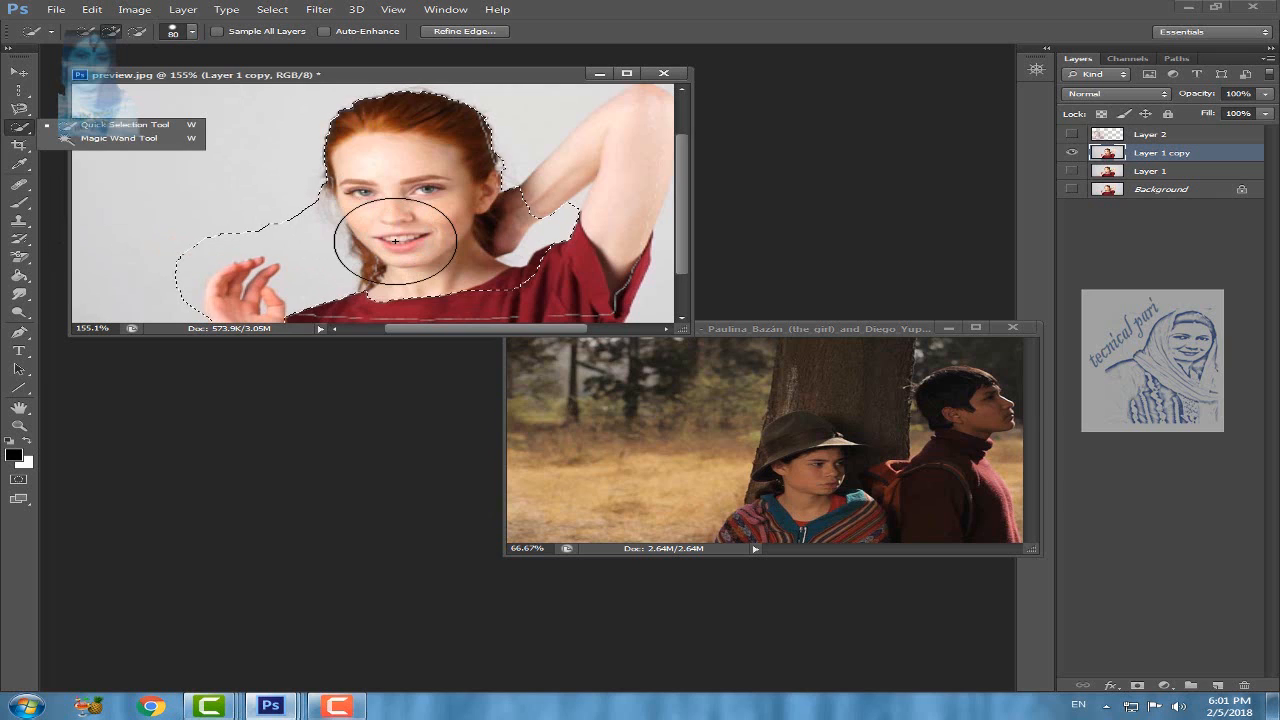
key("ctrl+d")
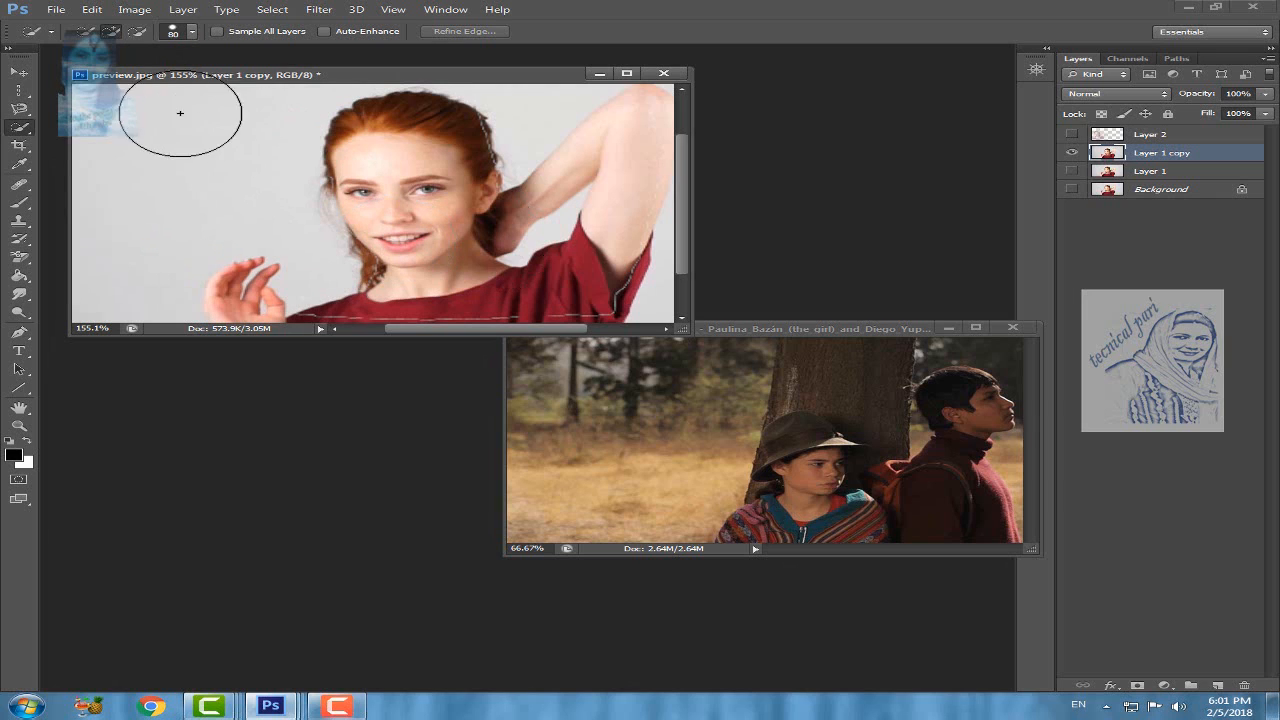
Step: Use the Magic Wand tool to select the woman's red shirt and, separately, the plain background, deselecting after each
left_click(30, 134)
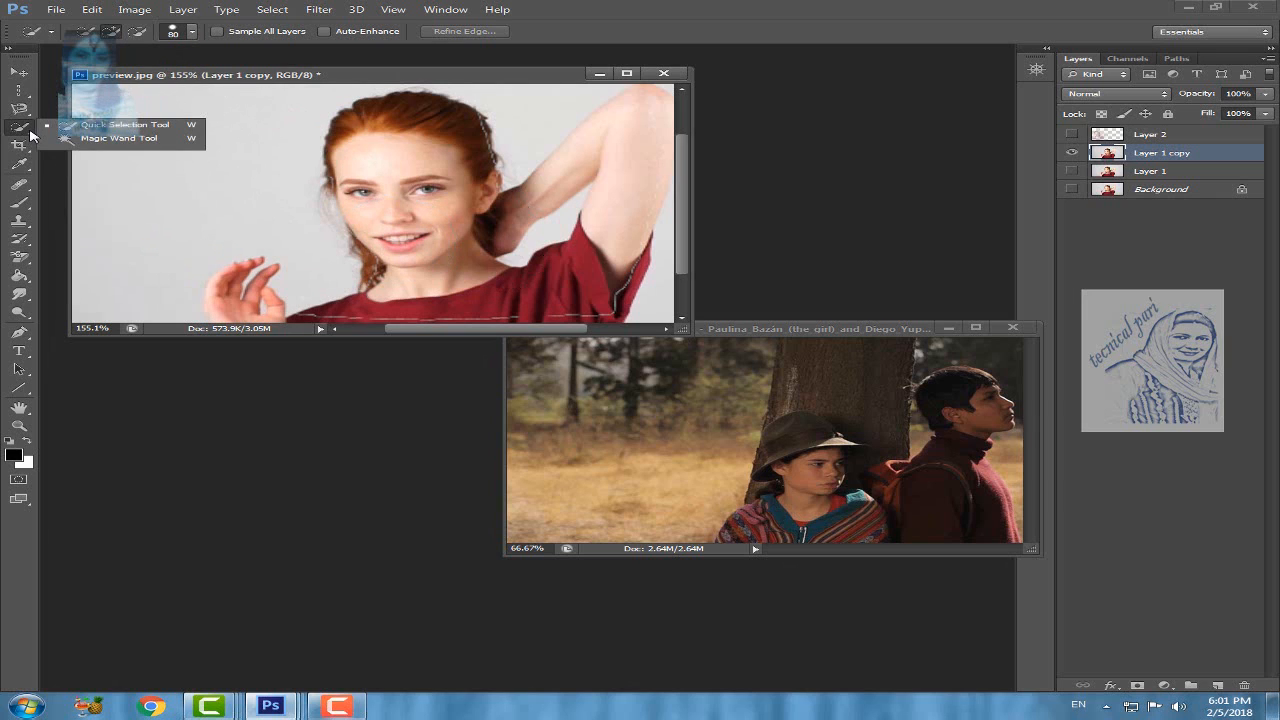
left_click(124, 139)
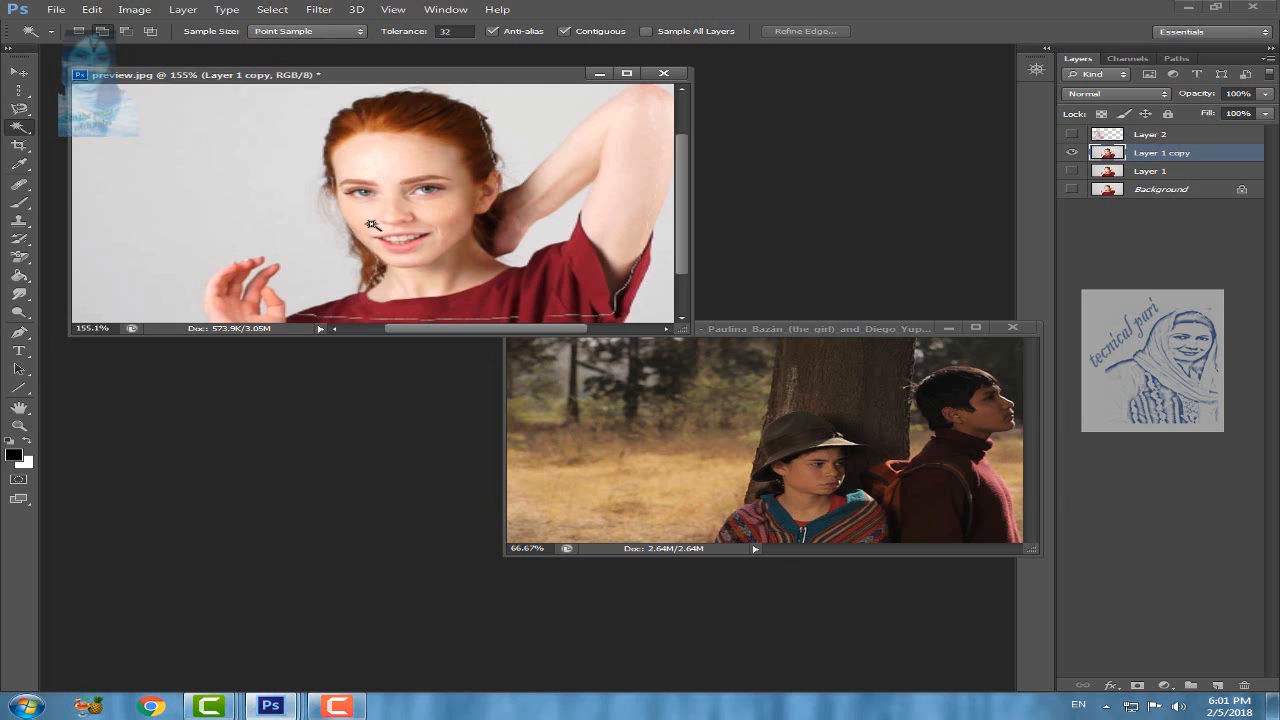
left_click(503, 309)
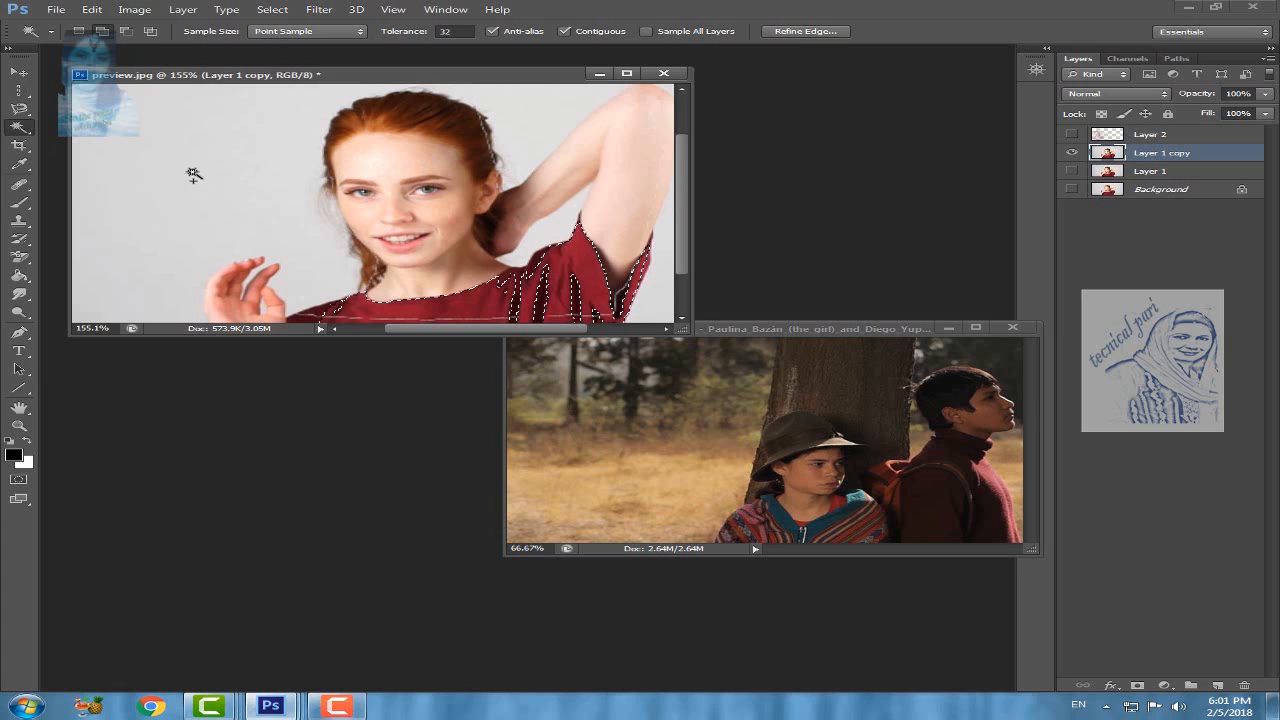
key("ctrl+d")
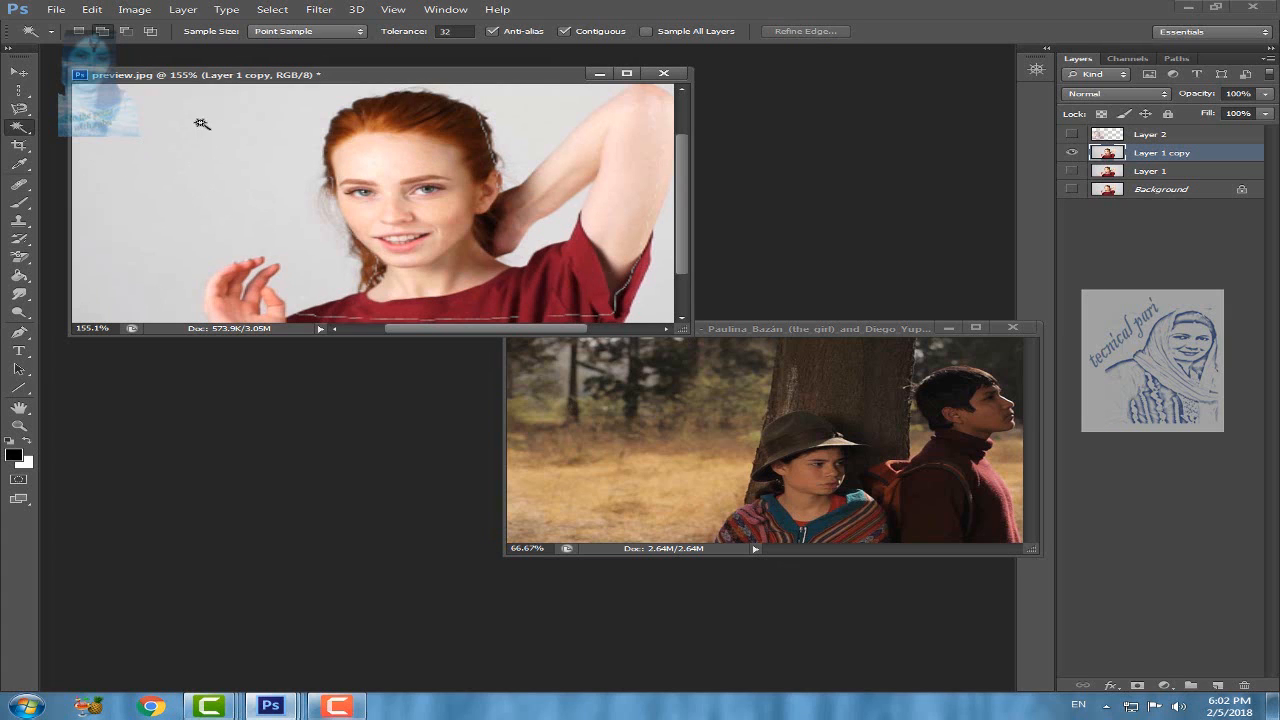
left_click(158, 138)
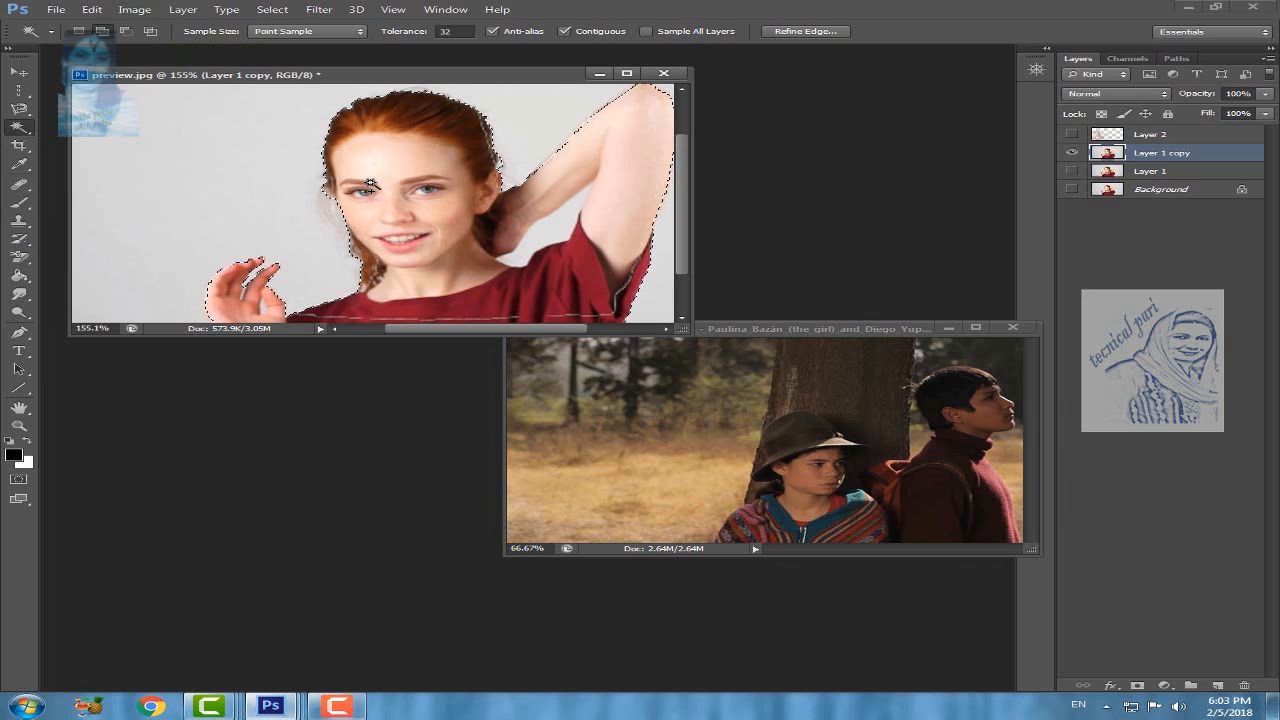
key("ctrl+d")
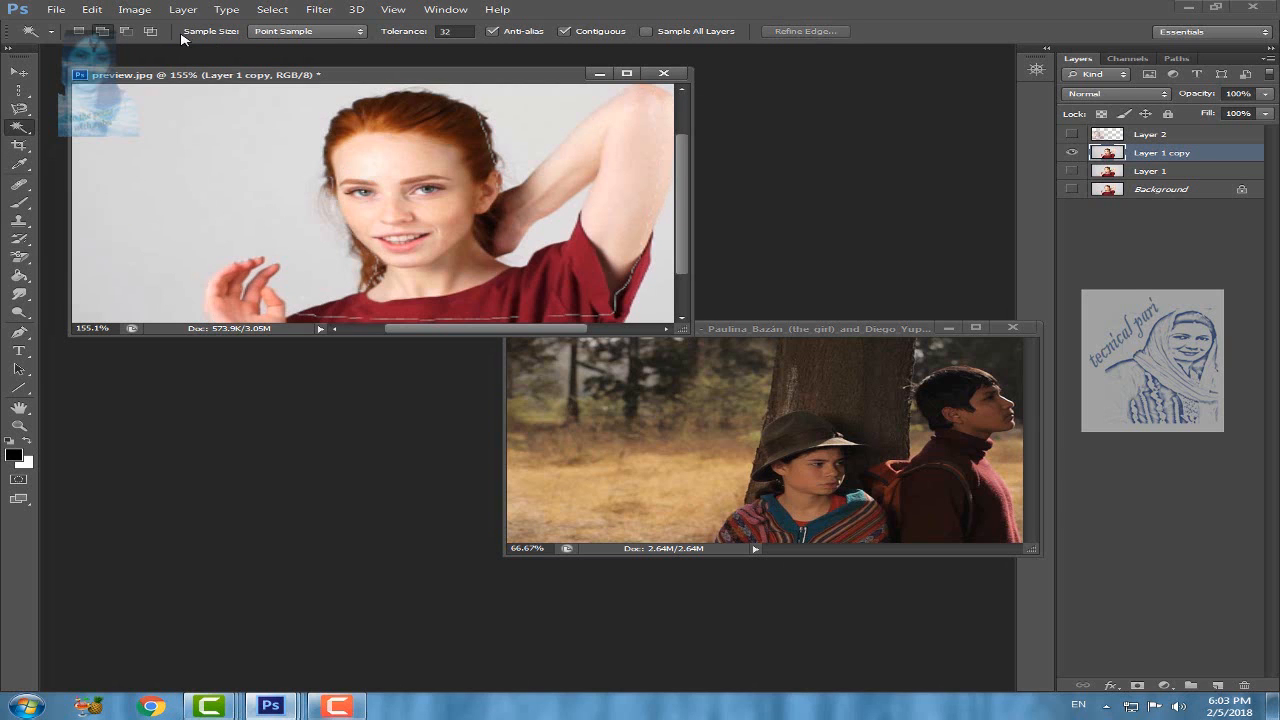
Step: Draw a 4 x 3 crop frame around the woman's hand with the Crop tool and enlarge it slightly
left_click(26, 151)
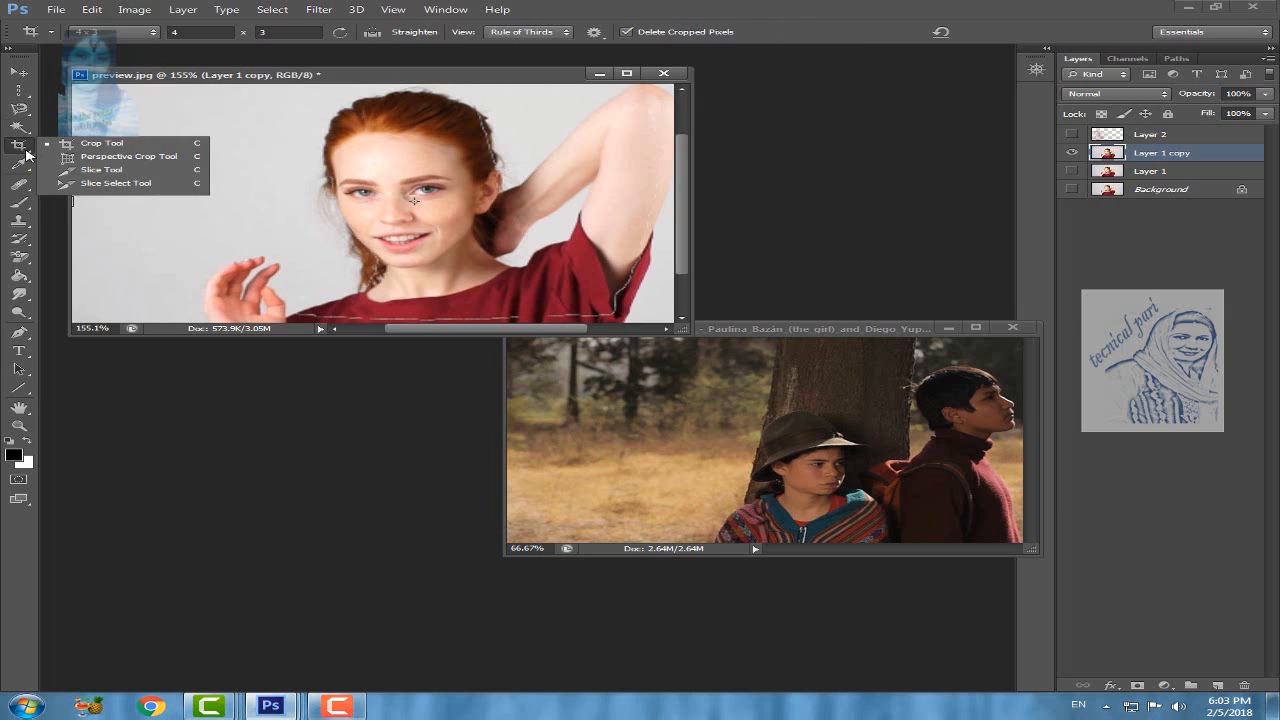
left_click(110, 148)
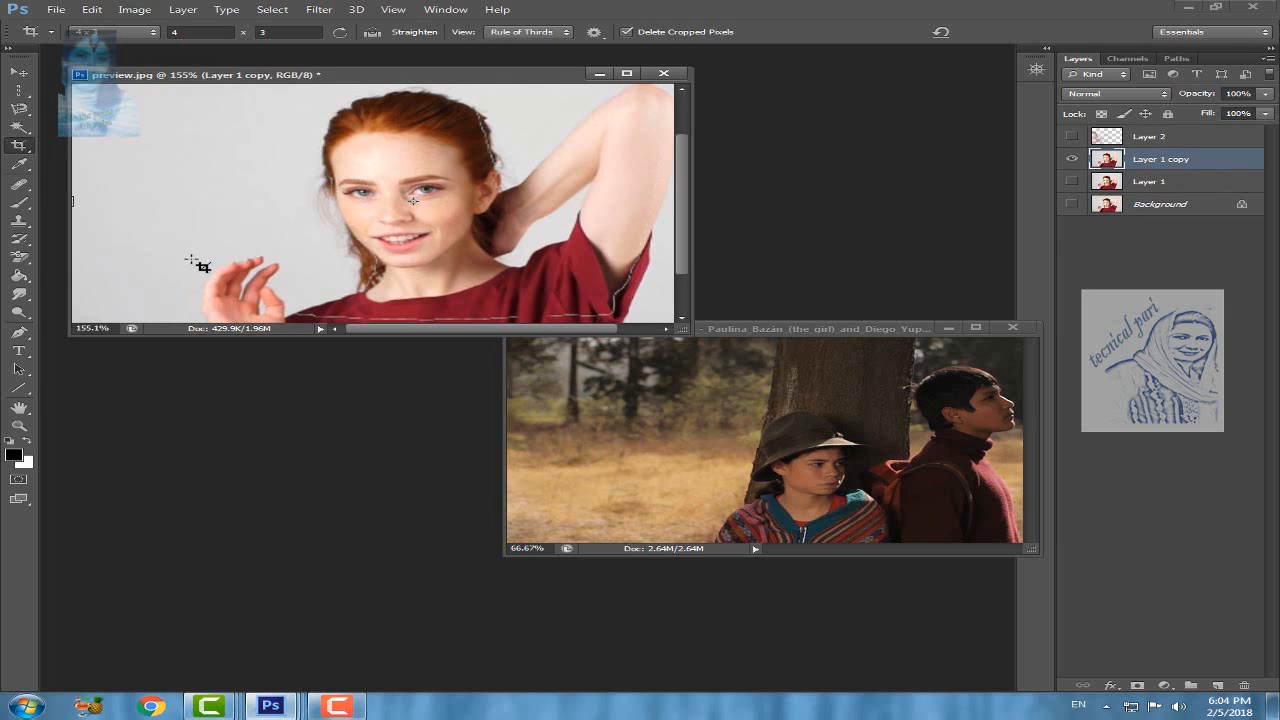
left_click_drag(199, 247, 345, 388)
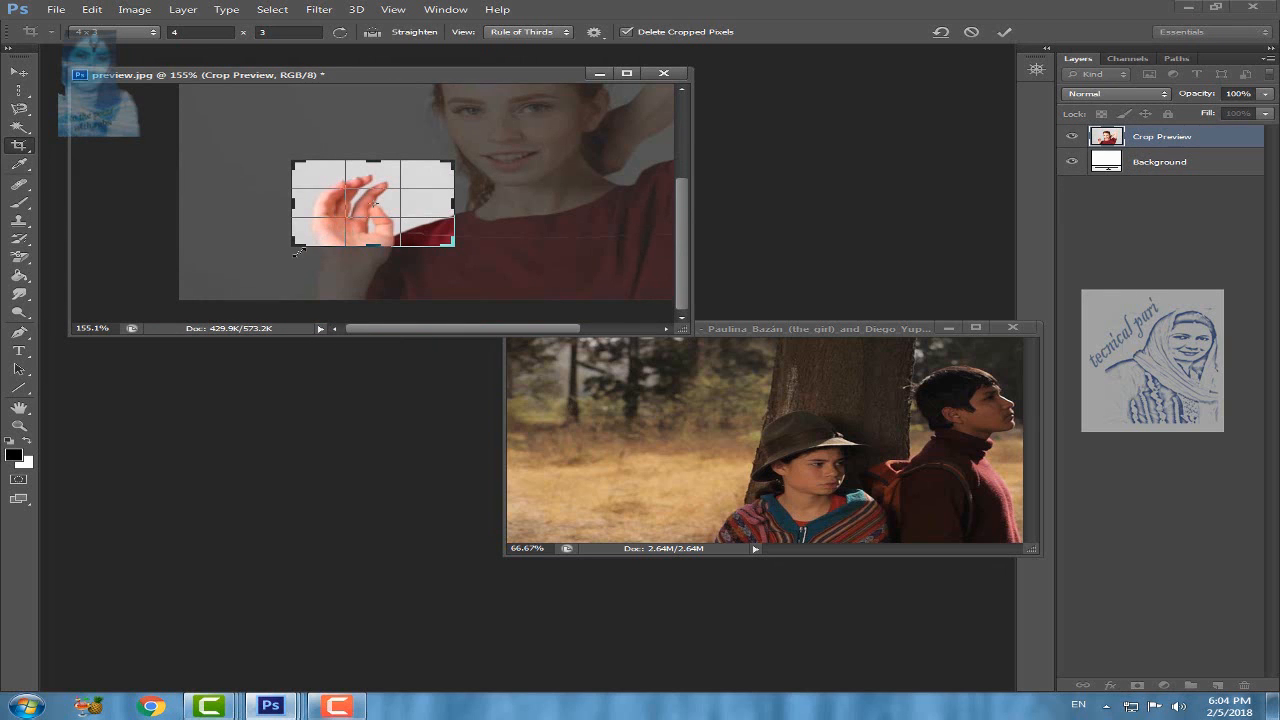
left_click_drag(298, 241, 281, 254)
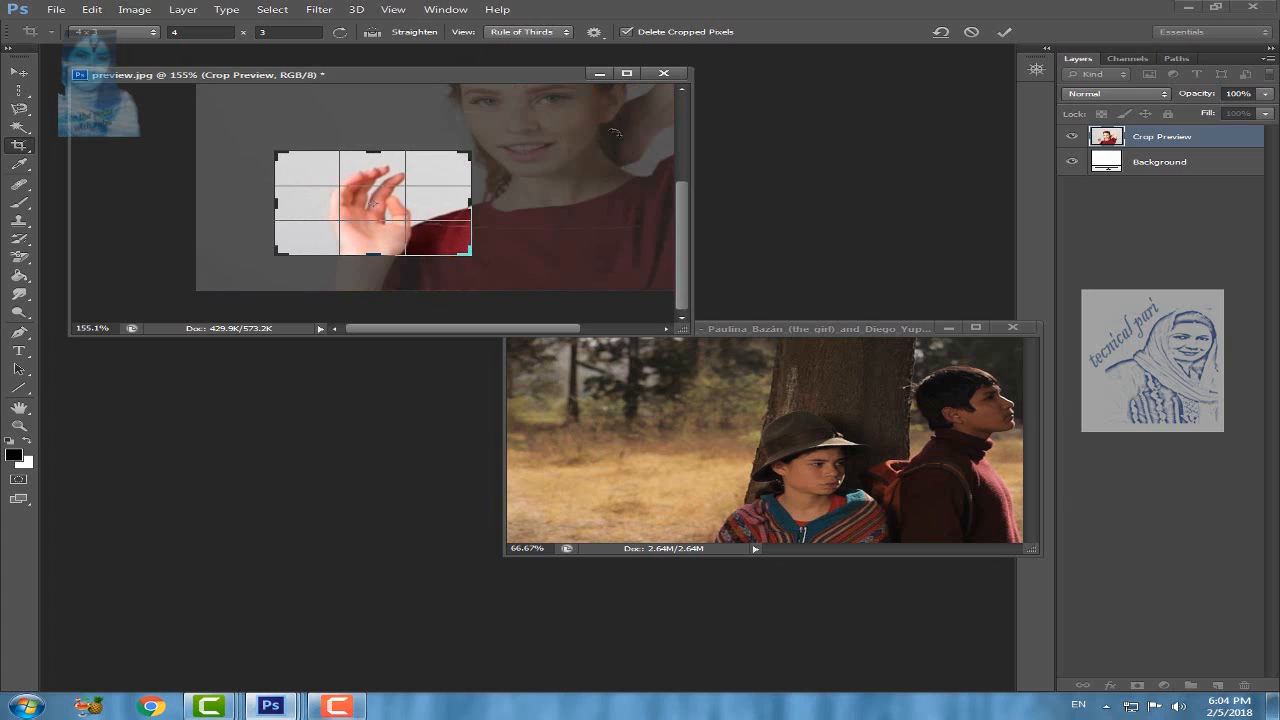
Step: Change the crop frame's ratio to 1 x 1 (Square), 4 x 5 (8 x 10) and finally 8.5 x 11
right_click(375, 205)
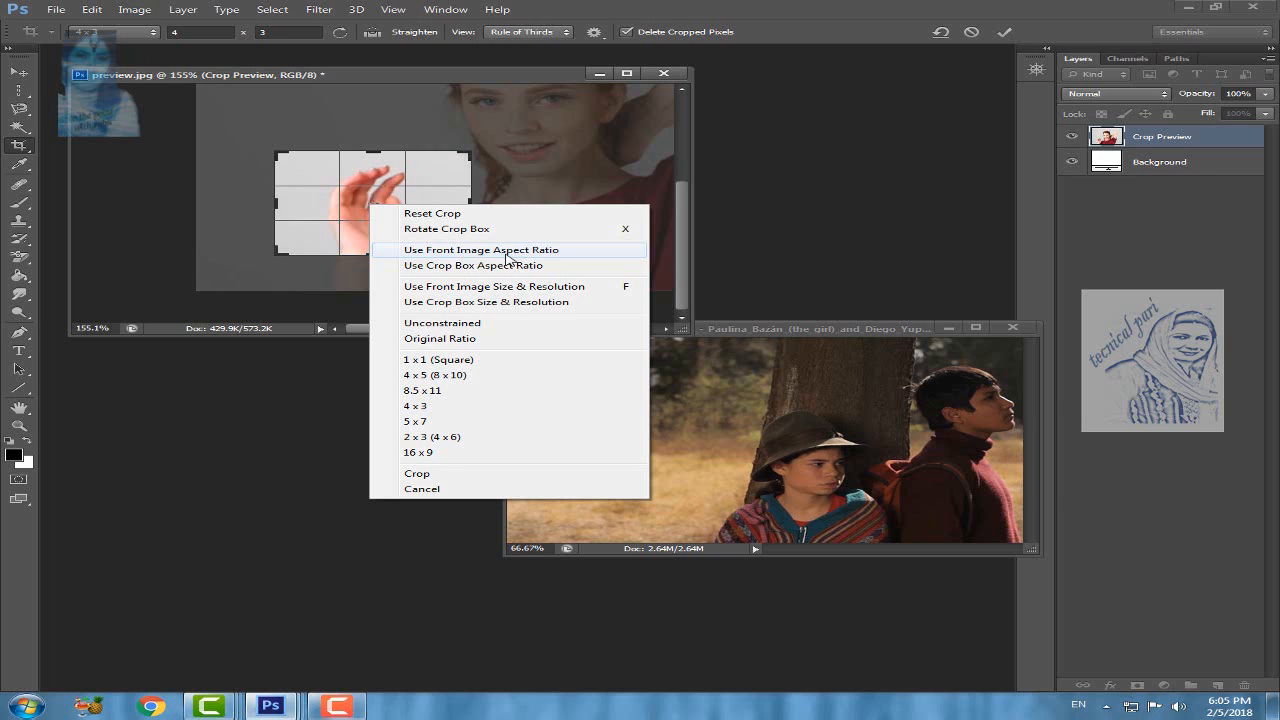
left_click(425, 360)
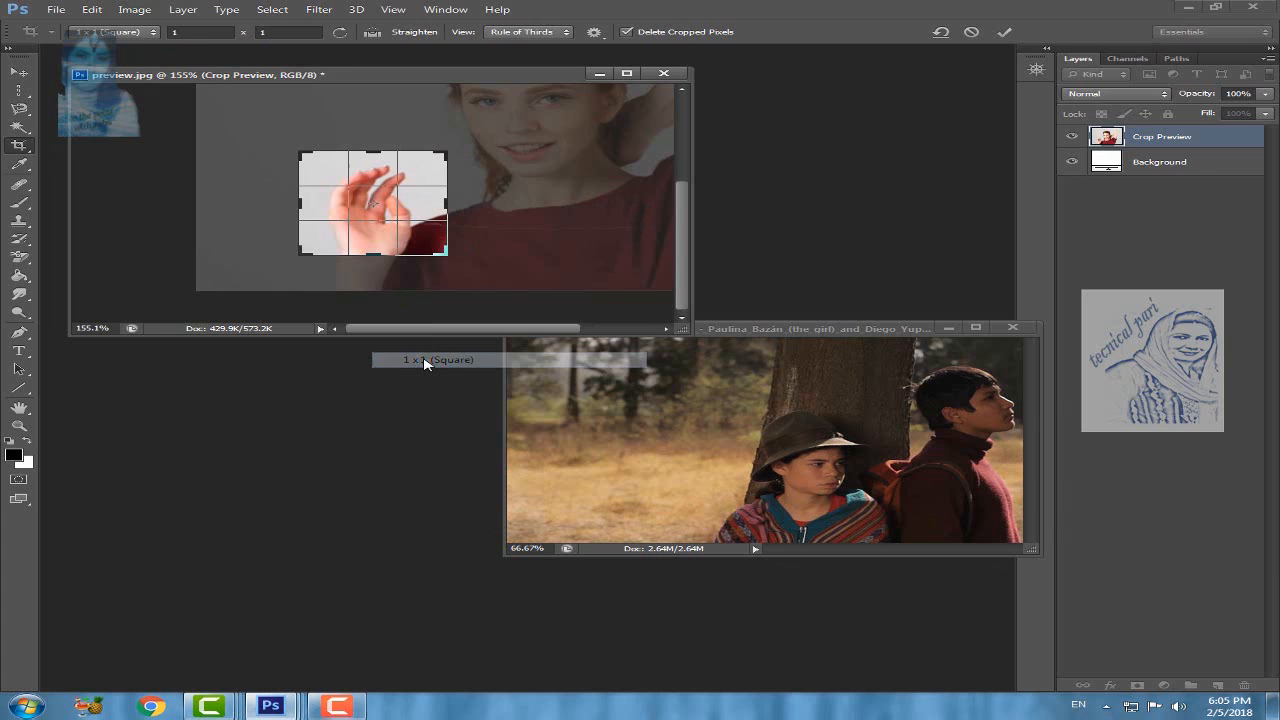
right_click(406, 258)
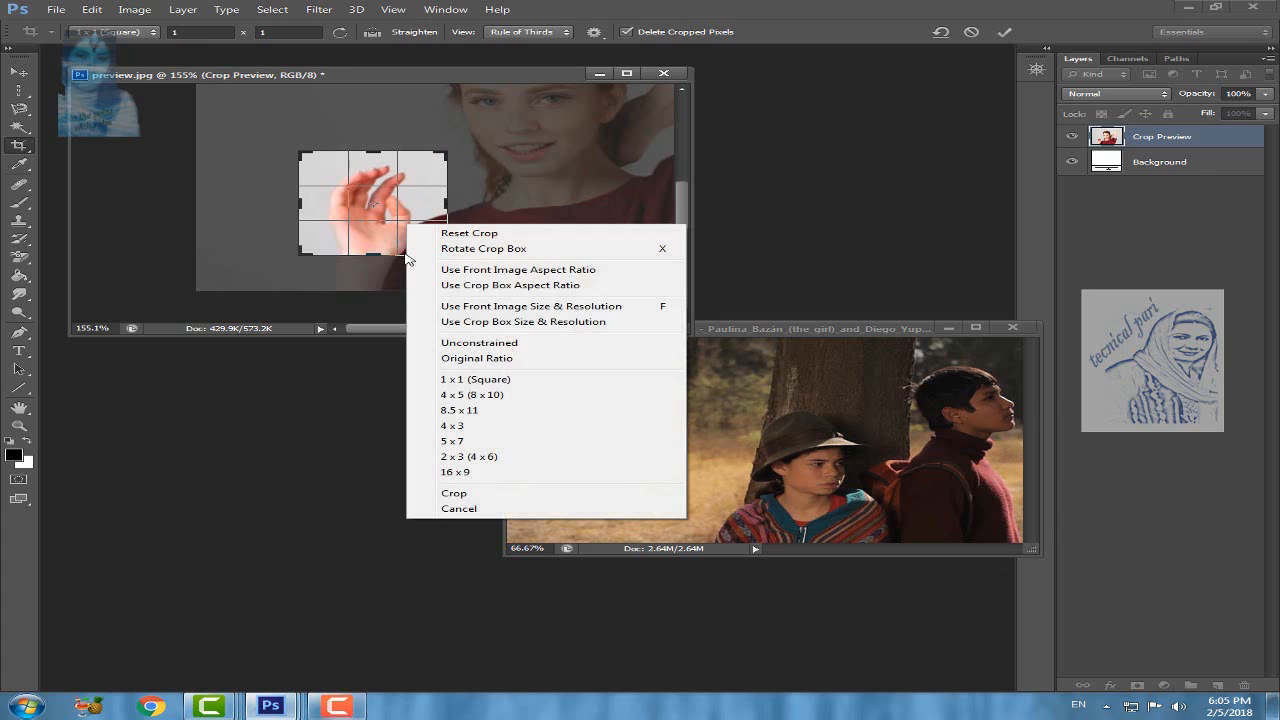
left_click(466, 395)
right_click(395, 205)
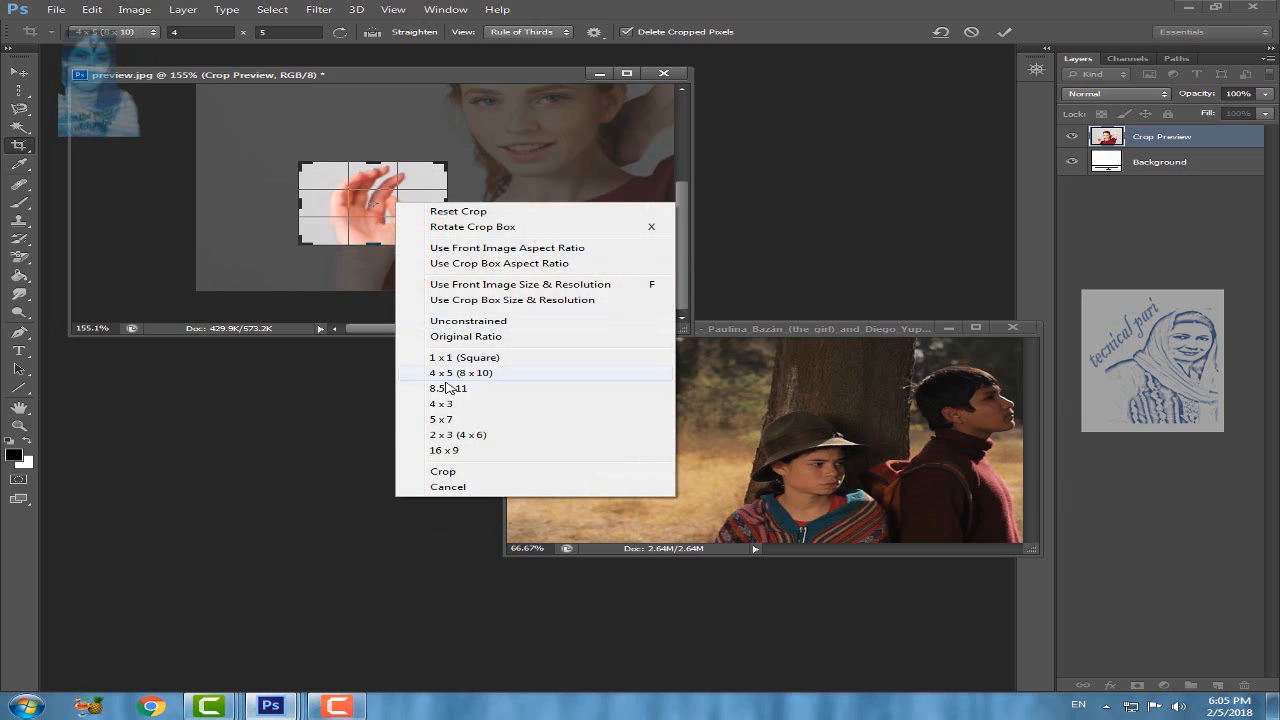
left_click(446, 389)
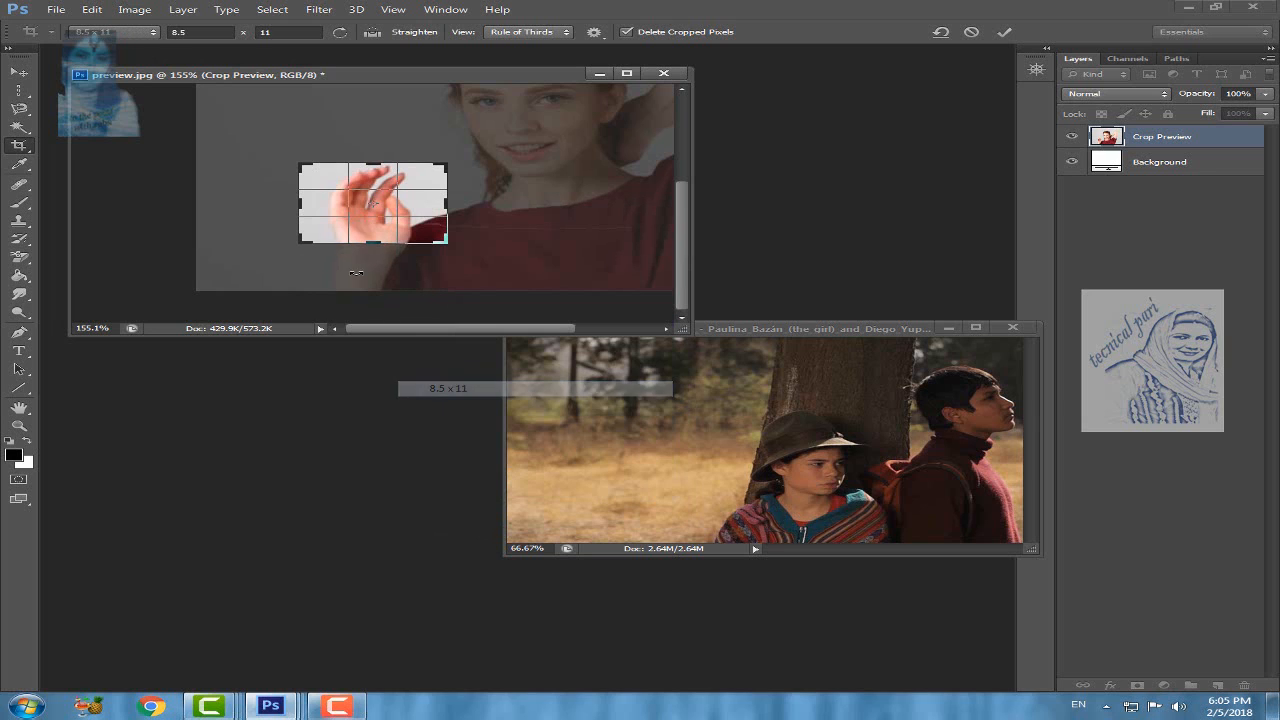
Step: Apply the 8.5 x 11 crop around the hand, and undo it
right_click(410, 204)
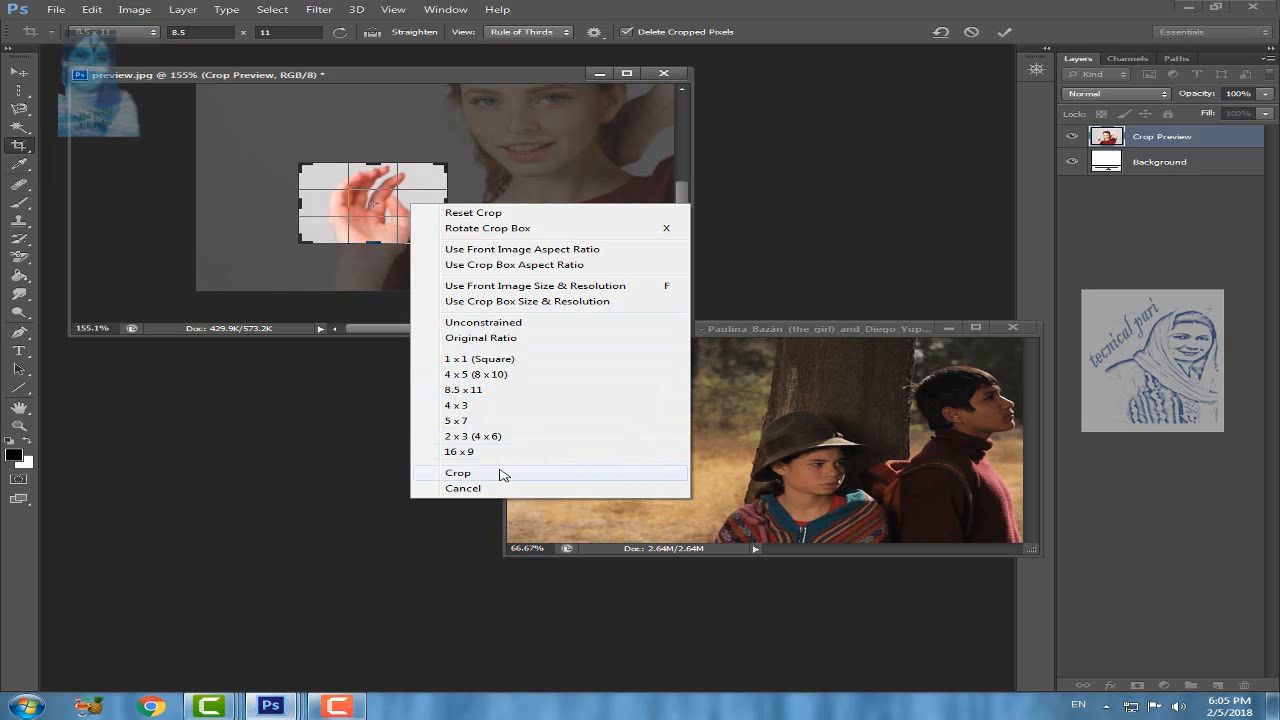
left_click(470, 477)
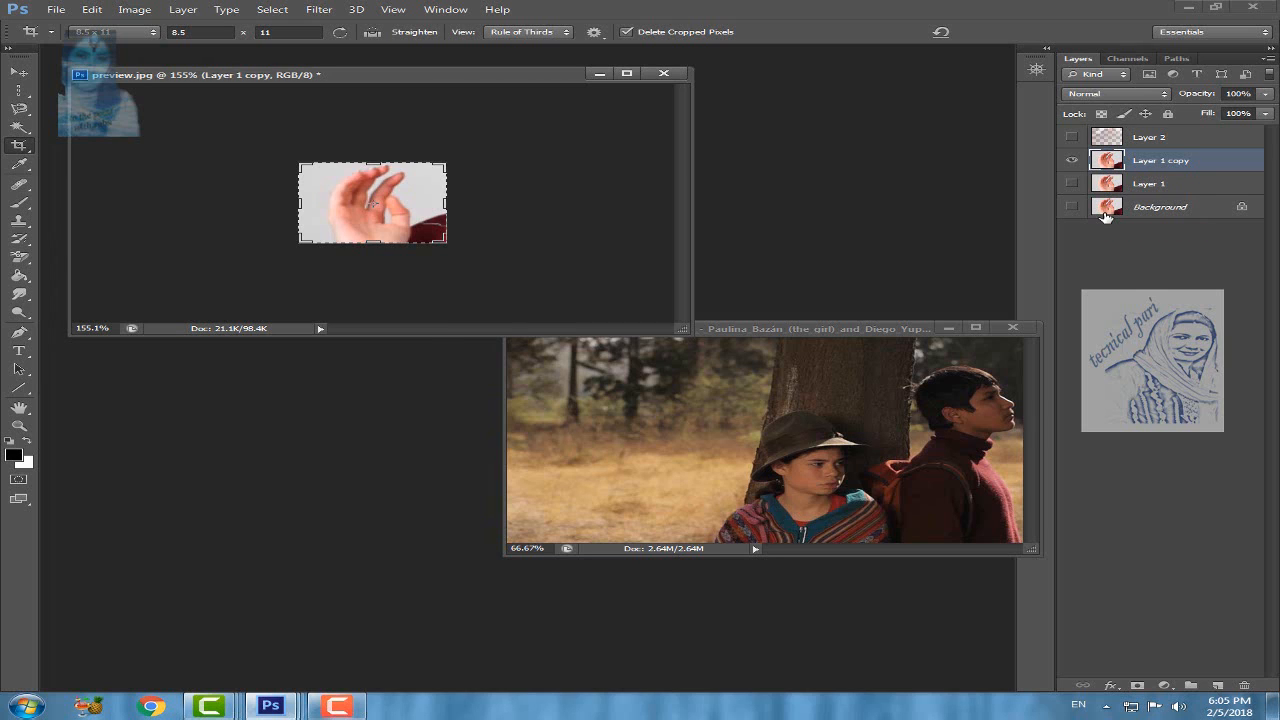
key("ctrl+z")
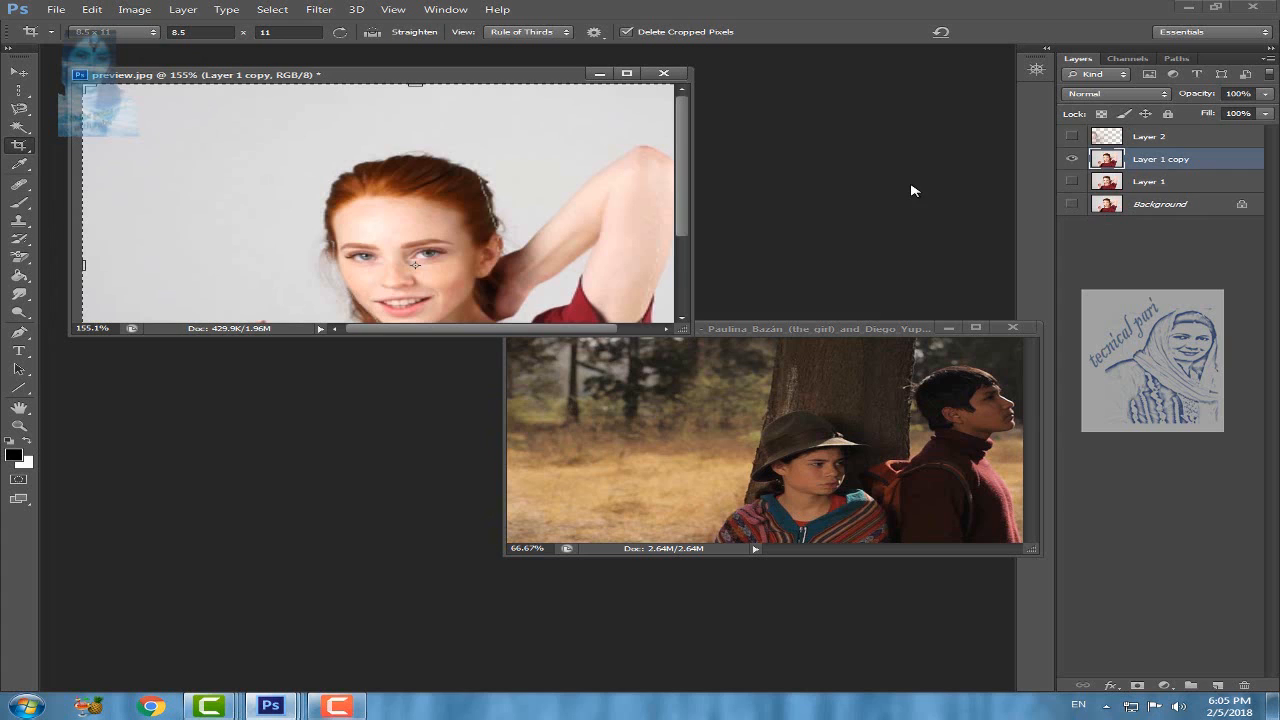
Step: Draw a Perspective Crop frame around the woman's head, from the background beside her hair to her raised arm's sleeve
left_click_drag(684, 132, 684, 146)
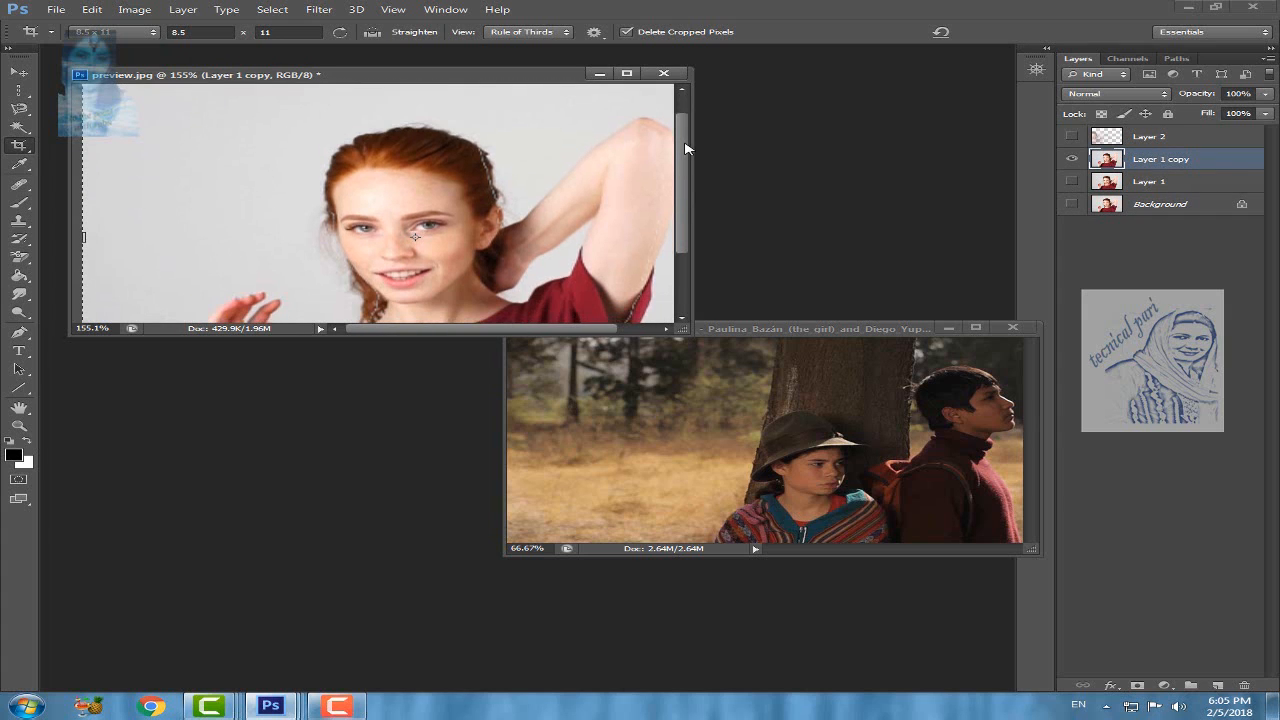
right_click(25, 148)
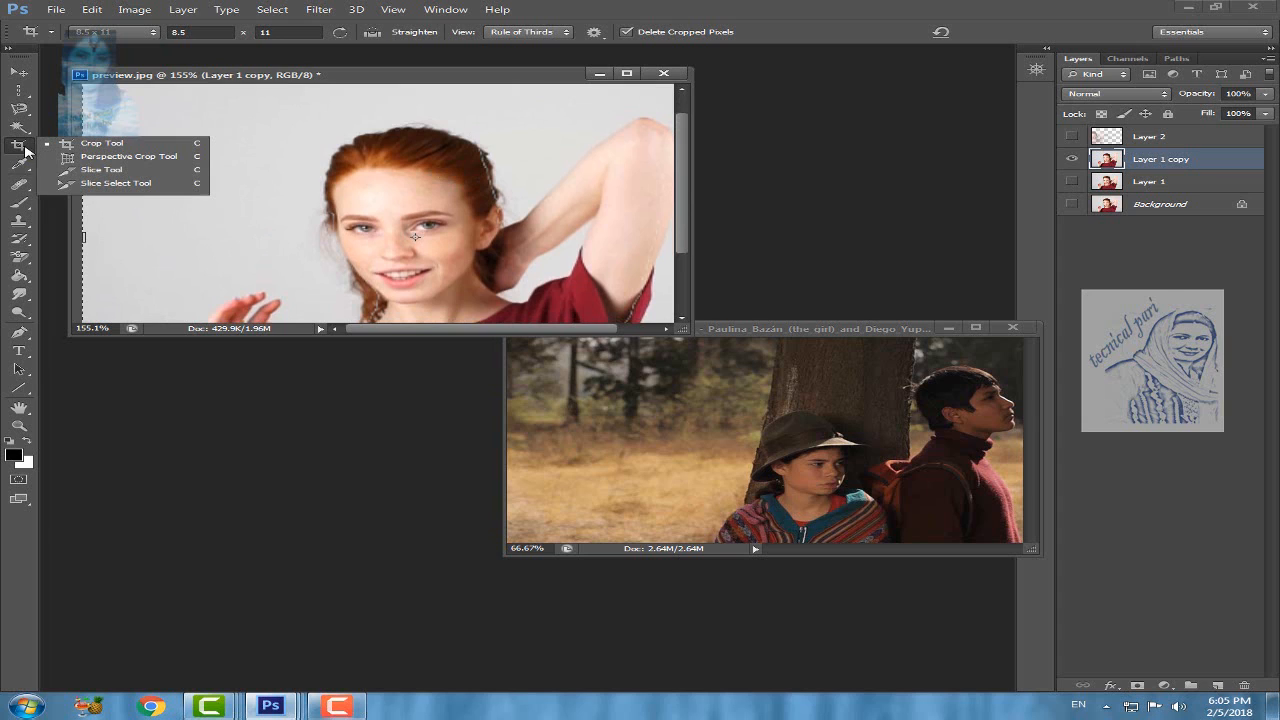
left_click(138, 160)
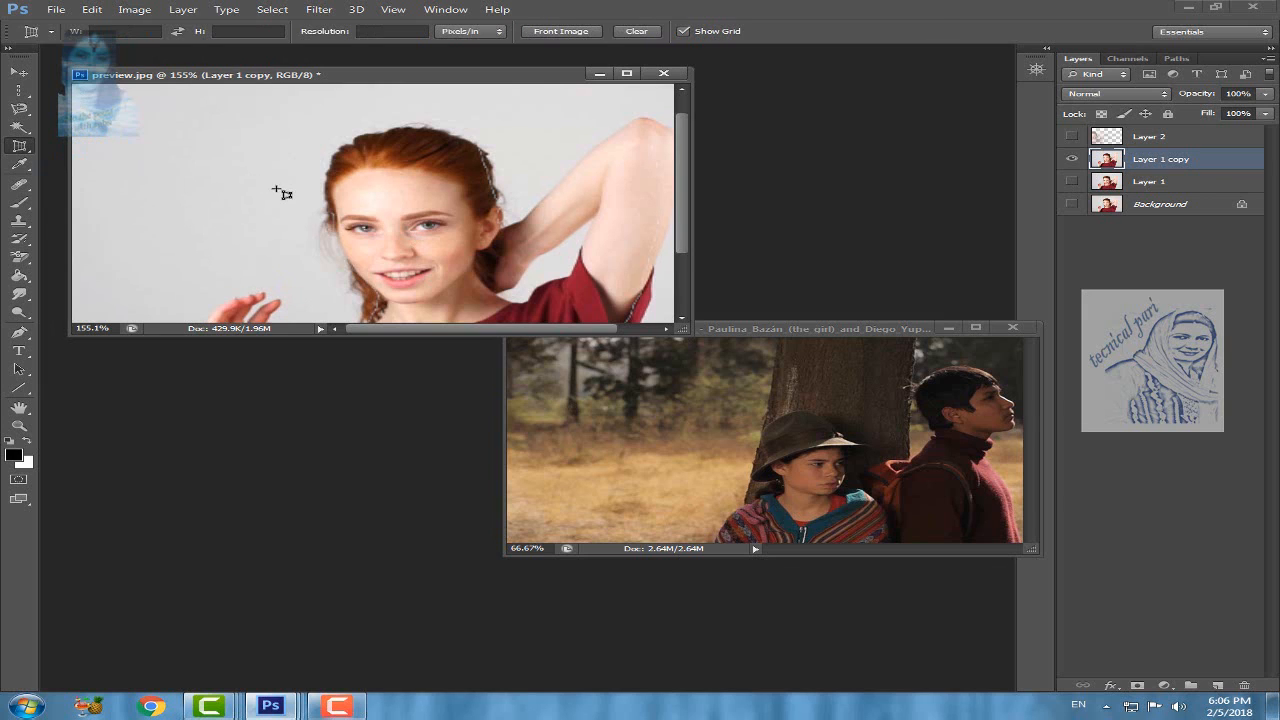
left_click(258, 122)
left_click_drag(315, 139, 565, 308)
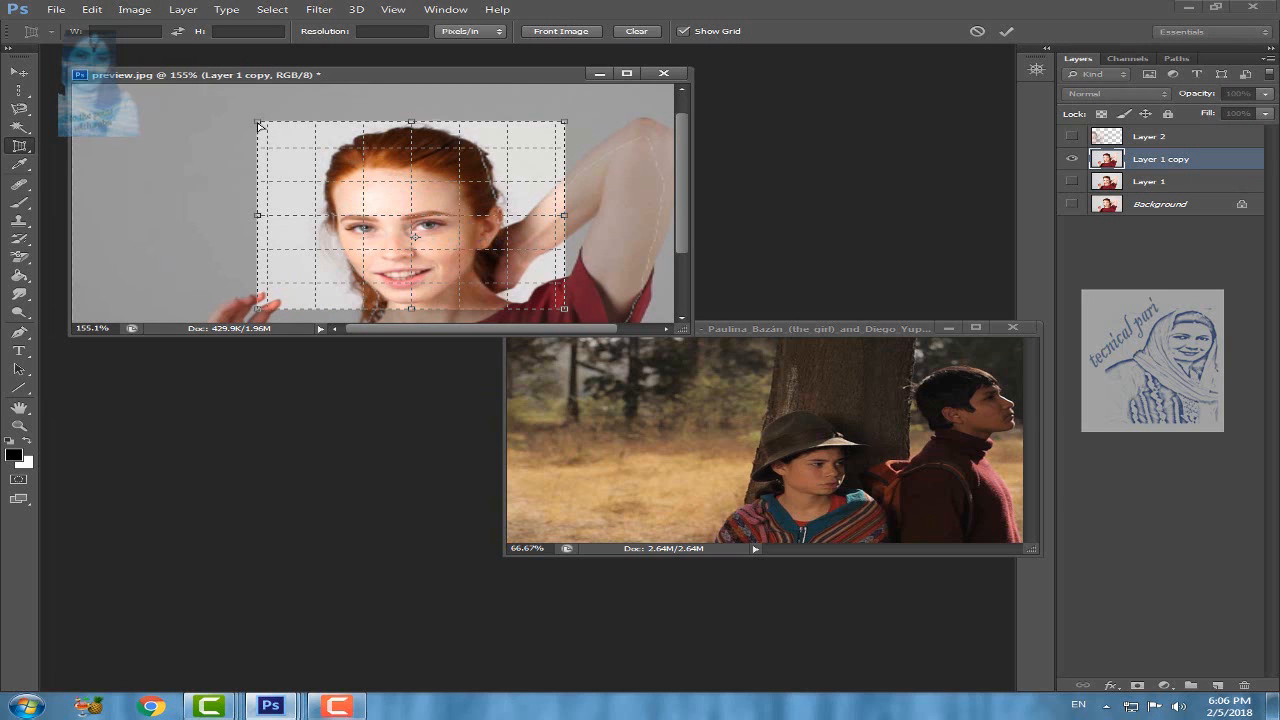
Step: Skew the perspective crop frame by moving its two upper corners and lower-right corner, apply the crop, and undo it
left_click_drag(259, 126, 173, 95)
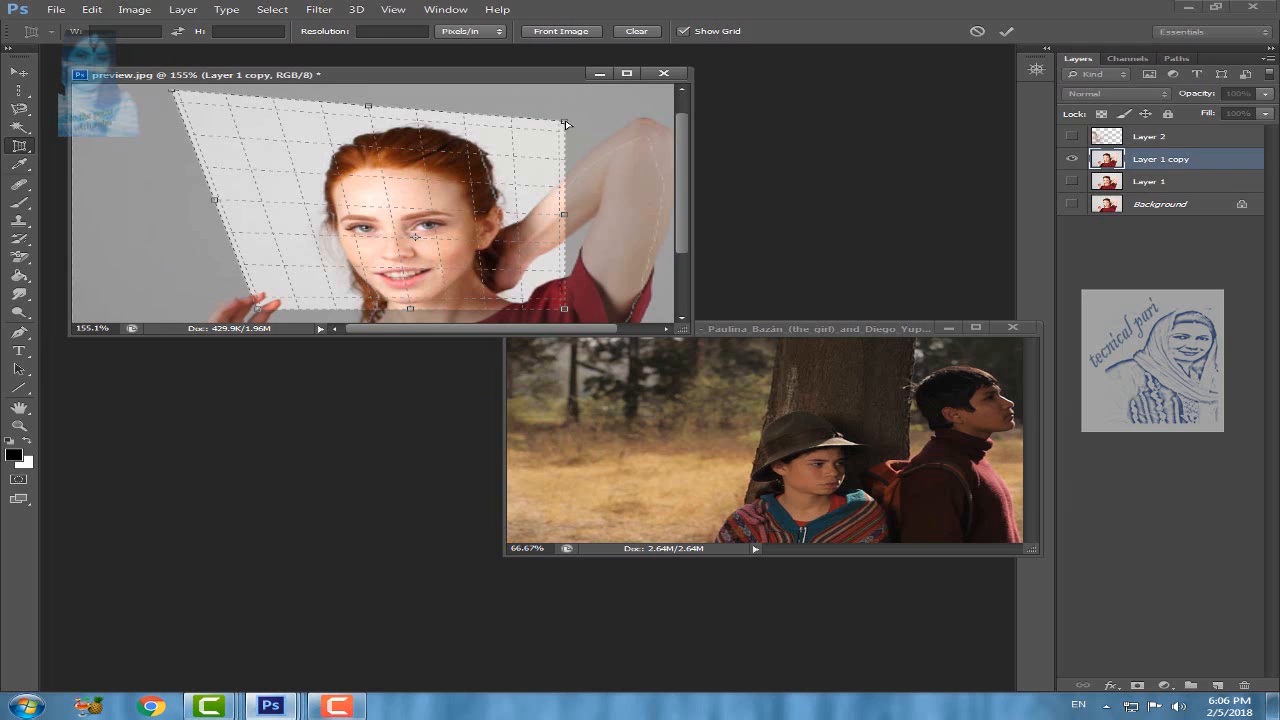
left_click_drag(566, 123, 500, 163)
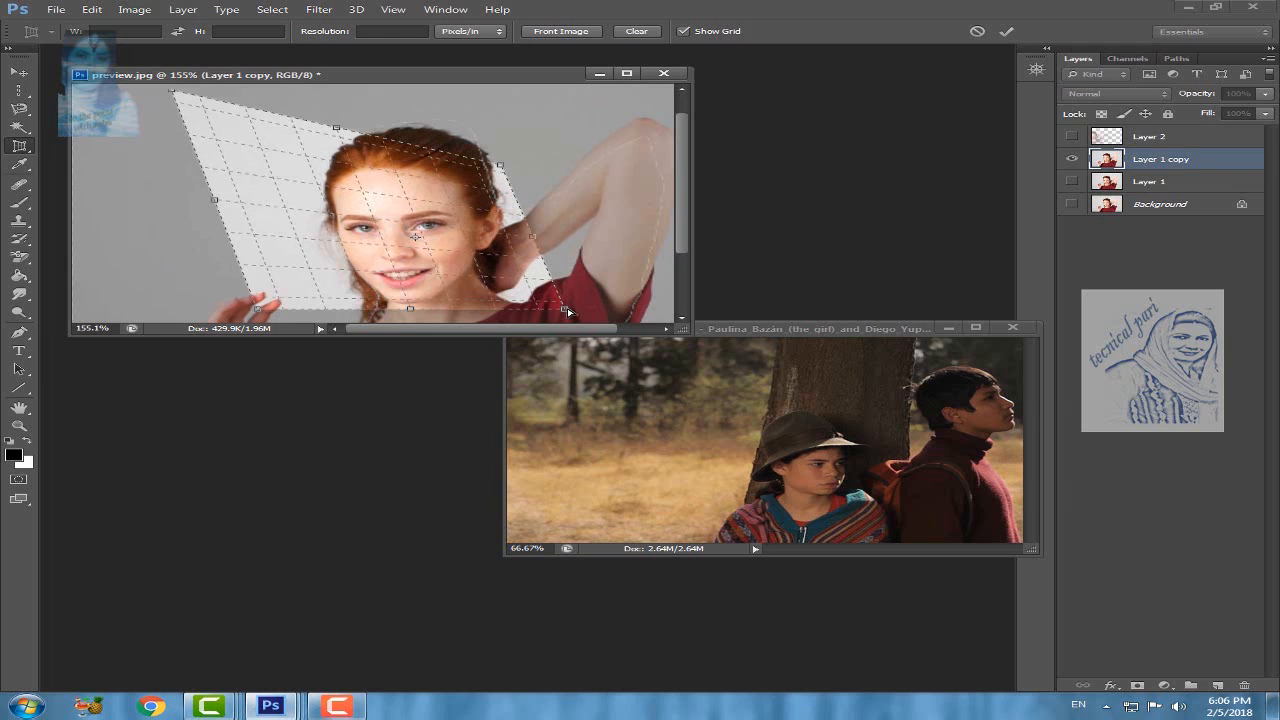
left_click_drag(553, 301, 540, 283)
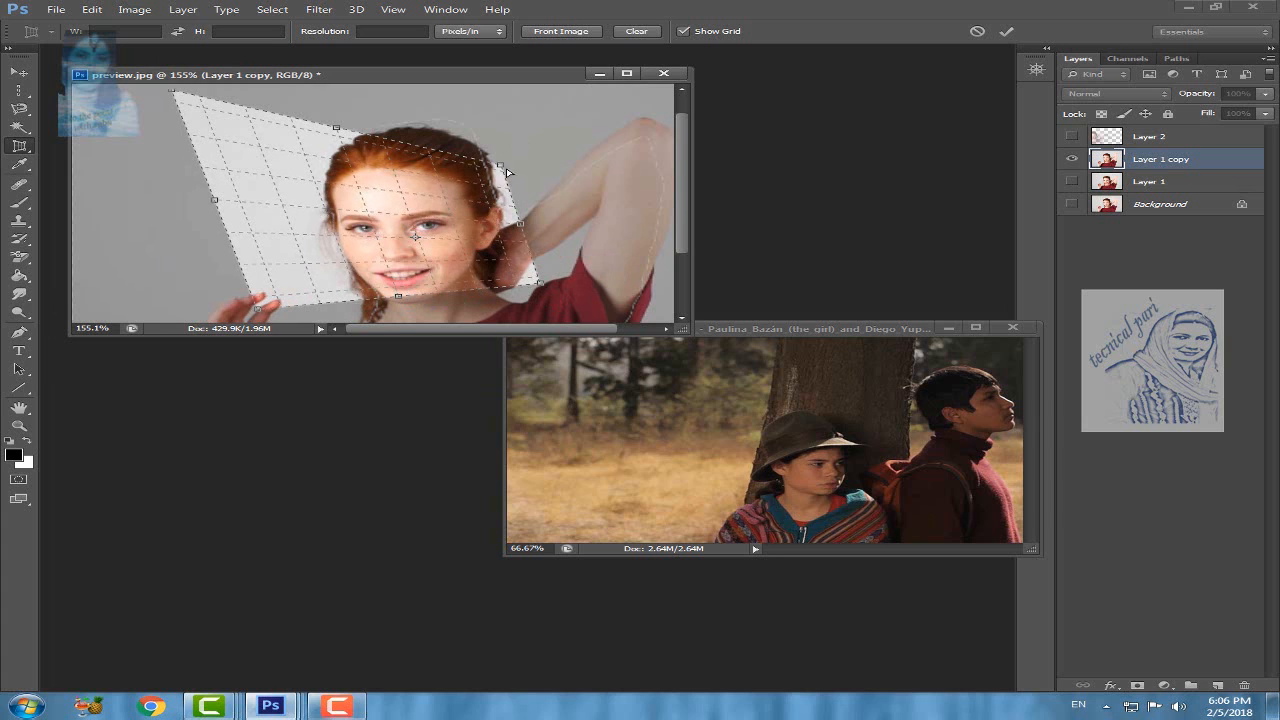
left_click_drag(500, 168, 527, 146)
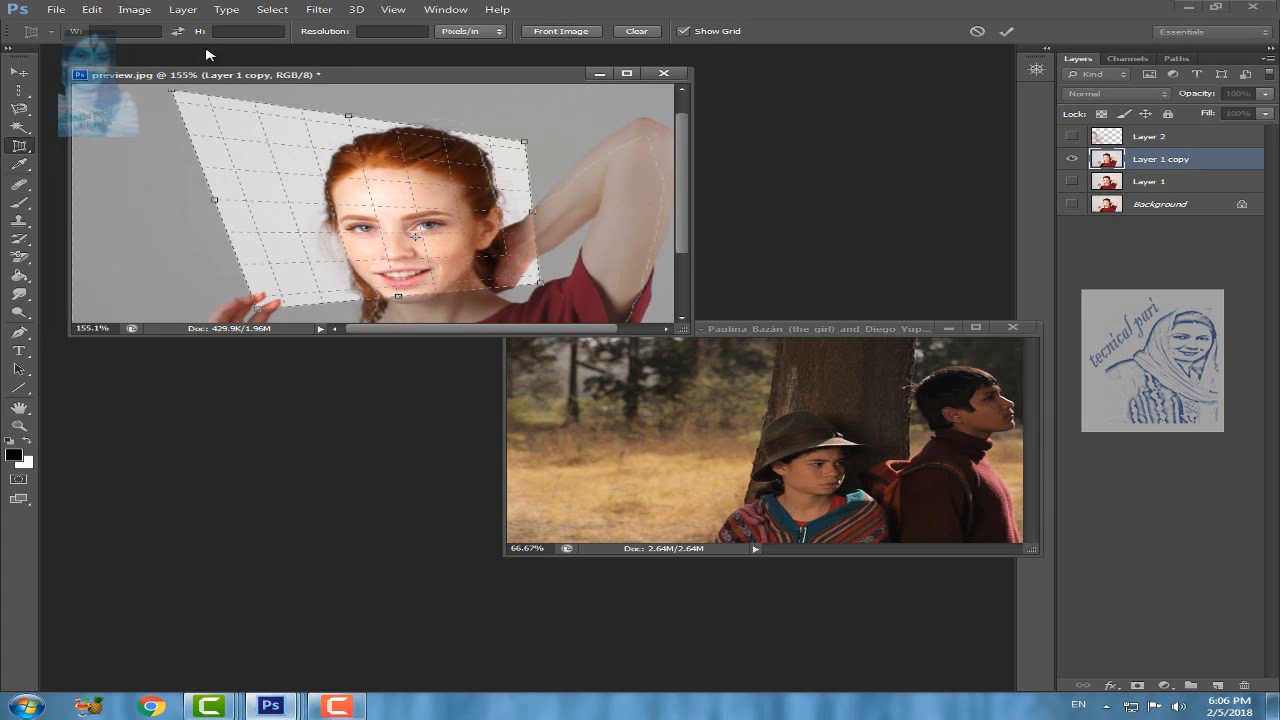
left_click_drag(171, 95, 166, 91)
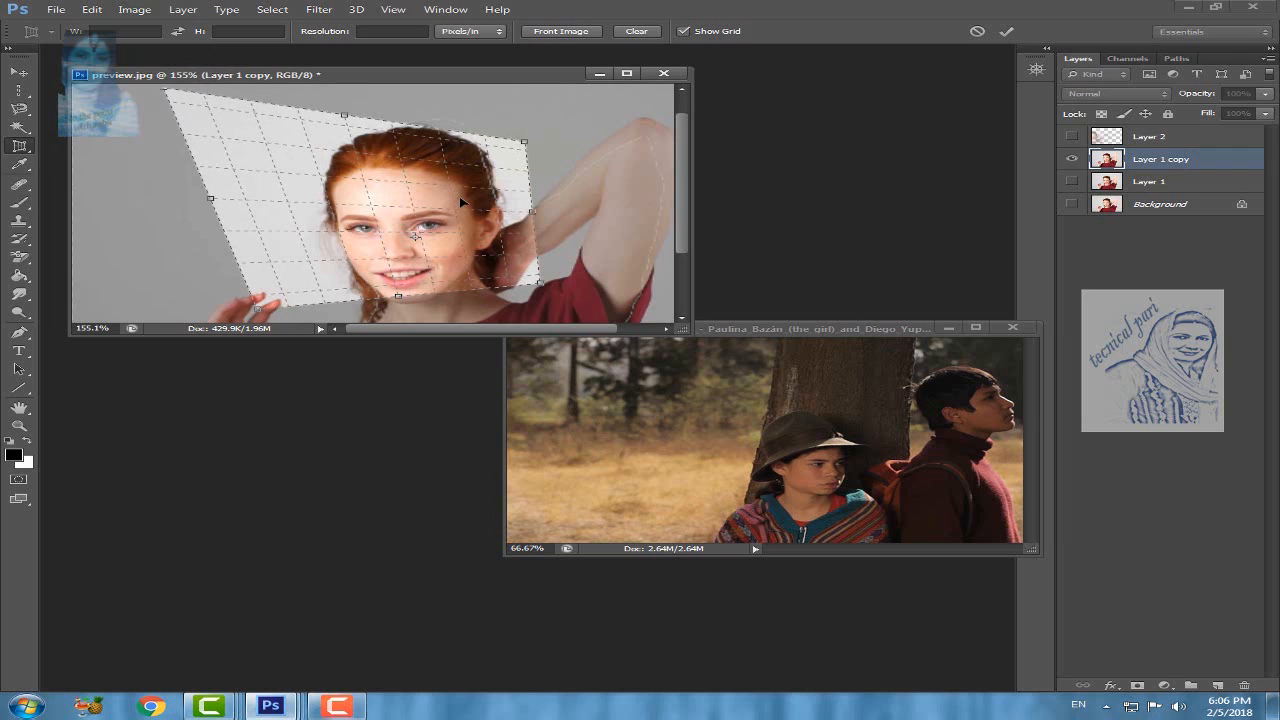
key("Return")
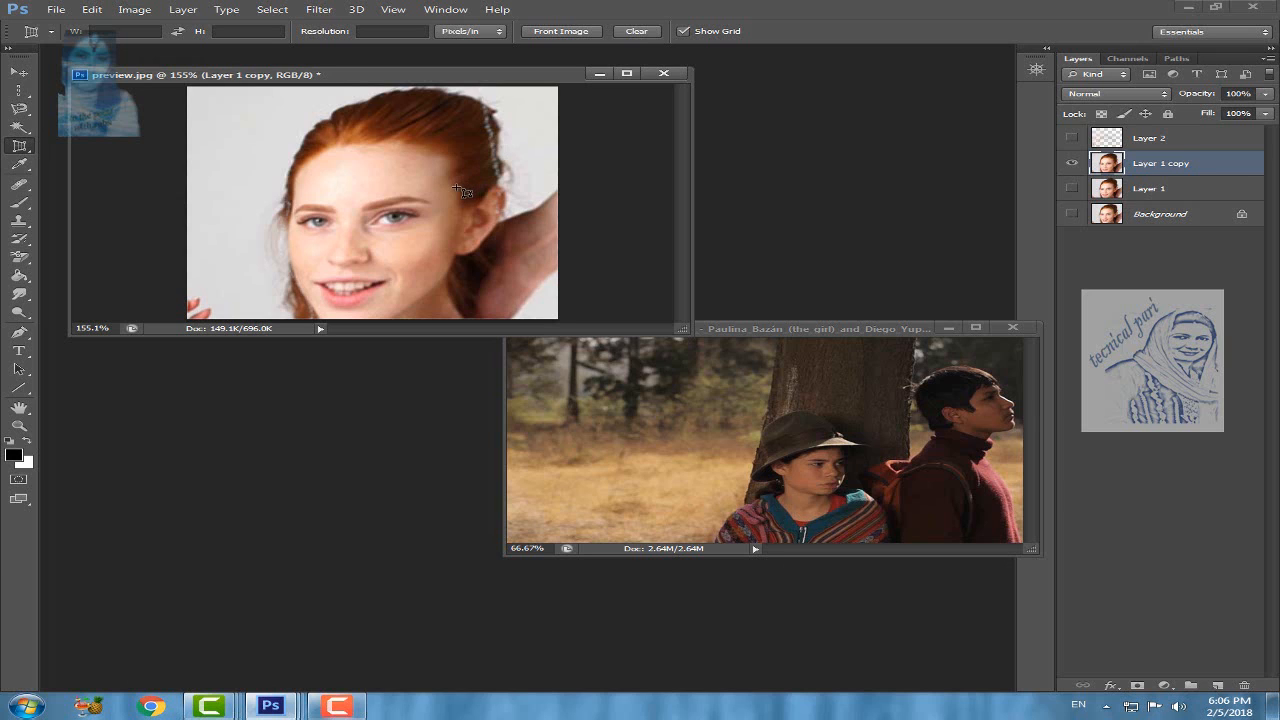
key("ctrl+z")
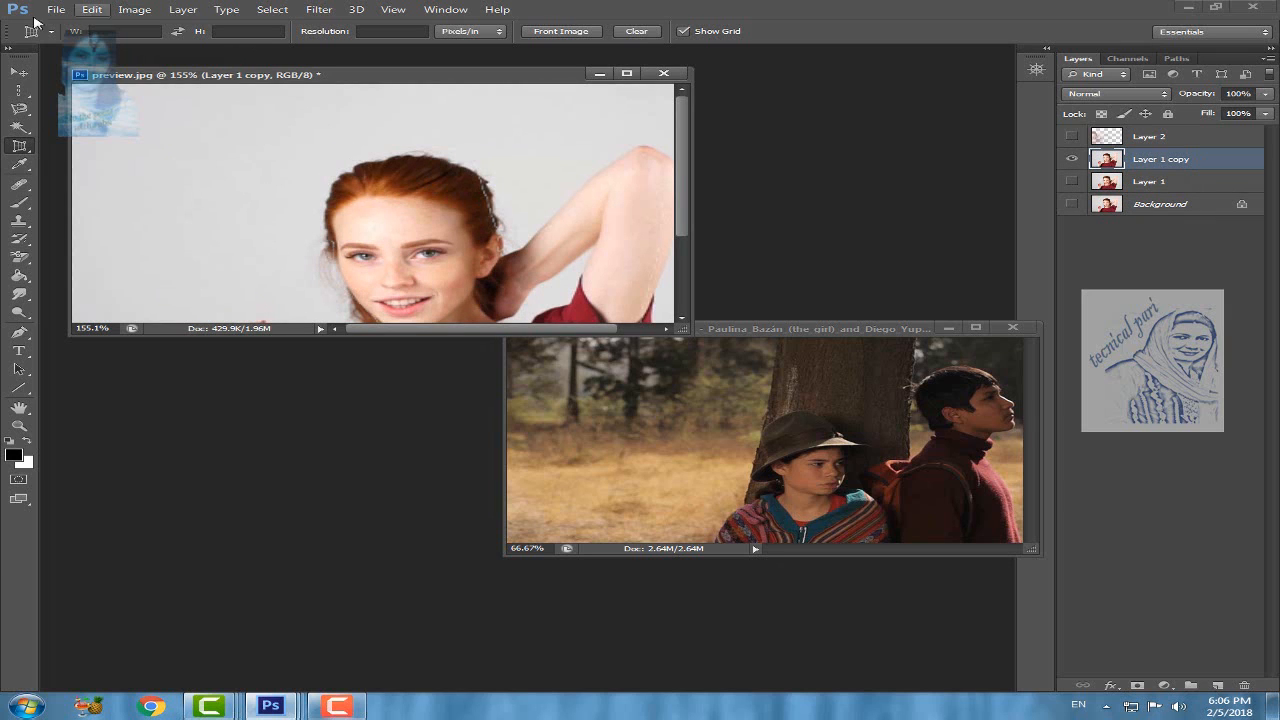
right_click(20, 148)
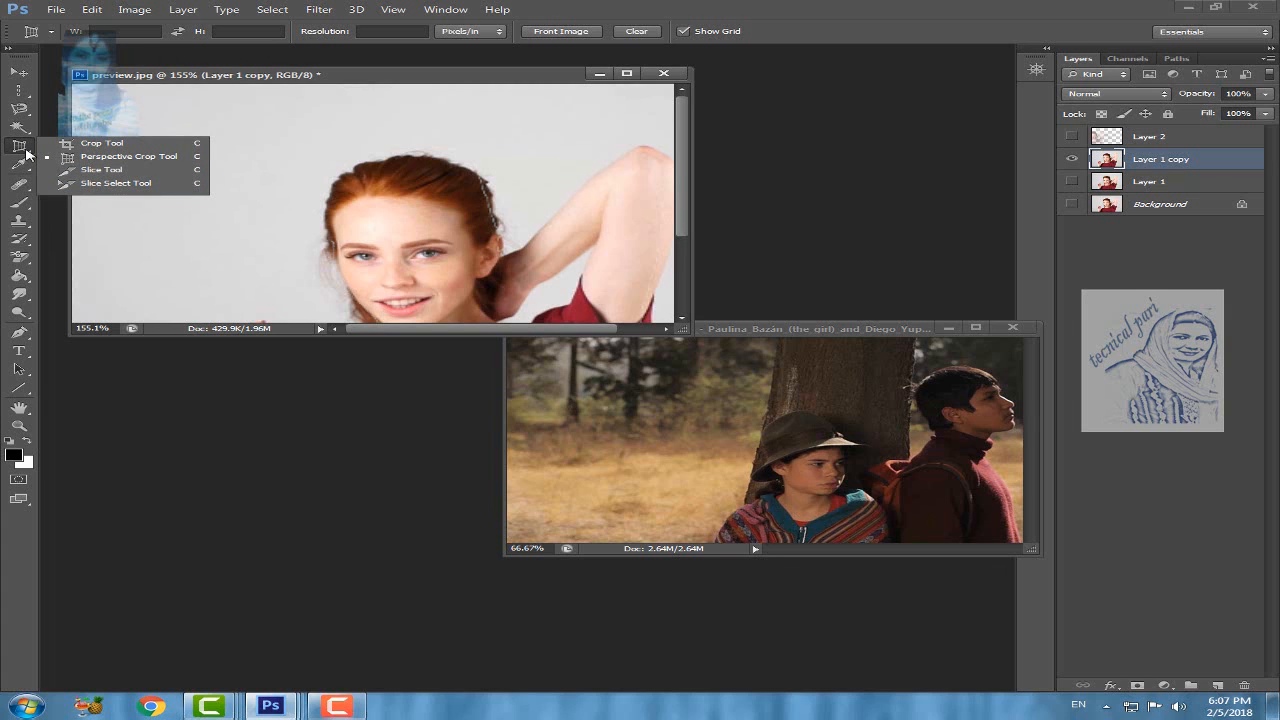
left_click(131, 400)
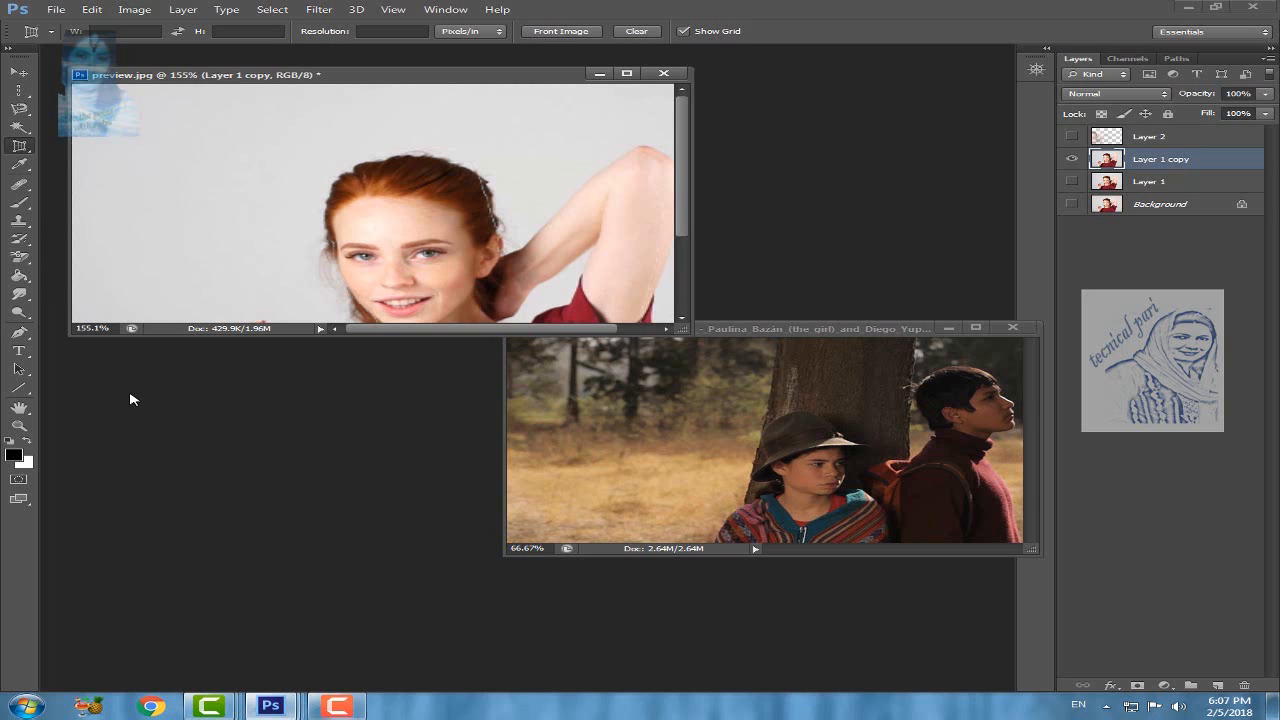